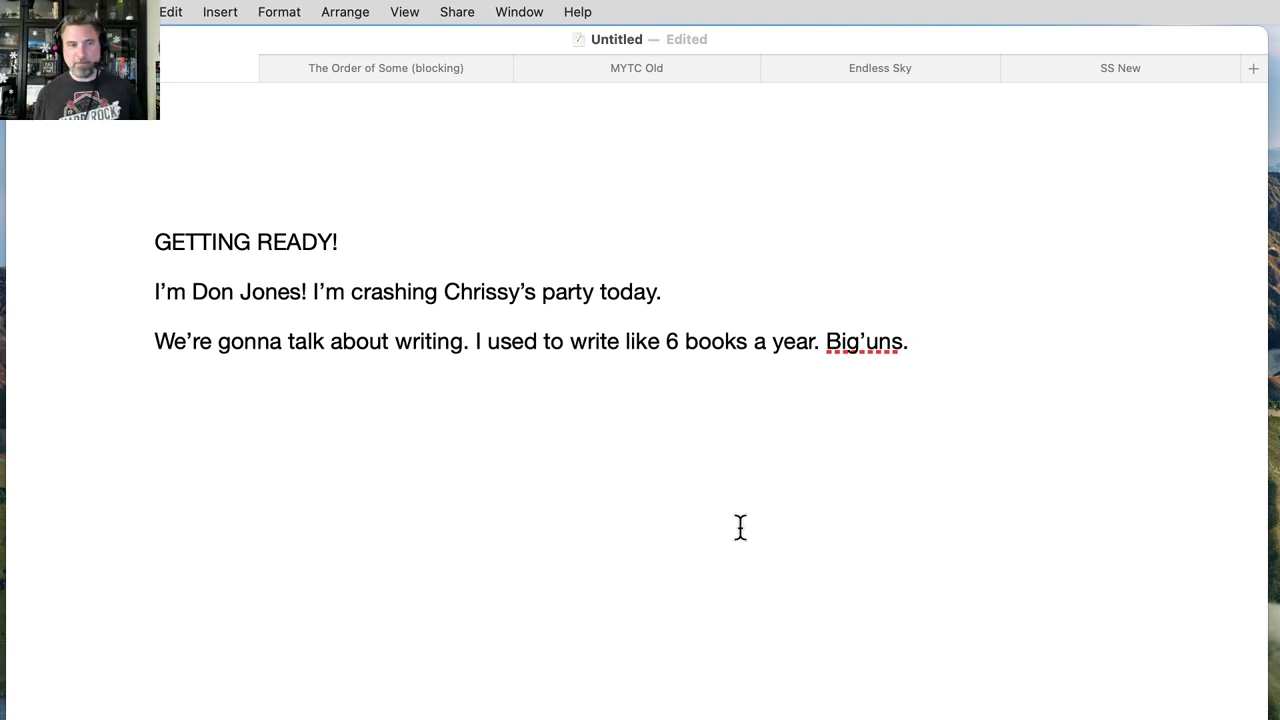
Step: Delete all three lines of introductory text from the Untitled document
{"action": "left_click_drag", "start_coordinate": [145, 240], "coordinate": [1017, 349]}
{"action": "key", "text": "BackSpace"}
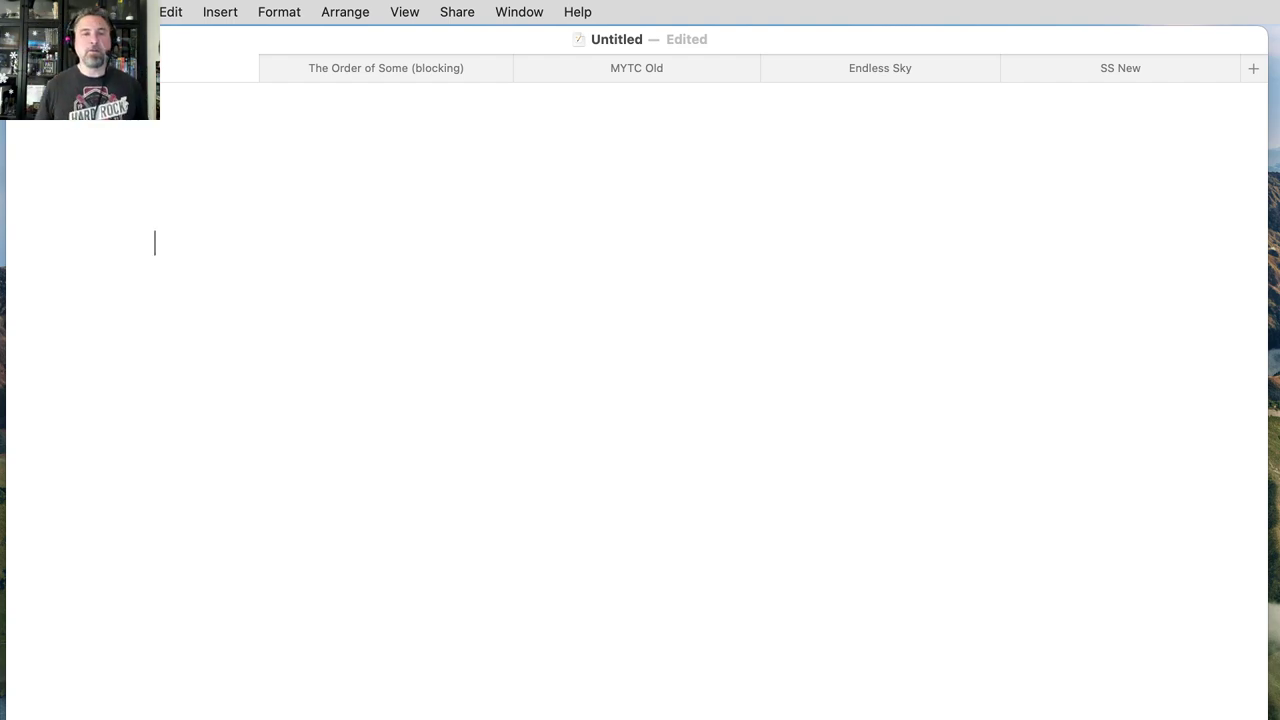
{"action": "left_click", "coordinate": [1106, 9]}
Step: Open the MYTC Old document and review its book description, colour legend and opening chapters
{"action": "left_click", "coordinate": [680, 70]}
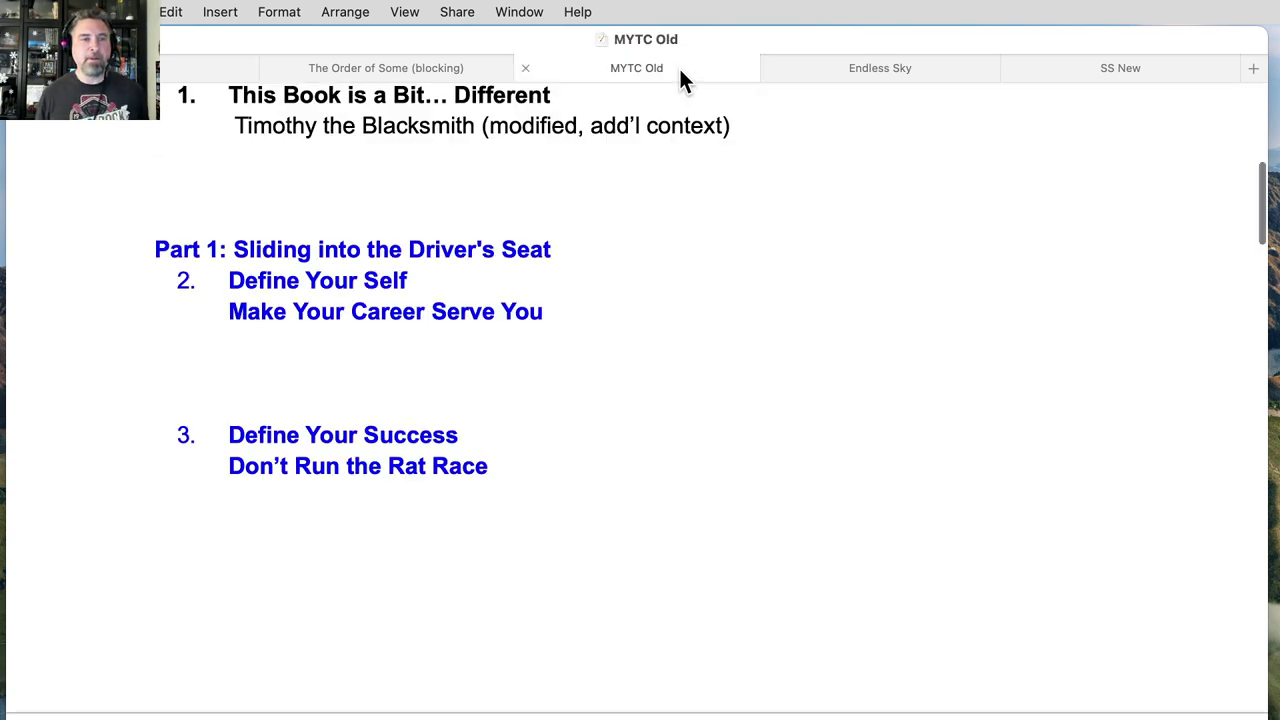
{"action": "scroll", "coordinate": [700, 250], "scroll_direction": "up", "scroll_amount": 15}
{"action": "scroll", "coordinate": [710, 281], "scroll_direction": "down", "scroll_amount": 5}
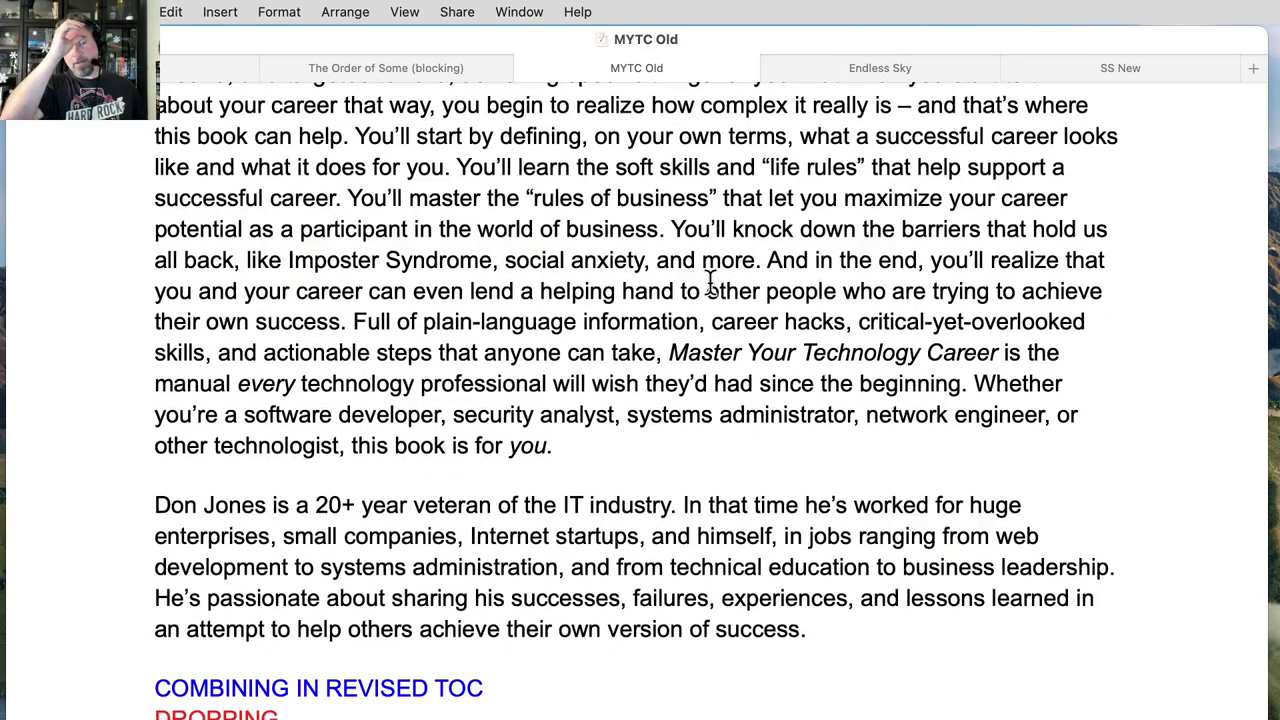
{"action": "scroll", "coordinate": [726, 423], "scroll_direction": "down", "scroll_amount": 10}
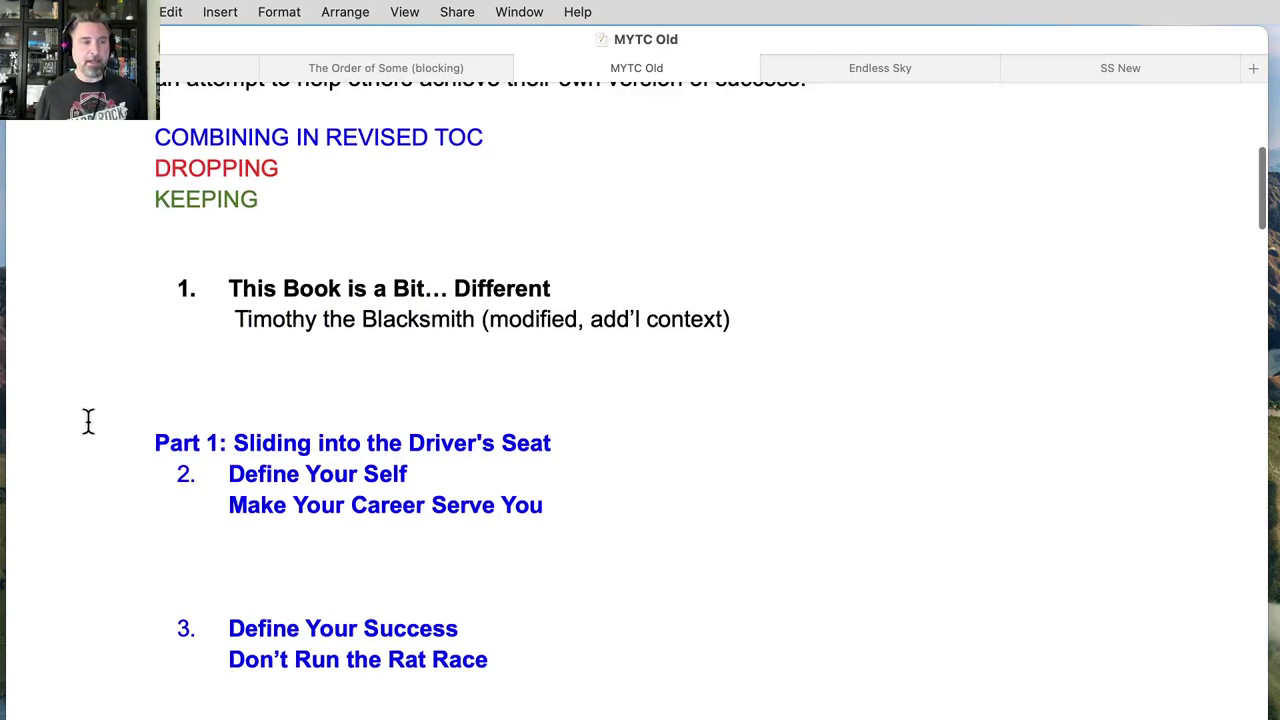
{"action": "scroll", "coordinate": [80, 510], "scroll_direction": "down", "scroll_amount": 2}
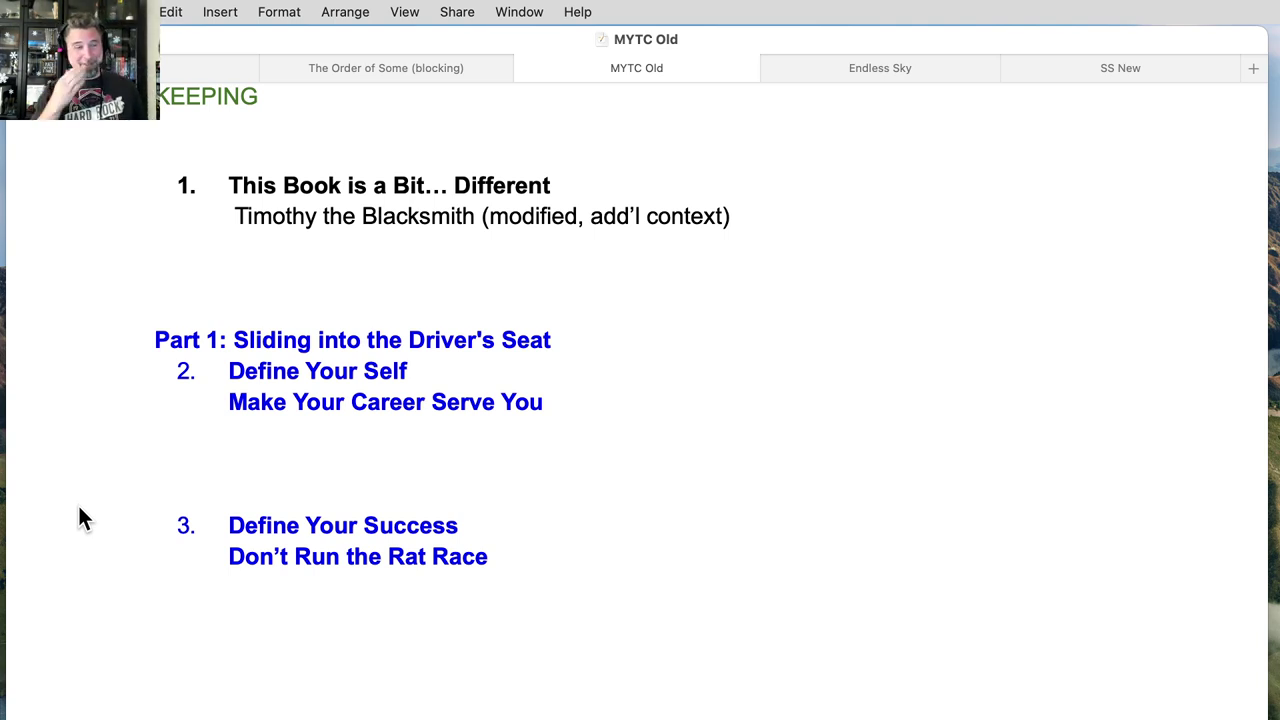
{"action": "scroll", "coordinate": [79, 507], "scroll_direction": "down", "scroll_amount": 4}
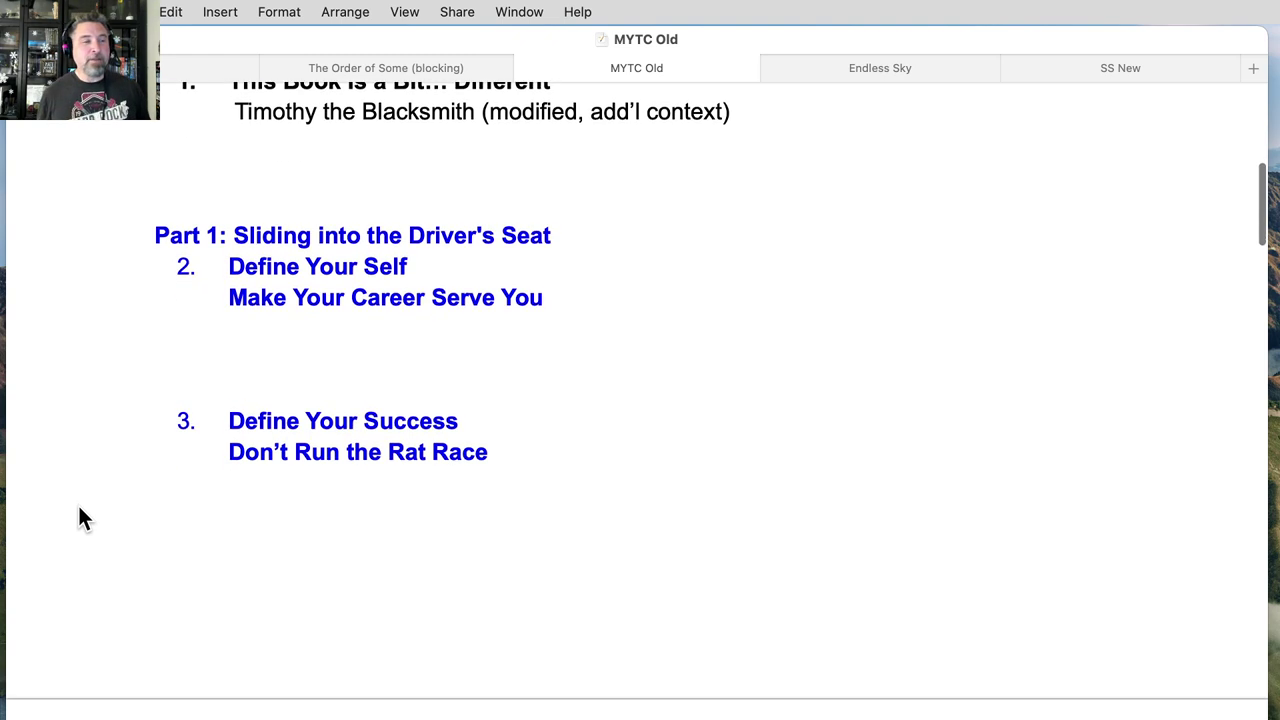
{"action": "scroll", "coordinate": [79, 517], "scroll_direction": "down", "scroll_amount": 1}
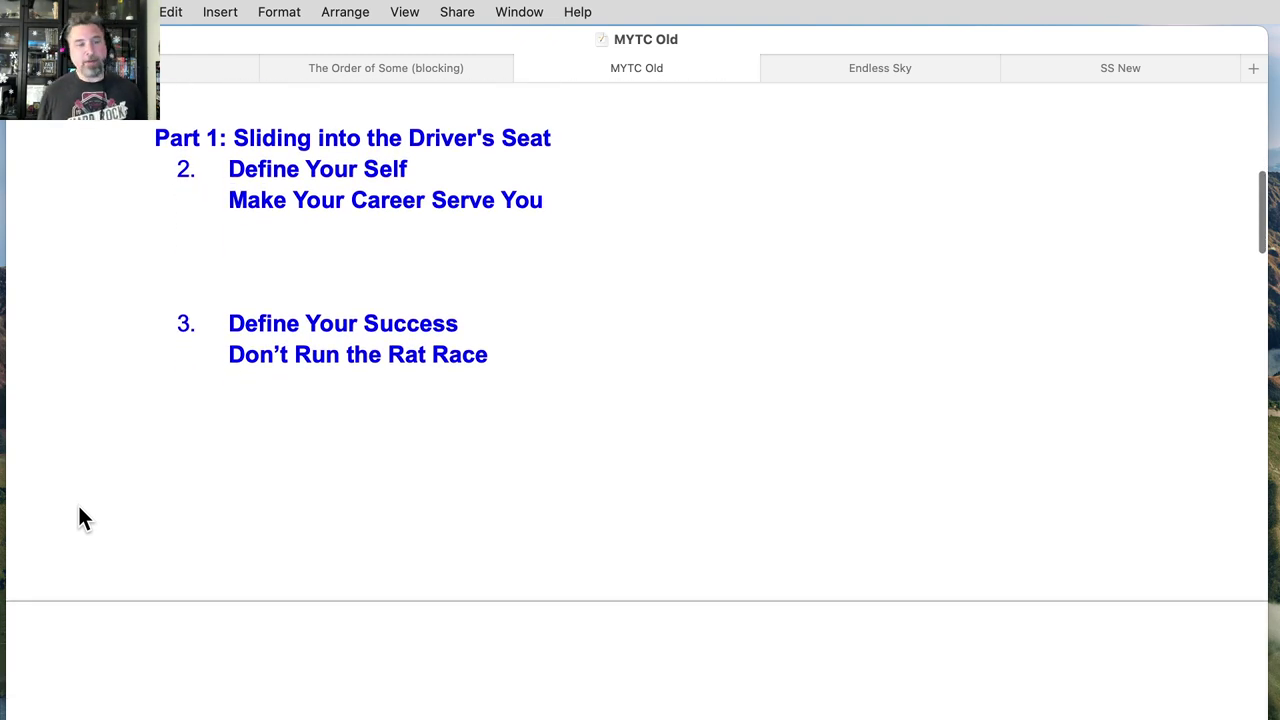
Step: Read through the old table of contents from chapter 3 to Part 4 on the modern job hunt
{"action": "scroll", "coordinate": [80, 517], "scroll_direction": "down", "scroll_amount": 20}
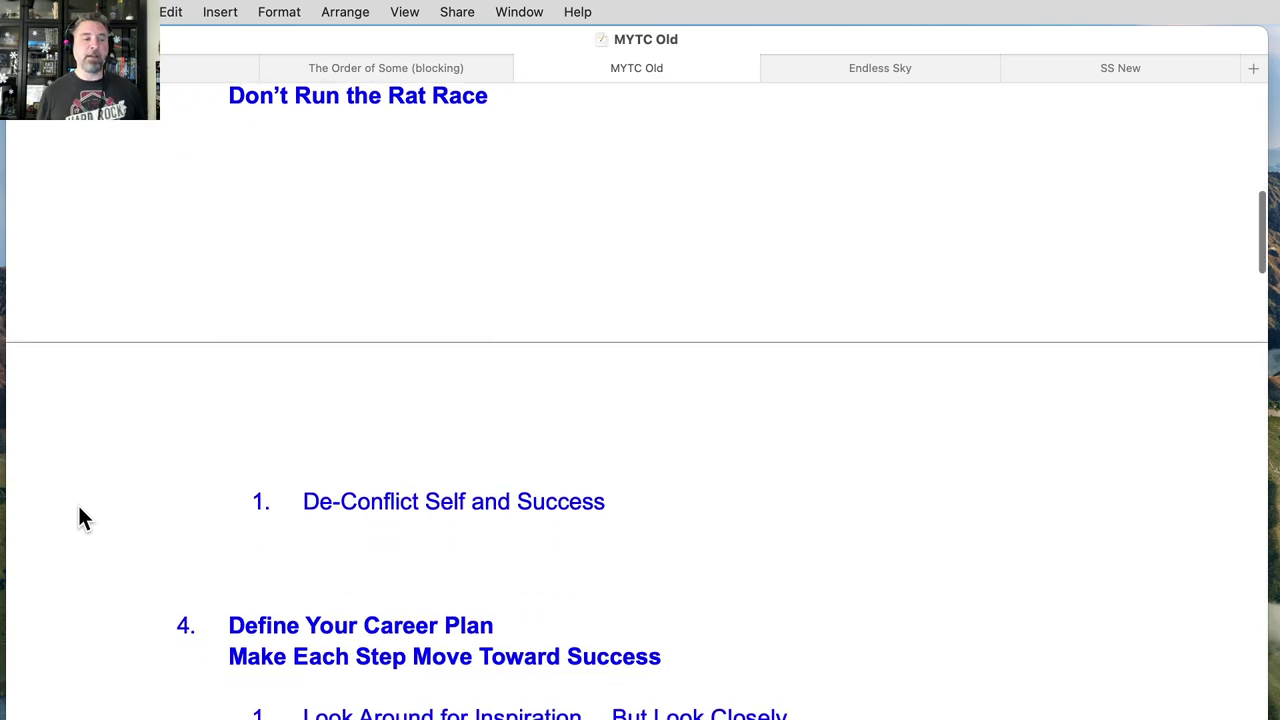
{"action": "scroll", "coordinate": [80, 515], "scroll_direction": "up", "scroll_amount": 6}
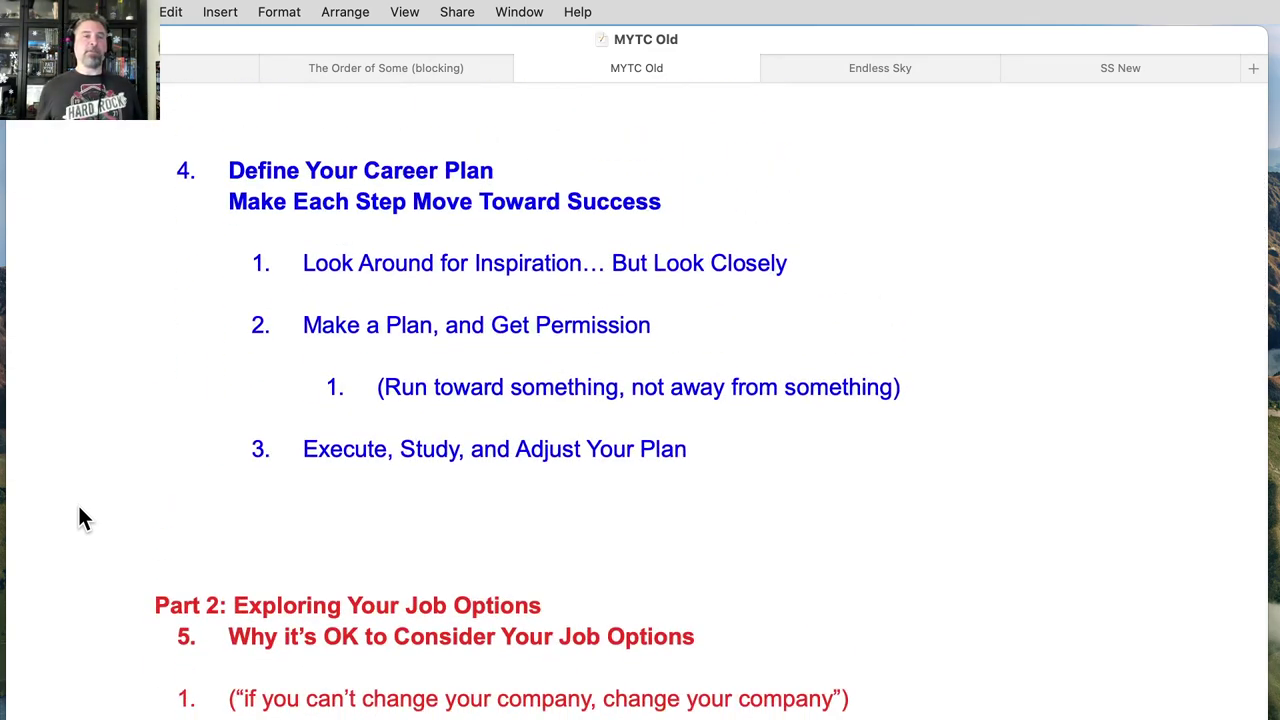
{"action": "scroll", "coordinate": [80, 515], "scroll_direction": "down", "scroll_amount": 10}
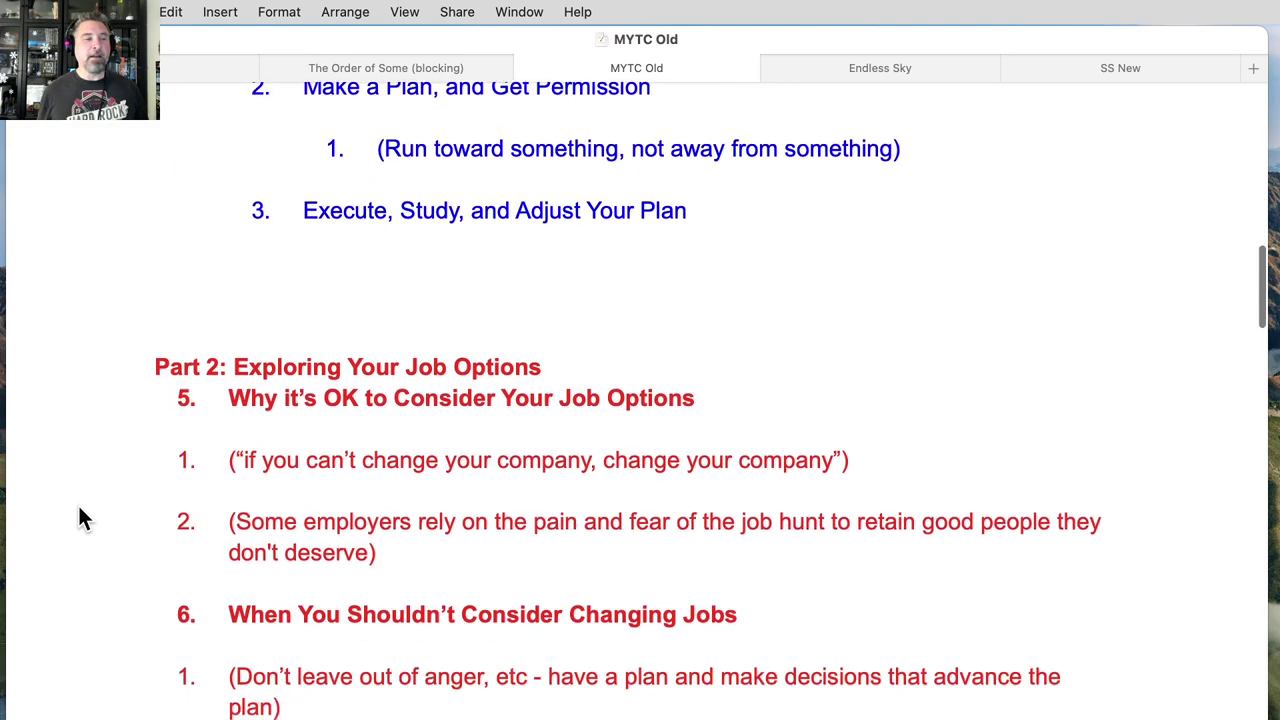
{"action": "scroll", "coordinate": [80, 517], "scroll_direction": "down", "scroll_amount": 1}
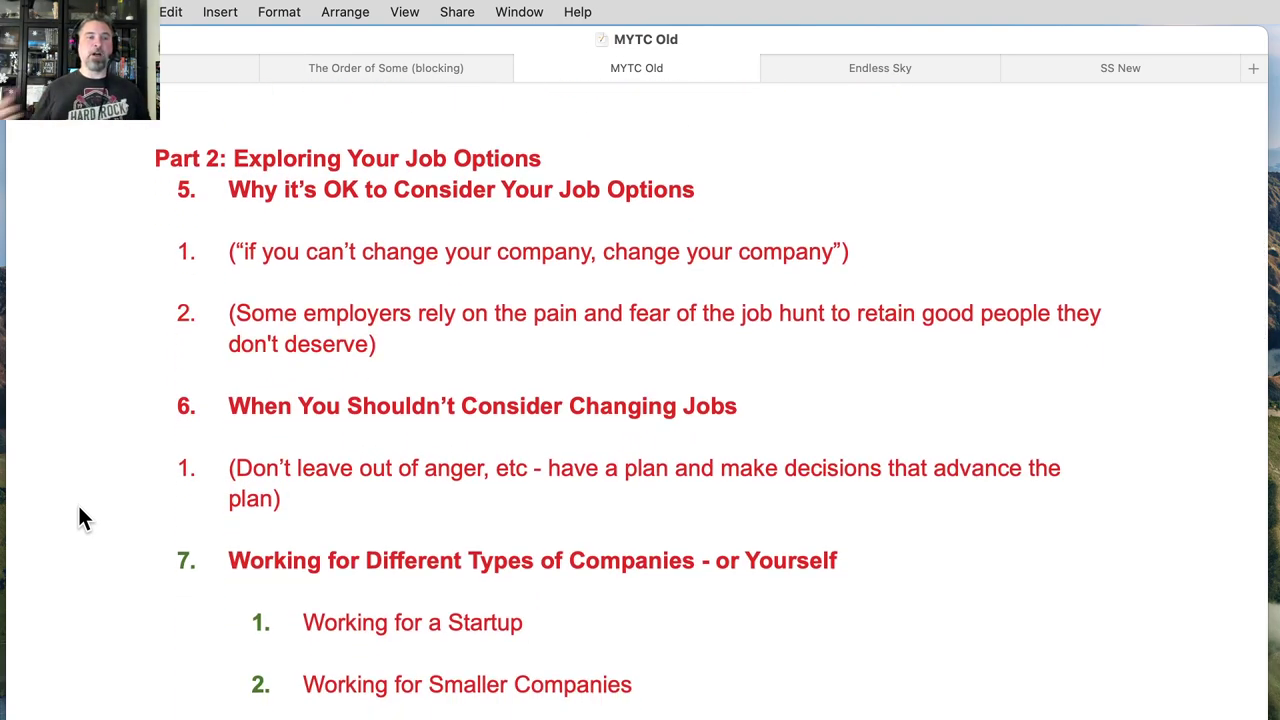
{"action": "scroll", "coordinate": [80, 517], "scroll_direction": "down", "scroll_amount": 20}
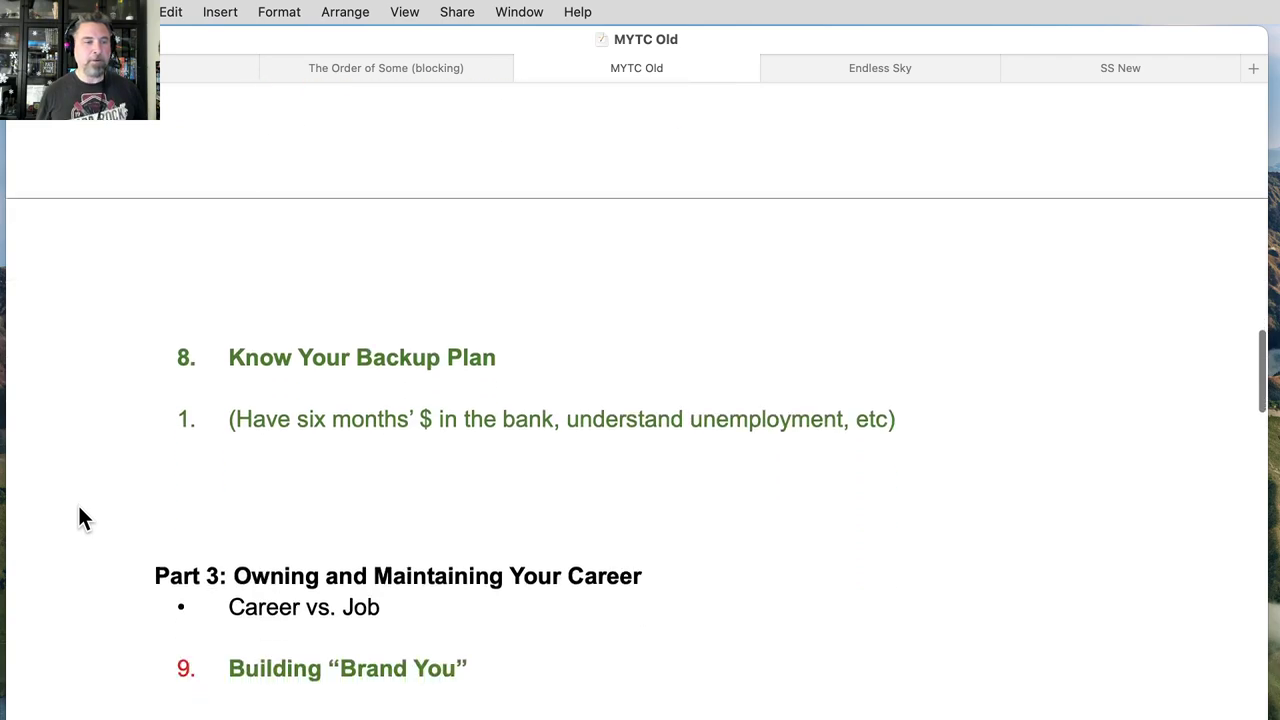
{"action": "scroll", "coordinate": [80, 517], "scroll_direction": "down", "scroll_amount": 20}
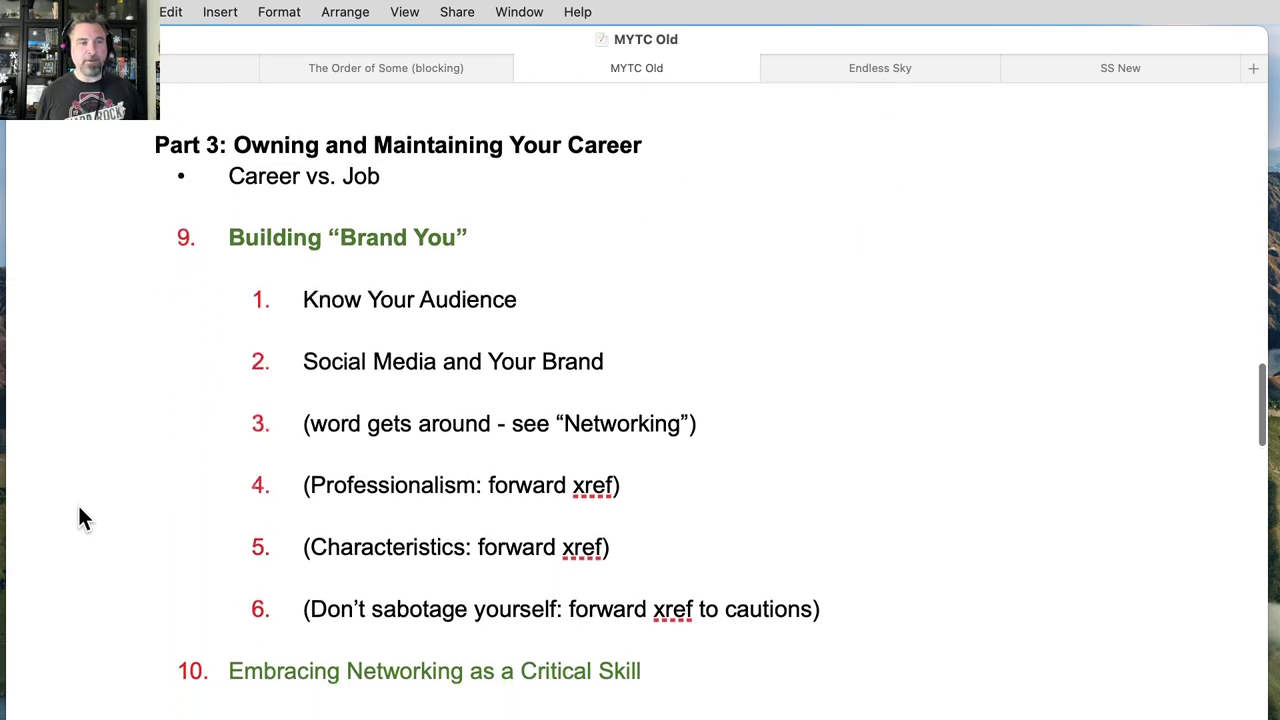
{"action": "scroll", "coordinate": [80, 517], "scroll_direction": "down", "scroll_amount": 20}
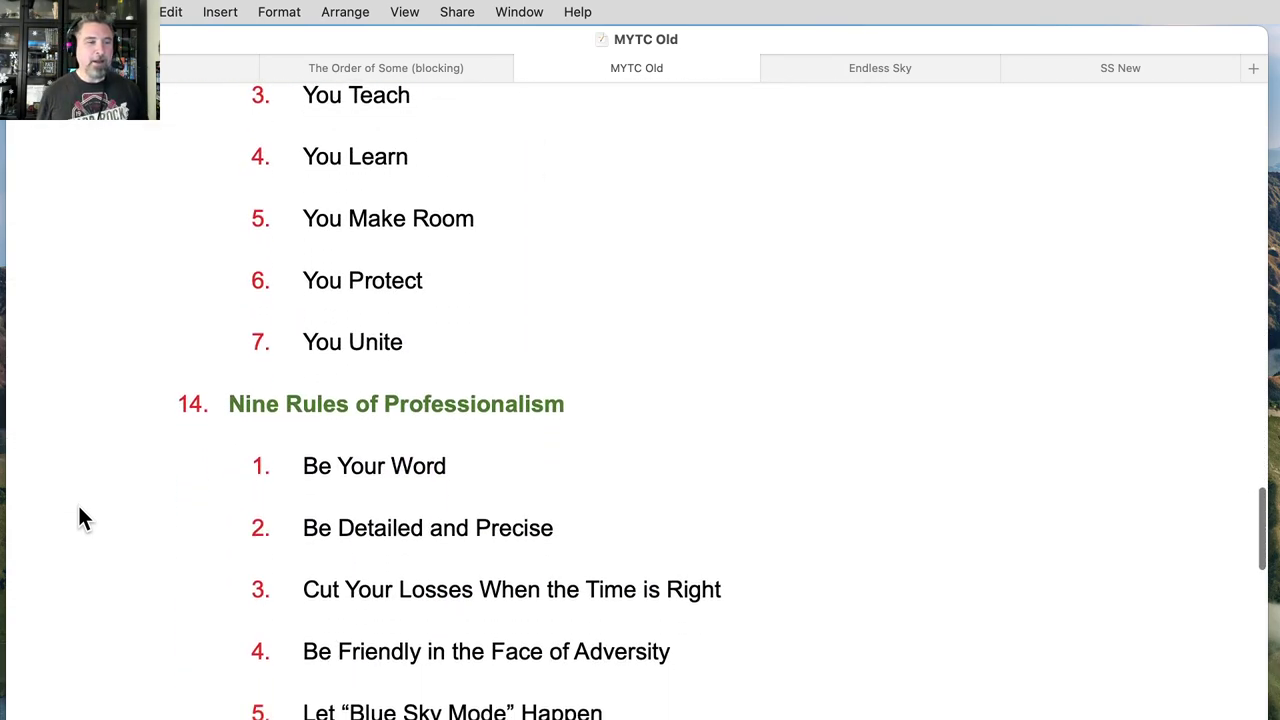
{"action": "scroll", "coordinate": [80, 517], "scroll_direction": "down", "scroll_amount": 20}
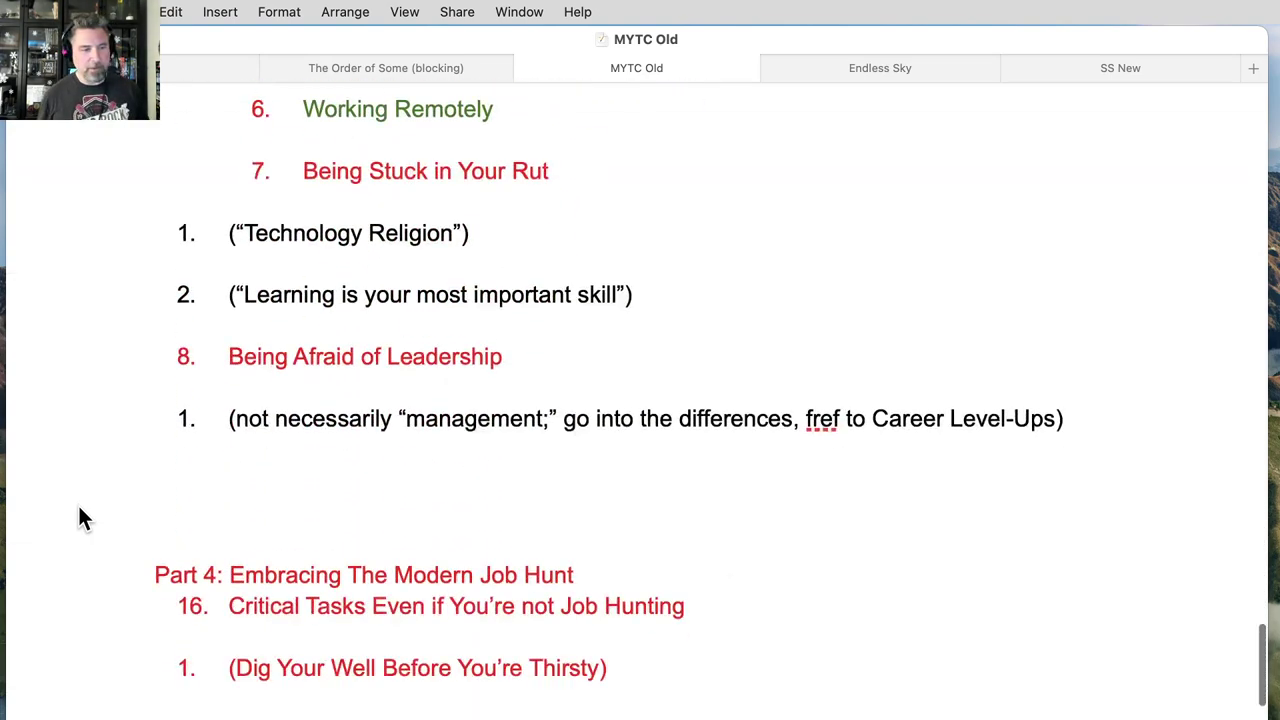
{"action": "scroll", "coordinate": [80, 517], "scroll_direction": "down", "scroll_amount": 20}
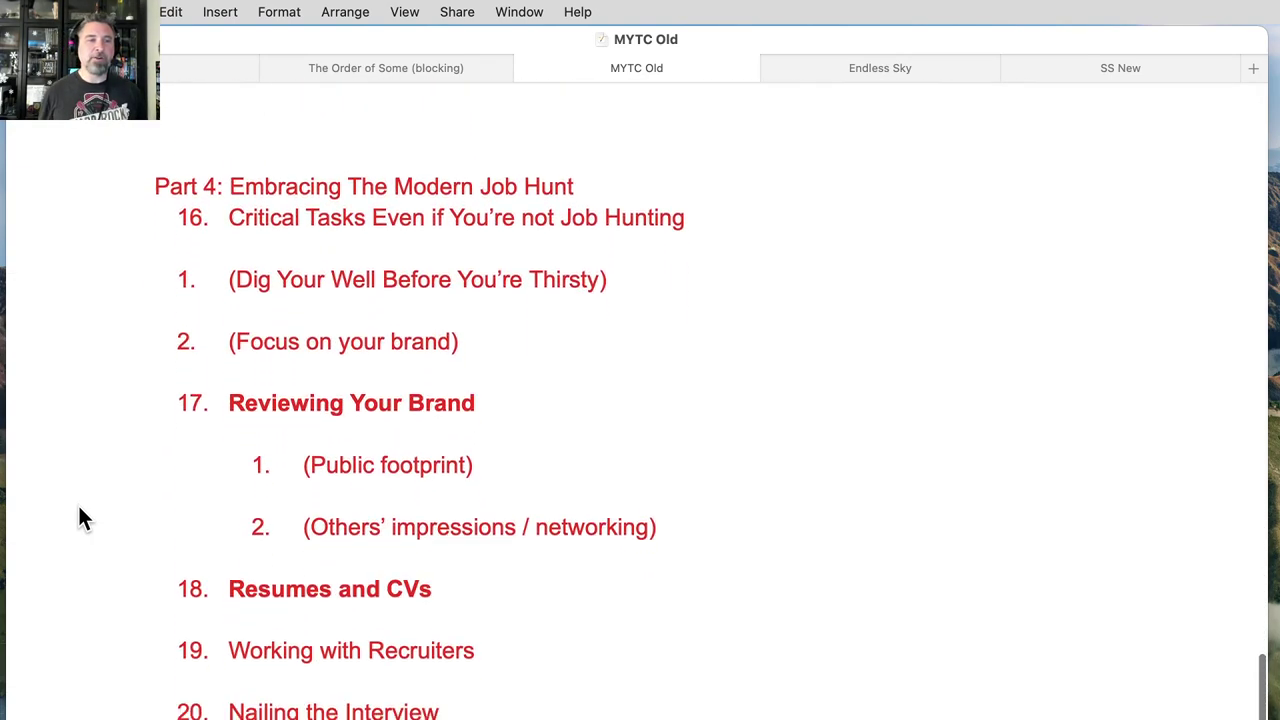
Step: Examine the outline's soft skills, business rules and career level-ups parts, down to the start of the appendices
{"action": "scroll", "coordinate": [80, 517], "scroll_direction": "down", "scroll_amount": 10}
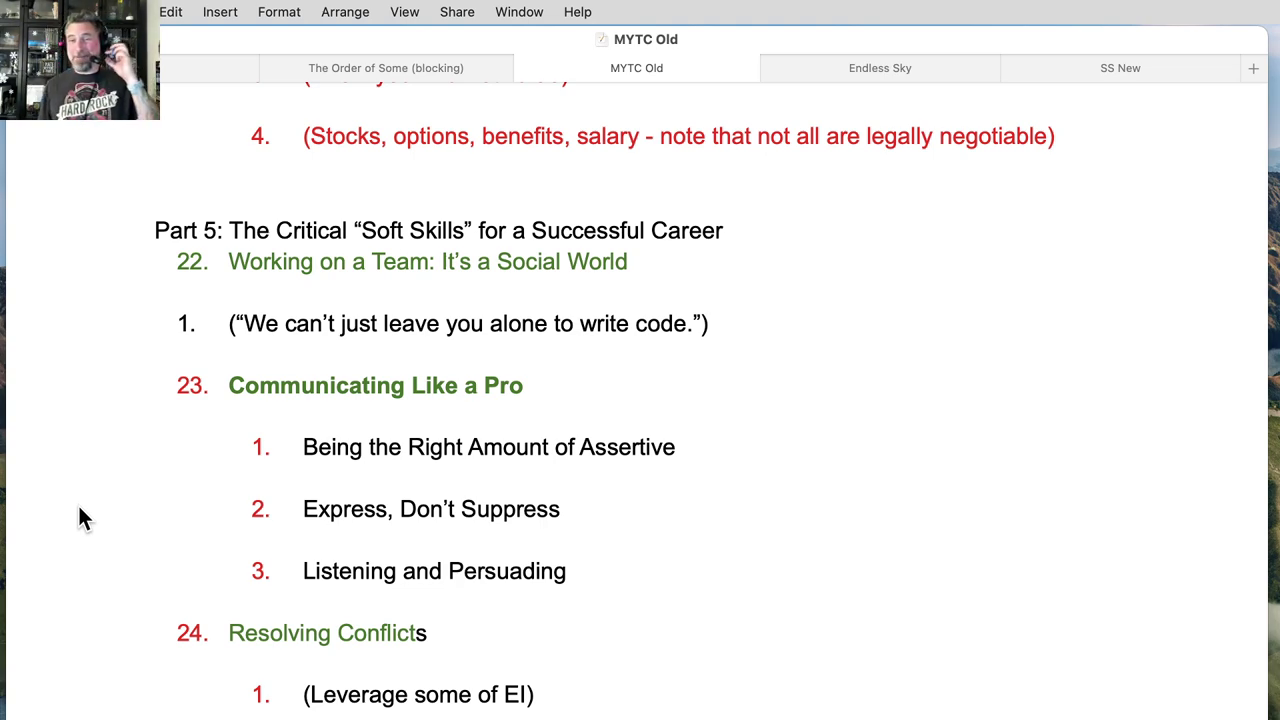
{"action": "scroll", "coordinate": [80, 517], "scroll_direction": "down", "scroll_amount": 10}
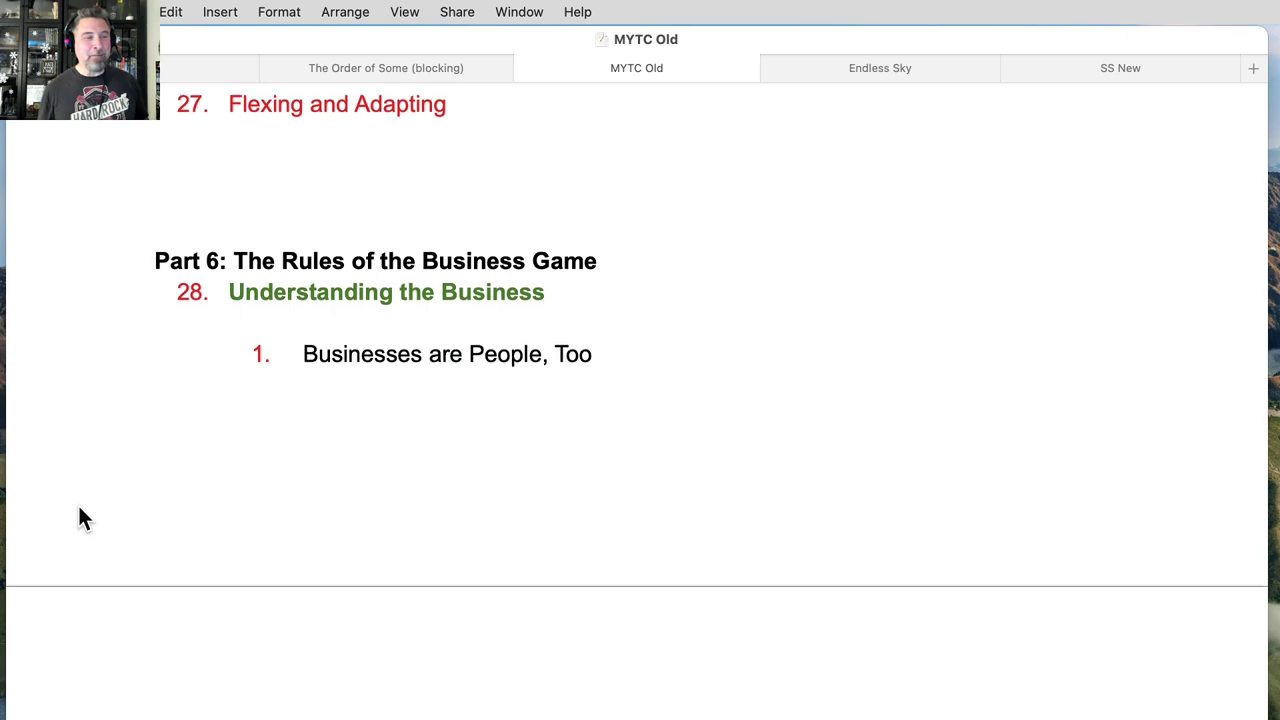
{"action": "scroll", "coordinate": [80, 517], "scroll_direction": "down", "scroll_amount": 15}
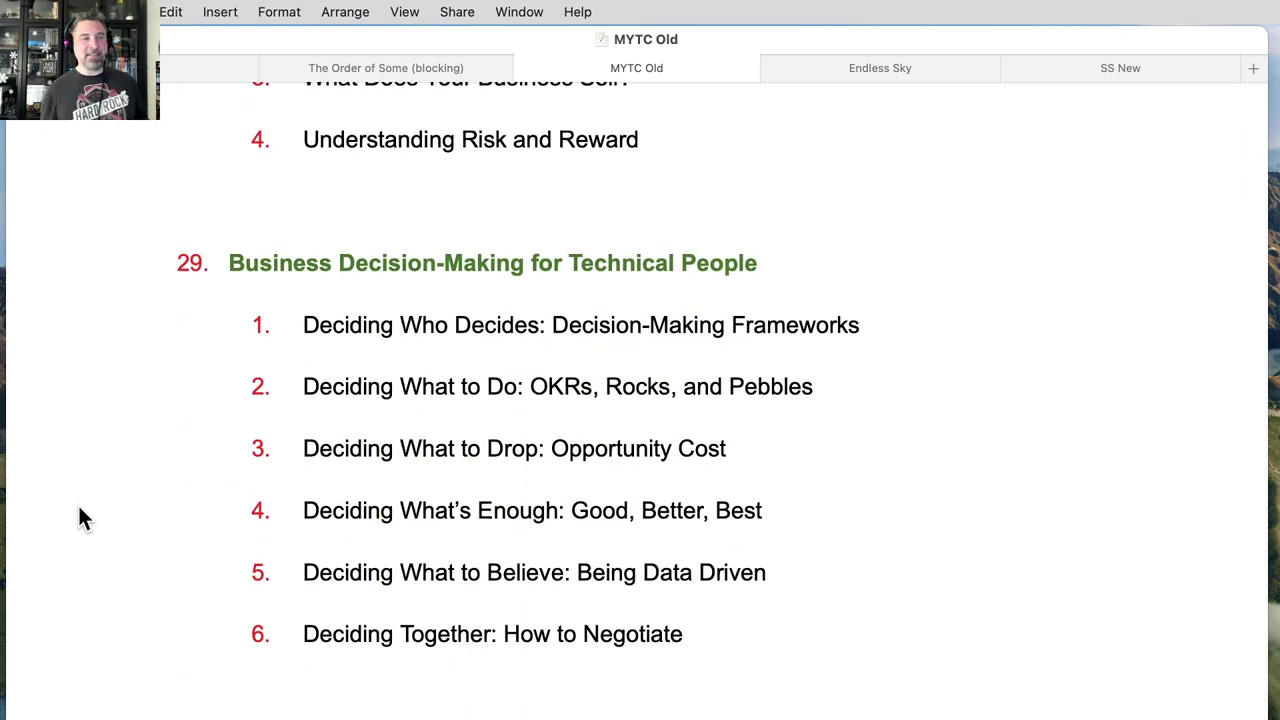
{"action": "scroll", "coordinate": [80, 517], "scroll_direction": "down", "scroll_amount": 15}
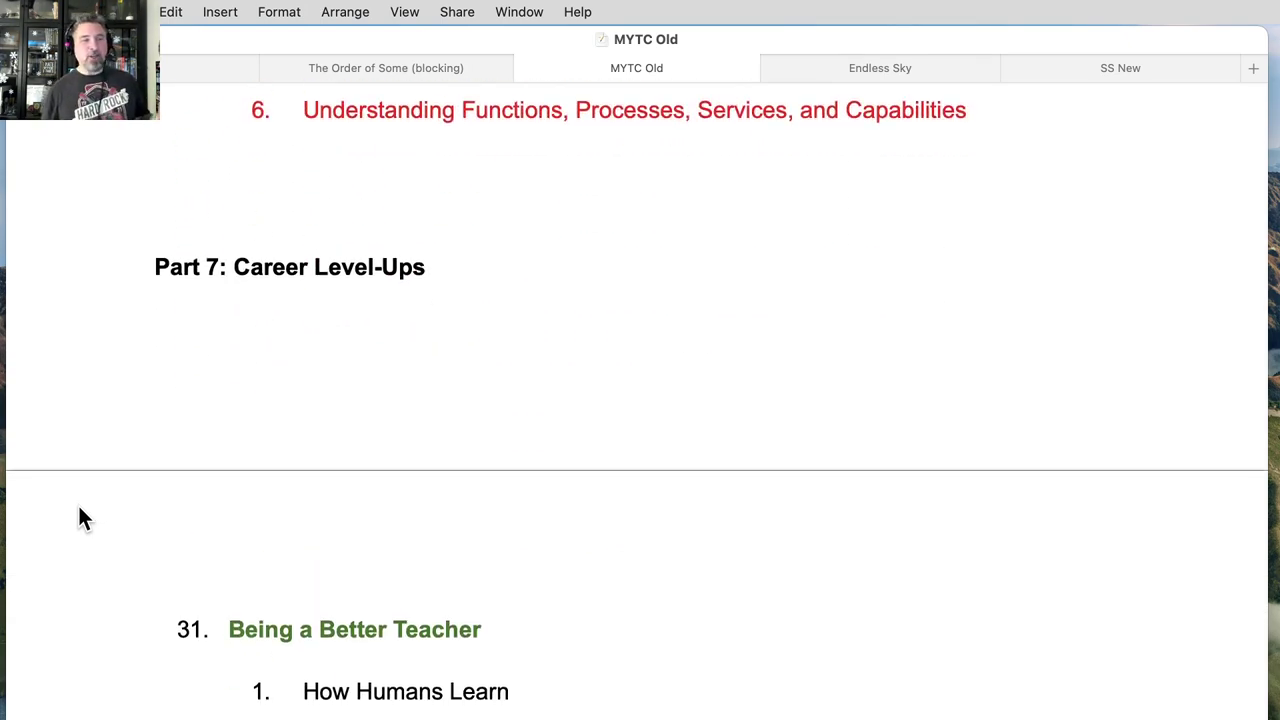
{"action": "scroll", "coordinate": [80, 517], "scroll_direction": "down", "scroll_amount": 15}
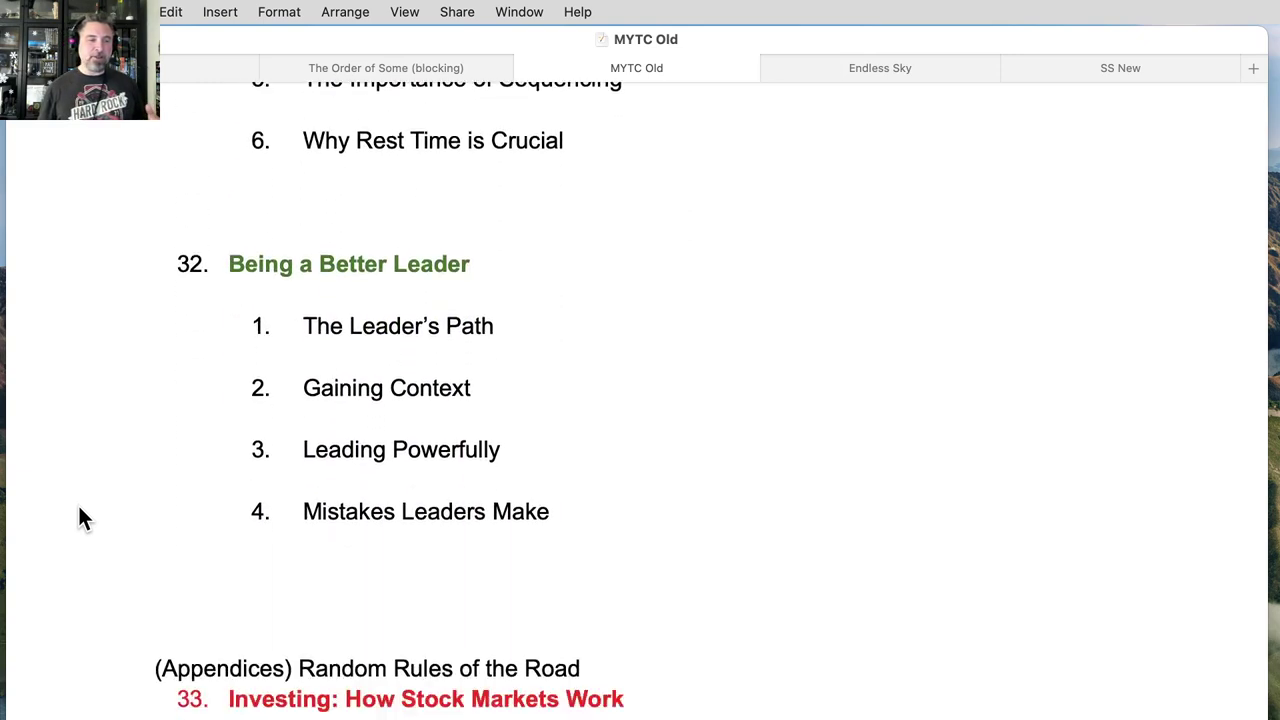
Step: Look back over the whole old outline in reverse, from Being a Better Leader up to the book description
{"action": "scroll", "coordinate": [80, 510], "scroll_direction": "up", "scroll_amount": 5}
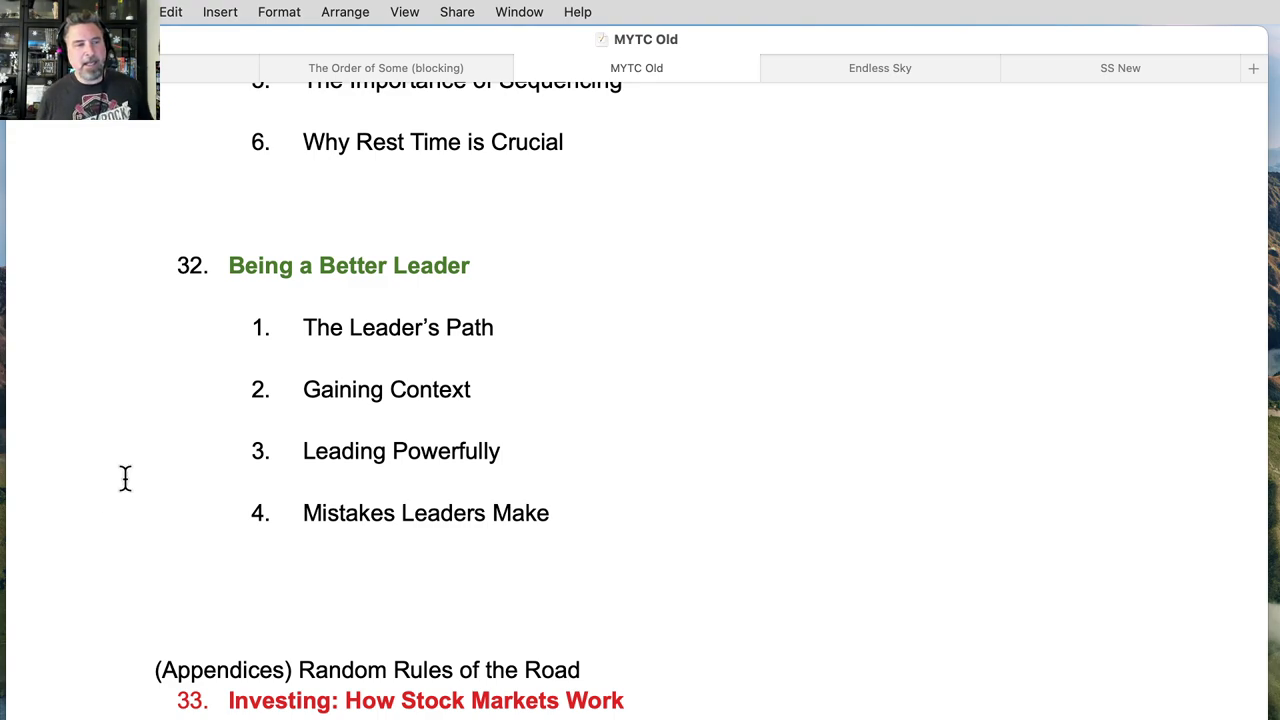
{"action": "scroll", "coordinate": [123, 477], "scroll_direction": "up", "scroll_amount": 5}
{"action": "scroll", "coordinate": [125, 477], "scroll_direction": "up", "scroll_amount": 20}
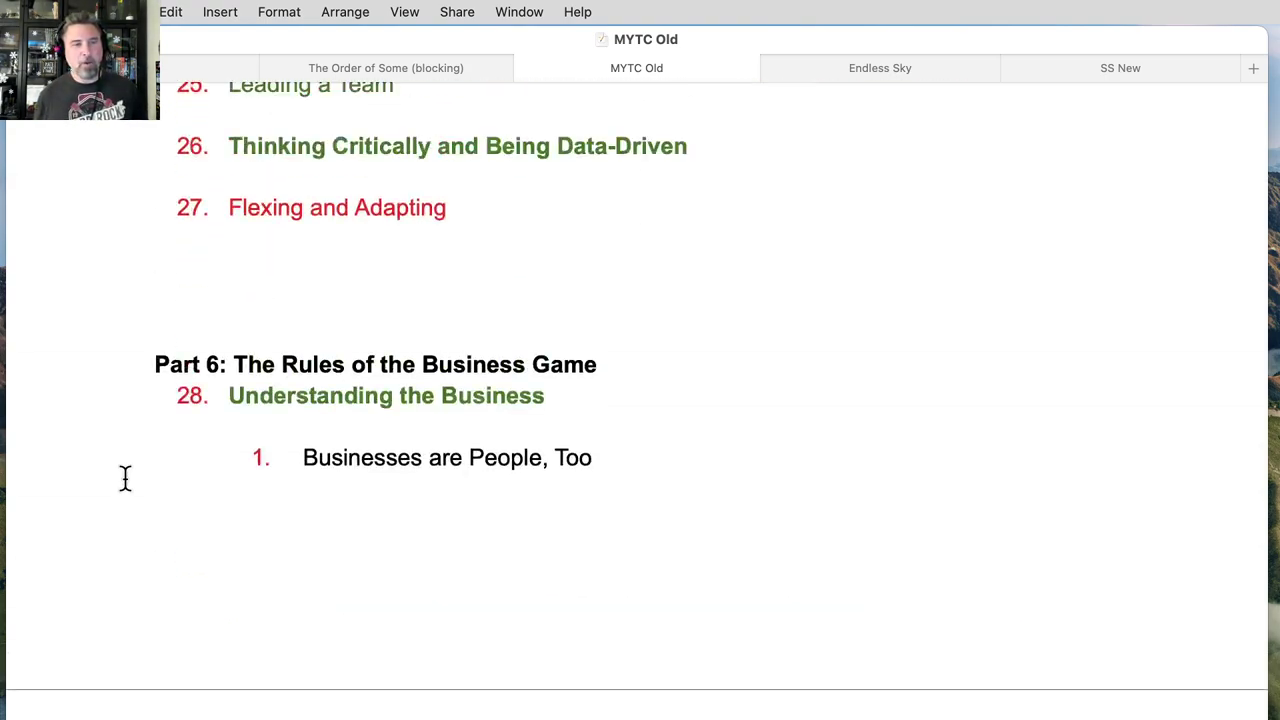
{"action": "scroll", "coordinate": [125, 477], "scroll_direction": "up", "scroll_amount": 15}
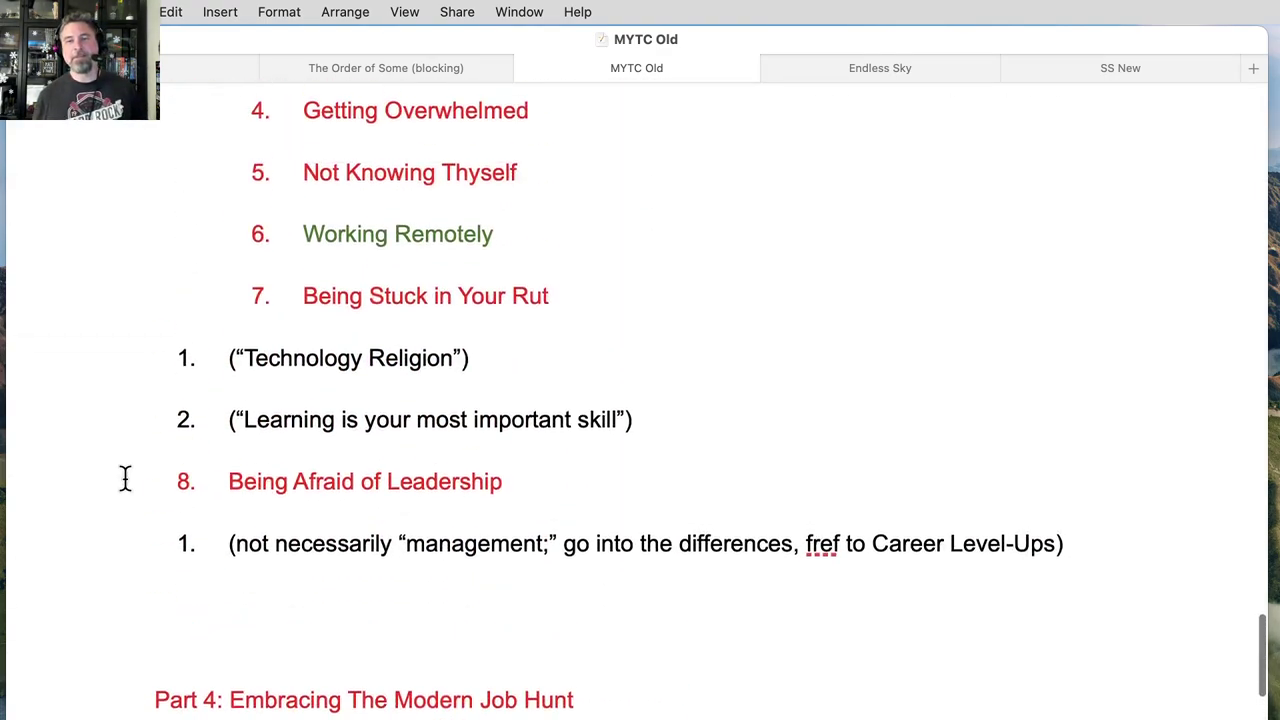
{"action": "scroll", "coordinate": [125, 477], "scroll_direction": "up", "scroll_amount": 15}
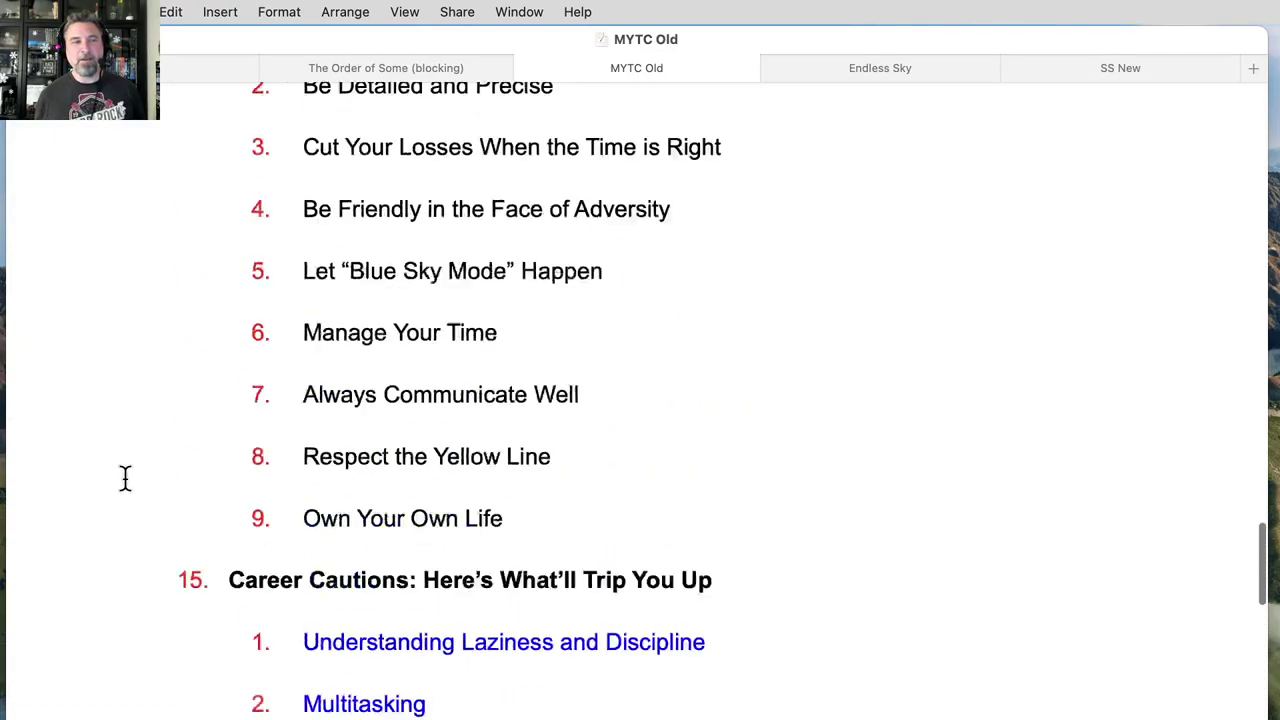
{"action": "scroll", "coordinate": [125, 477], "scroll_direction": "up", "scroll_amount": 15}
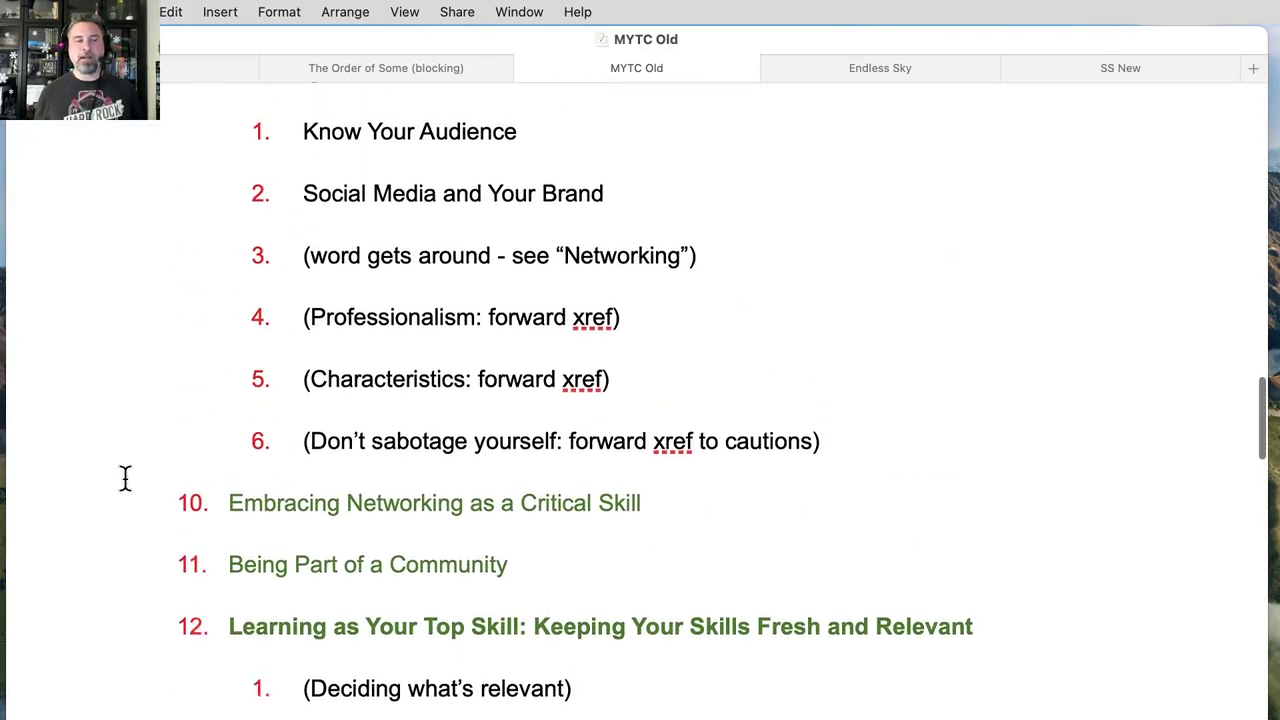
{"action": "scroll", "coordinate": [125, 477], "scroll_direction": "up", "scroll_amount": 5}
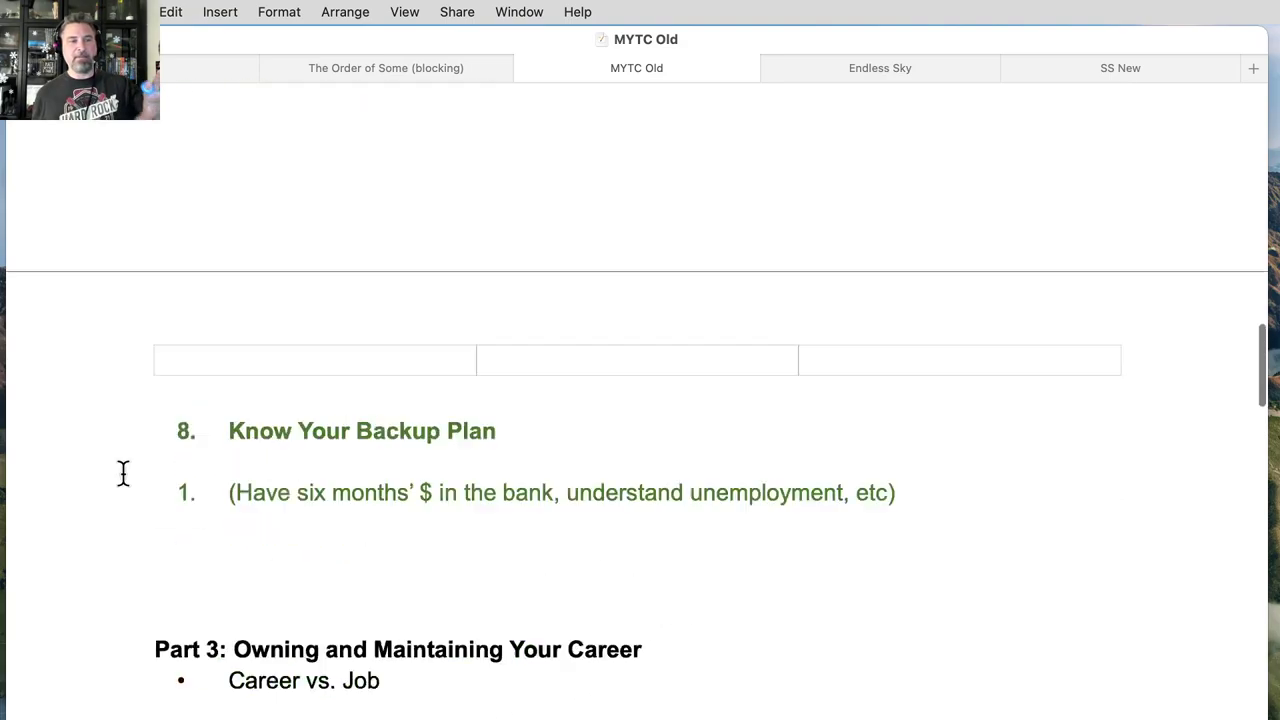
{"action": "scroll", "coordinate": [122, 480], "scroll_direction": "up", "scroll_amount": 15}
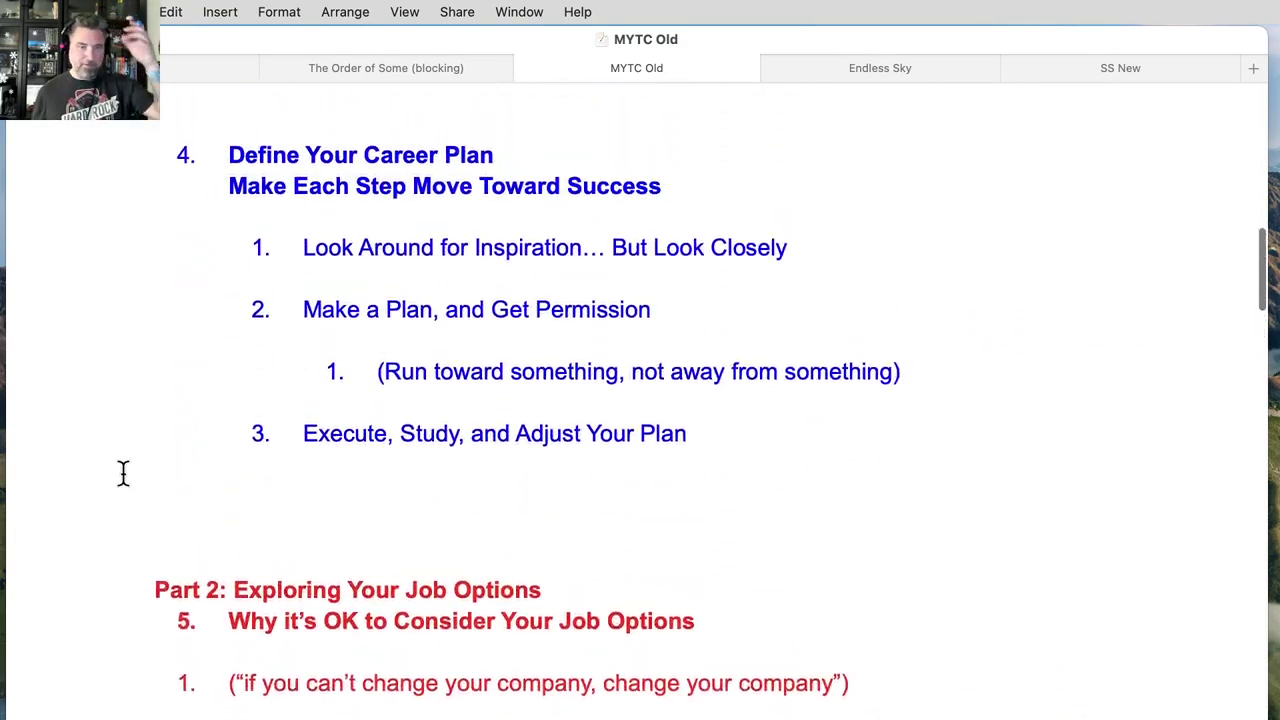
{"action": "scroll", "coordinate": [122, 473], "scroll_direction": "up", "scroll_amount": 20}
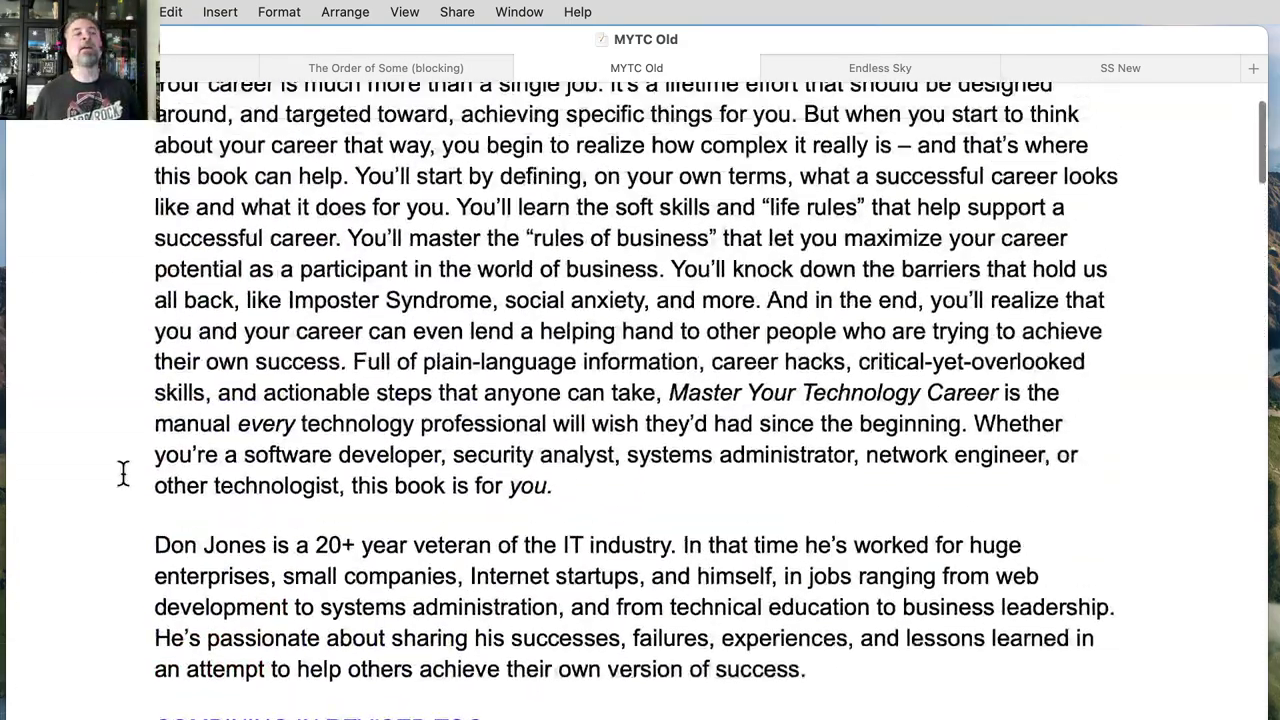
Step: Examine the combining, dropping and keeping colour legend along with chapters 1 to 4 of the old outline
{"action": "scroll", "coordinate": [123, 473], "scroll_direction": "down", "scroll_amount": 10}
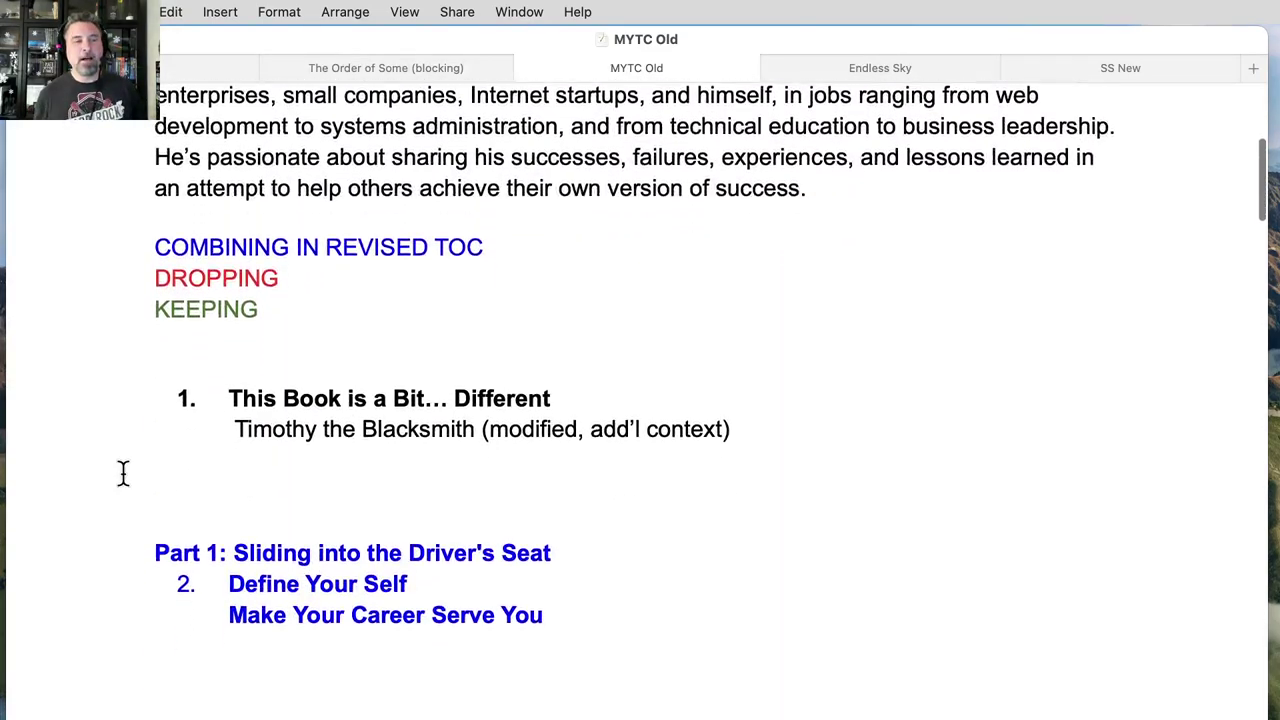
{"action": "scroll", "coordinate": [123, 473], "scroll_direction": "down", "scroll_amount": 1}
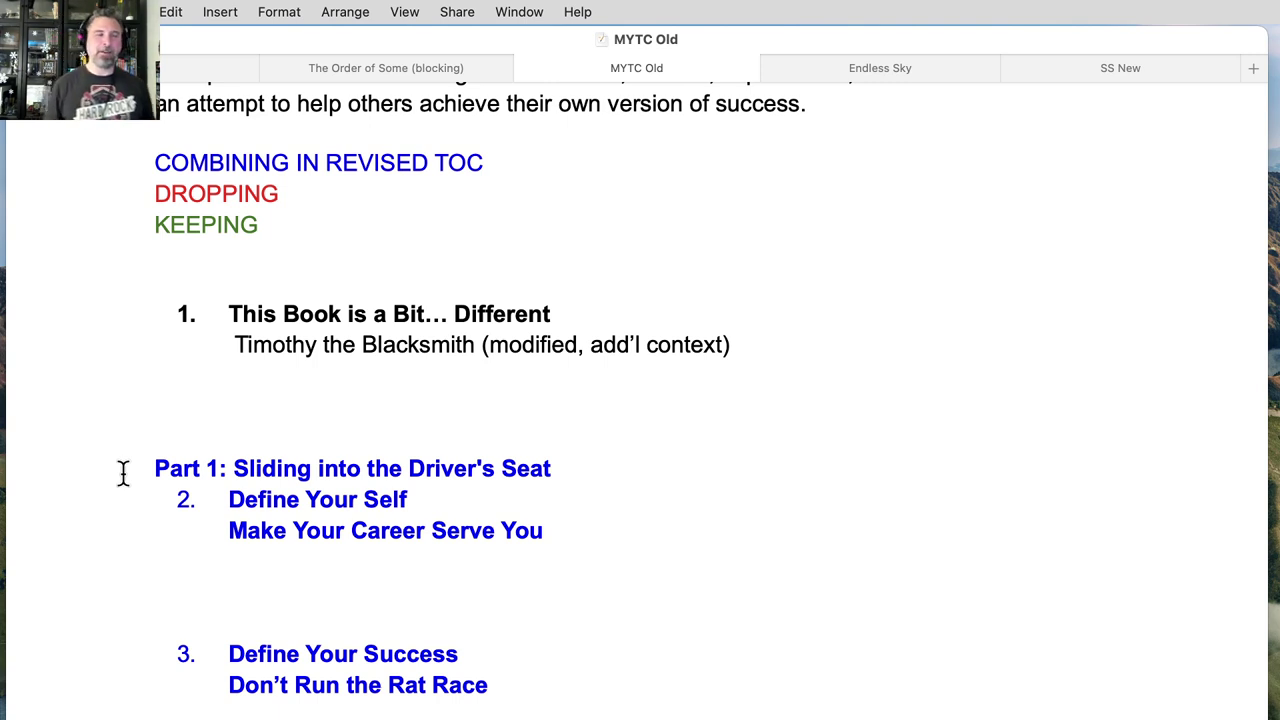
{"action": "scroll", "coordinate": [123, 473], "scroll_direction": "down", "scroll_amount": 3}
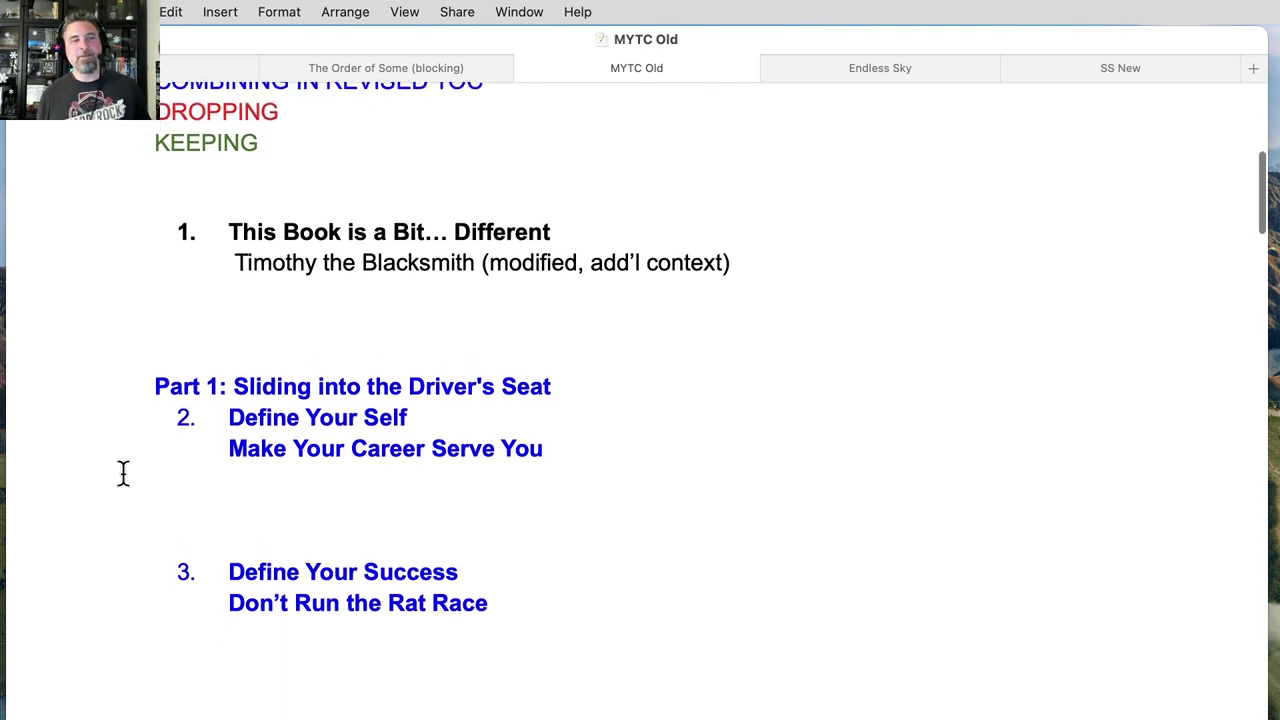
{"action": "scroll", "coordinate": [123, 473], "scroll_direction": "up", "scroll_amount": 2}
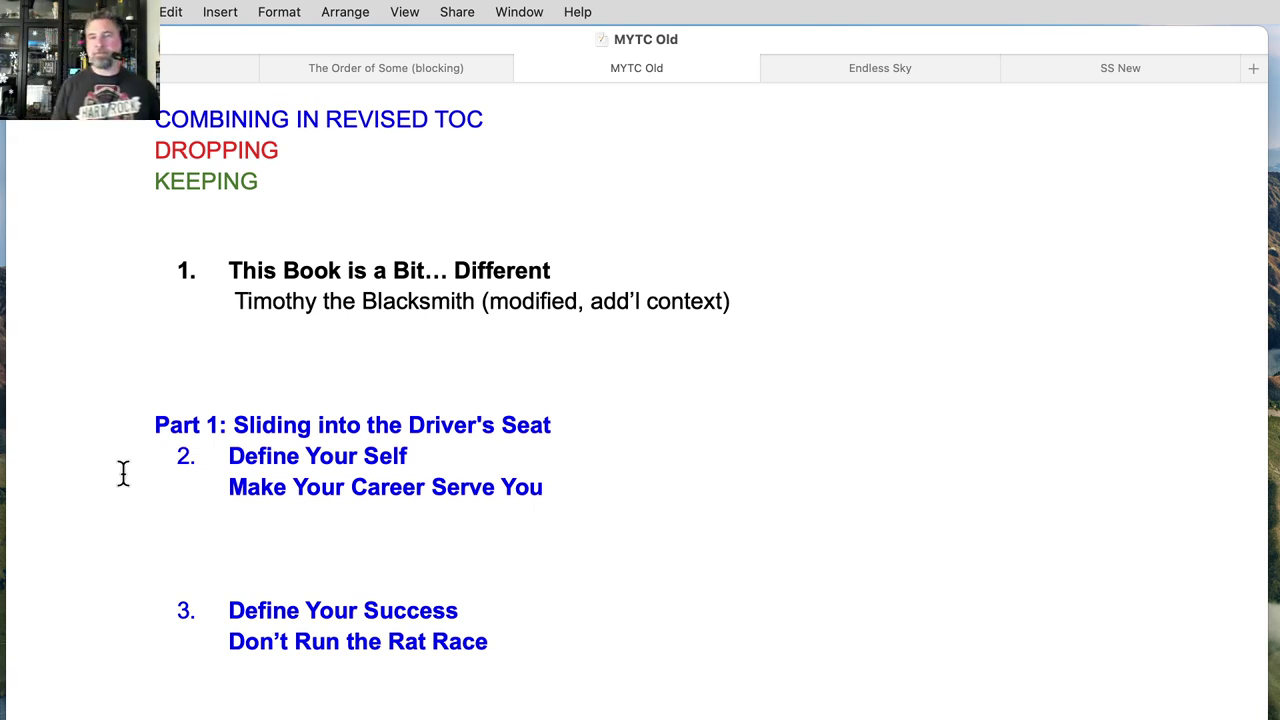
{"action": "scroll", "coordinate": [123, 473], "scroll_direction": "down", "scroll_amount": 3}
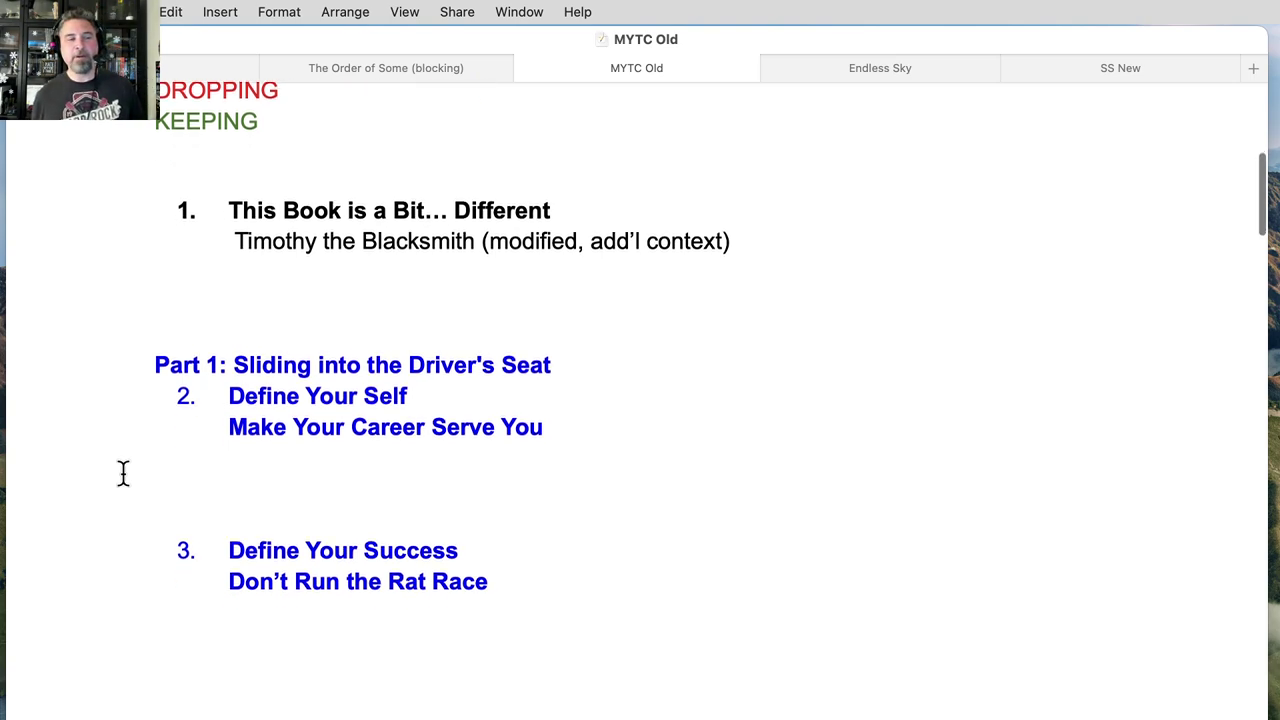
{"action": "scroll", "coordinate": [123, 473], "scroll_direction": "down", "scroll_amount": 15}
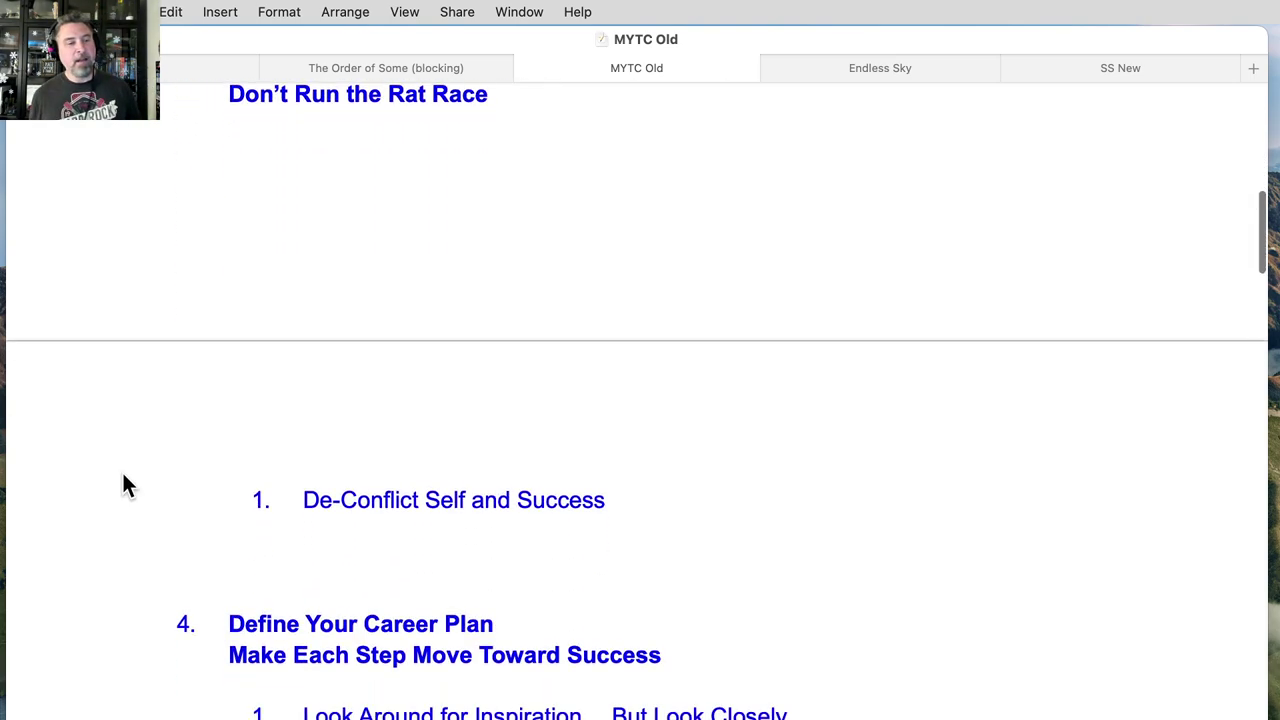
Step: Review the colour-coded old outline from chapter 4 through Part 4 on the modern job hunt, including its contract and negotiation topics
{"action": "scroll", "coordinate": [123, 473], "scroll_direction": "down", "scroll_amount": 10}
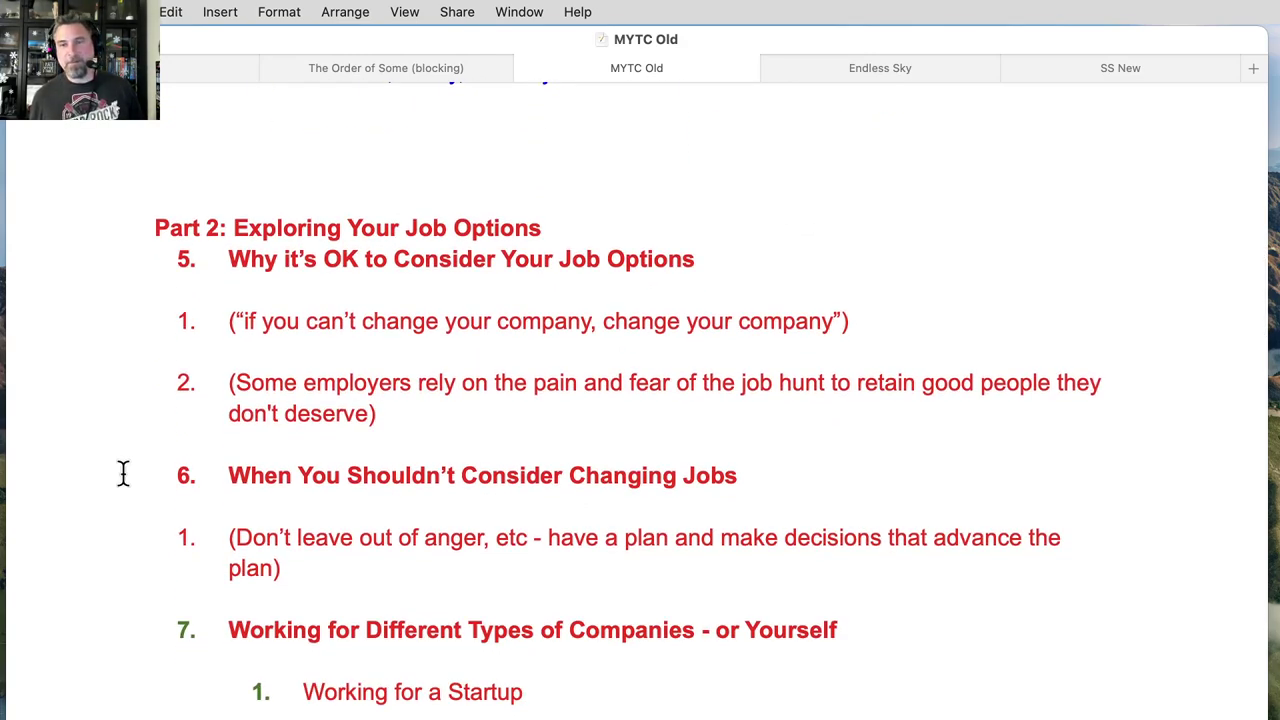
{"action": "scroll", "coordinate": [123, 473], "scroll_direction": "down", "scroll_amount": 20}
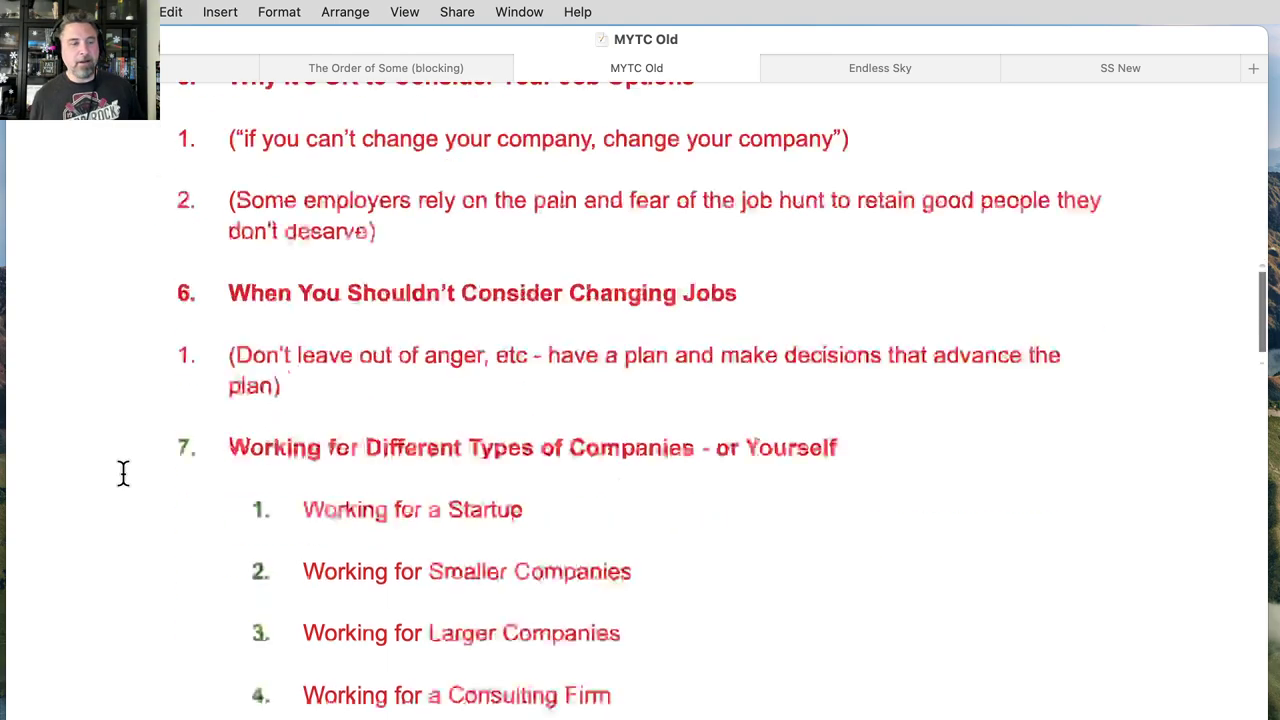
{"action": "scroll", "coordinate": [123, 473], "scroll_direction": "down", "scroll_amount": 20}
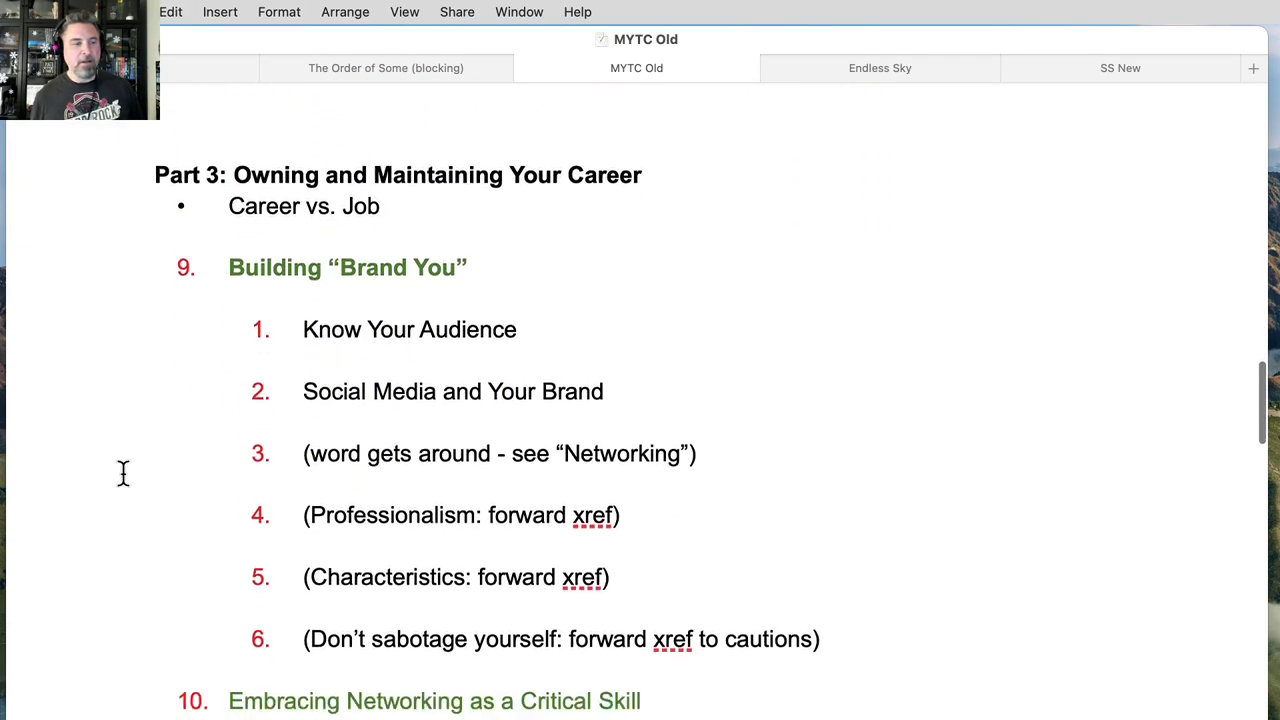
{"action": "scroll", "coordinate": [123, 475], "scroll_direction": "down", "scroll_amount": 20}
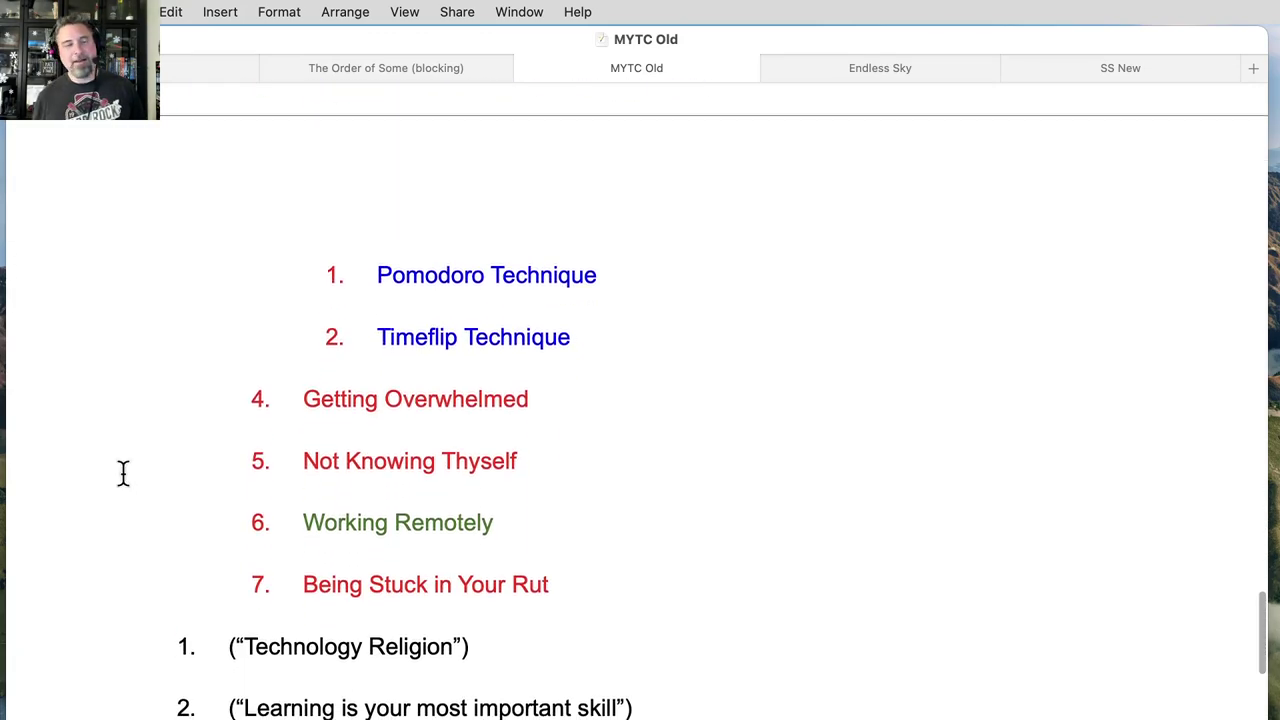
{"action": "scroll", "coordinate": [123, 473], "scroll_direction": "down", "scroll_amount": 15}
{"action": "scroll", "coordinate": [123, 473], "scroll_direction": "down", "scroll_amount": 2}
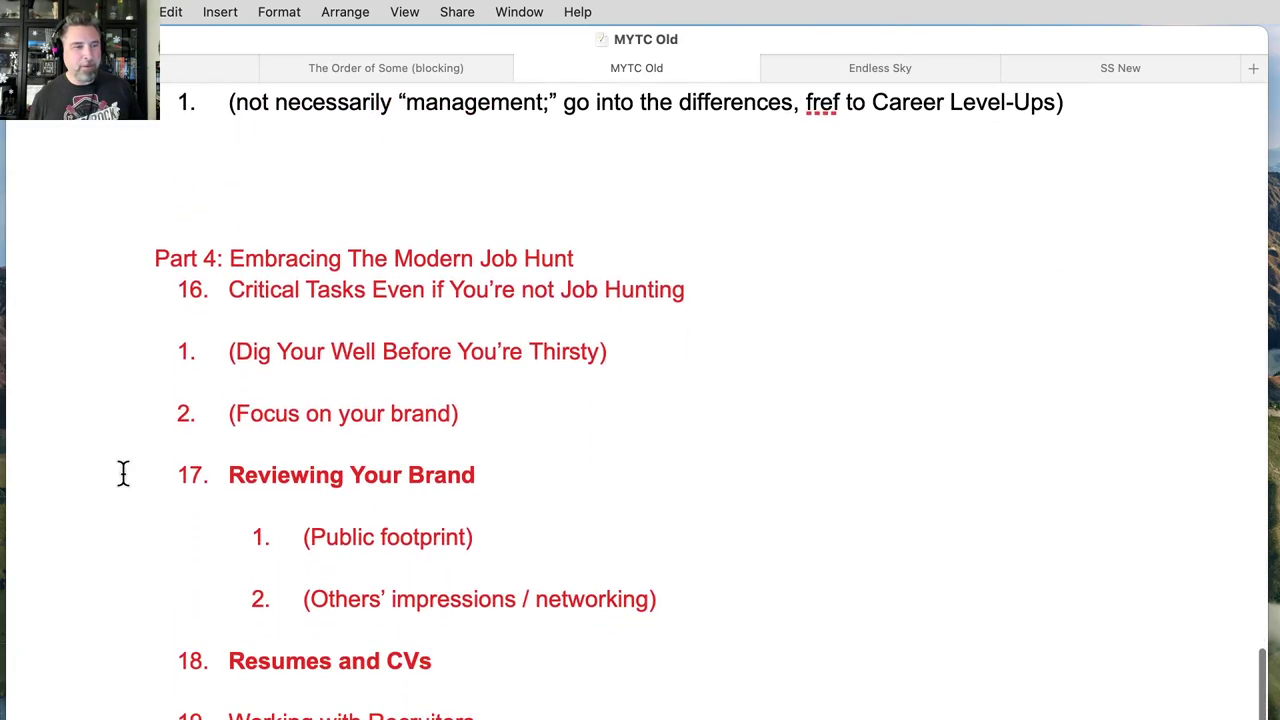
{"action": "scroll", "coordinate": [85, 505], "scroll_direction": "down", "scroll_amount": 2}
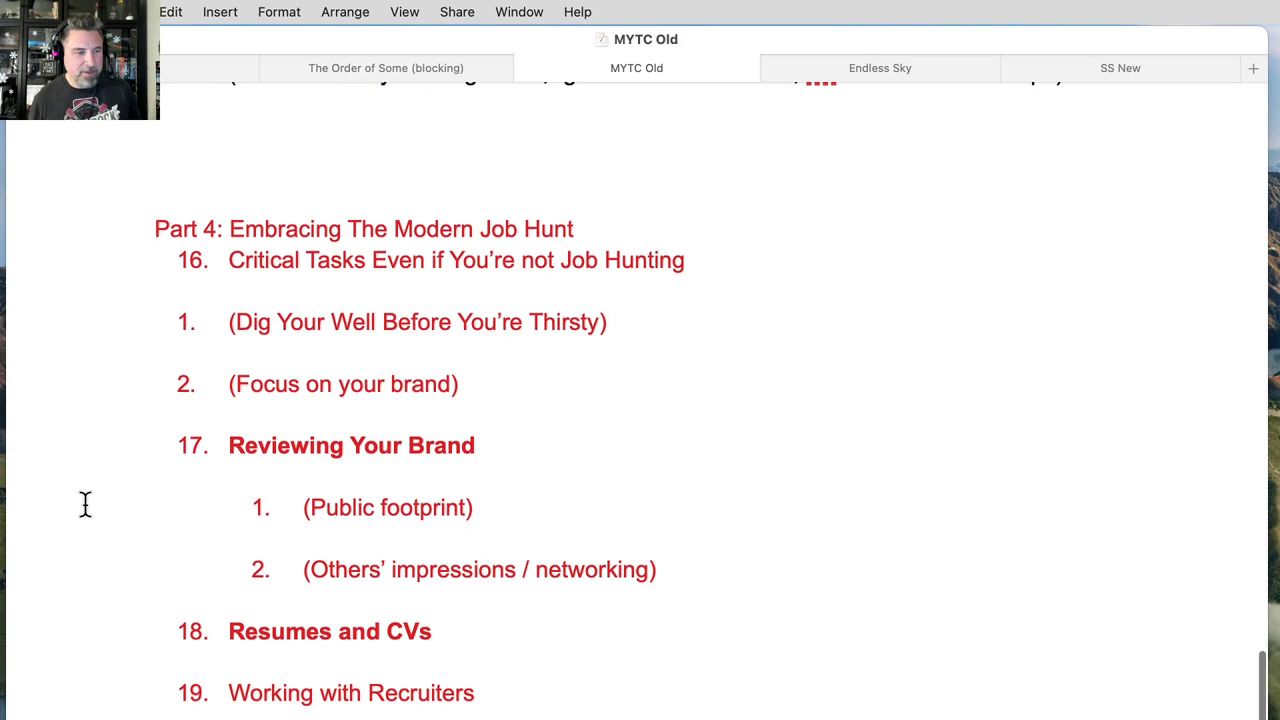
{"action": "scroll", "coordinate": [85, 505], "scroll_direction": "down", "scroll_amount": 5}
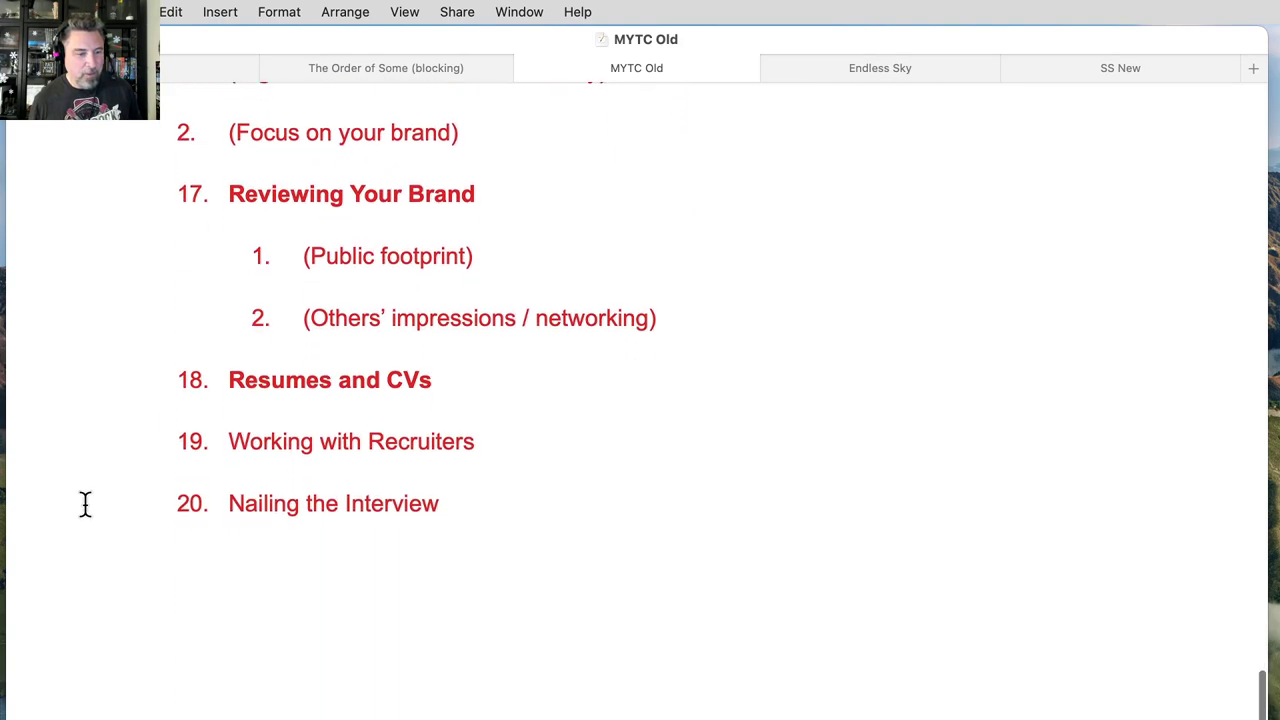
{"action": "scroll", "coordinate": [85, 505], "scroll_direction": "down", "scroll_amount": 5}
{"action": "scroll", "coordinate": [85, 505], "scroll_direction": "up", "scroll_amount": 7}
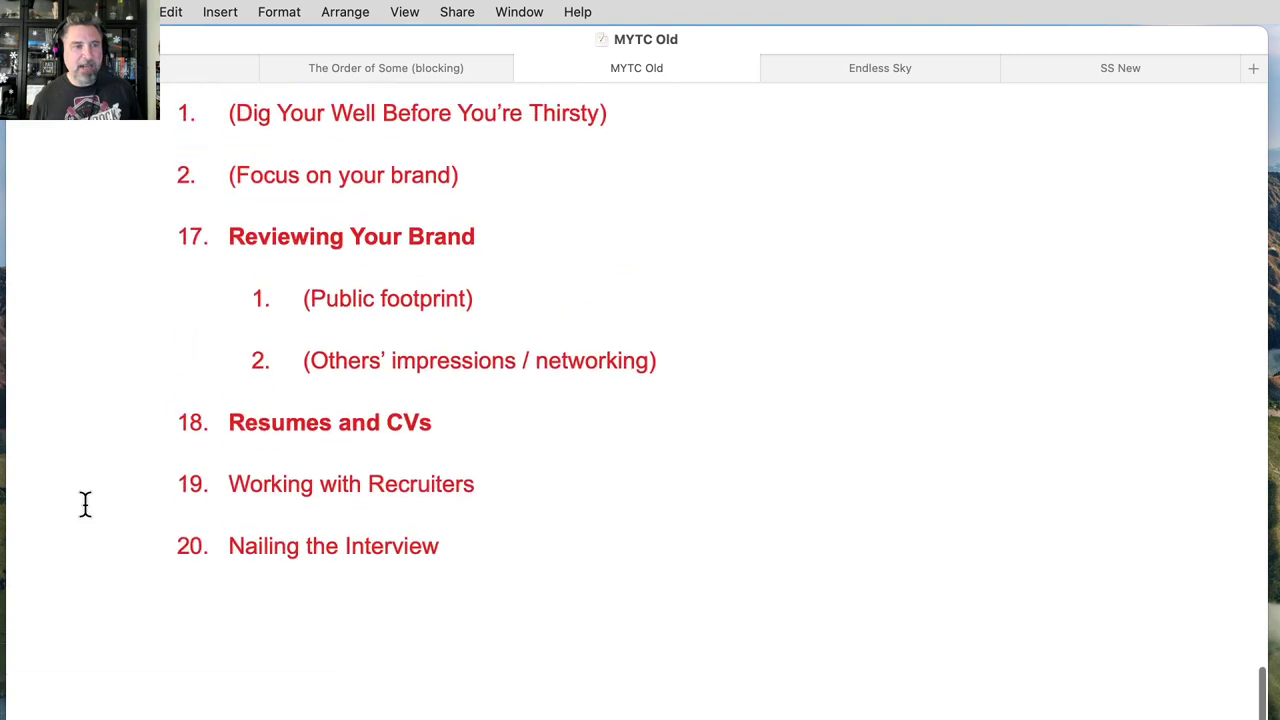
{"action": "scroll", "coordinate": [85, 505], "scroll_direction": "up", "scroll_amount": 1}
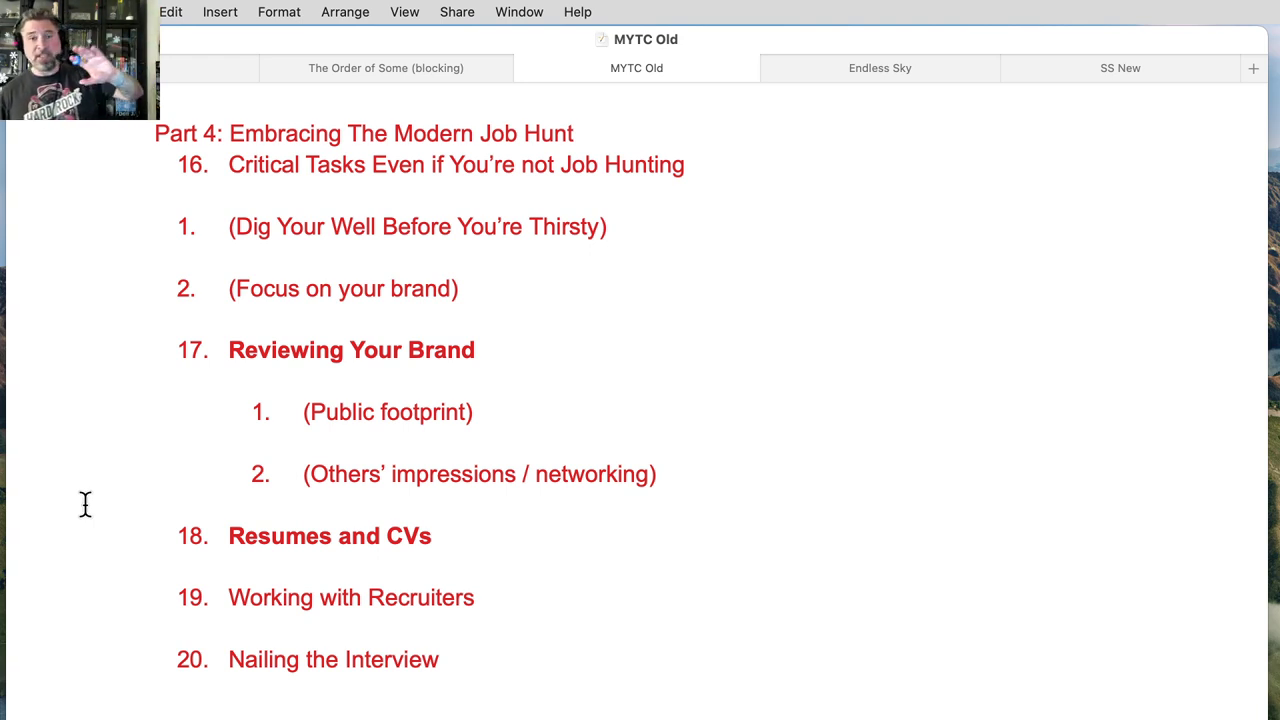
{"action": "scroll", "coordinate": [85, 504], "scroll_direction": "down", "scroll_amount": 10}
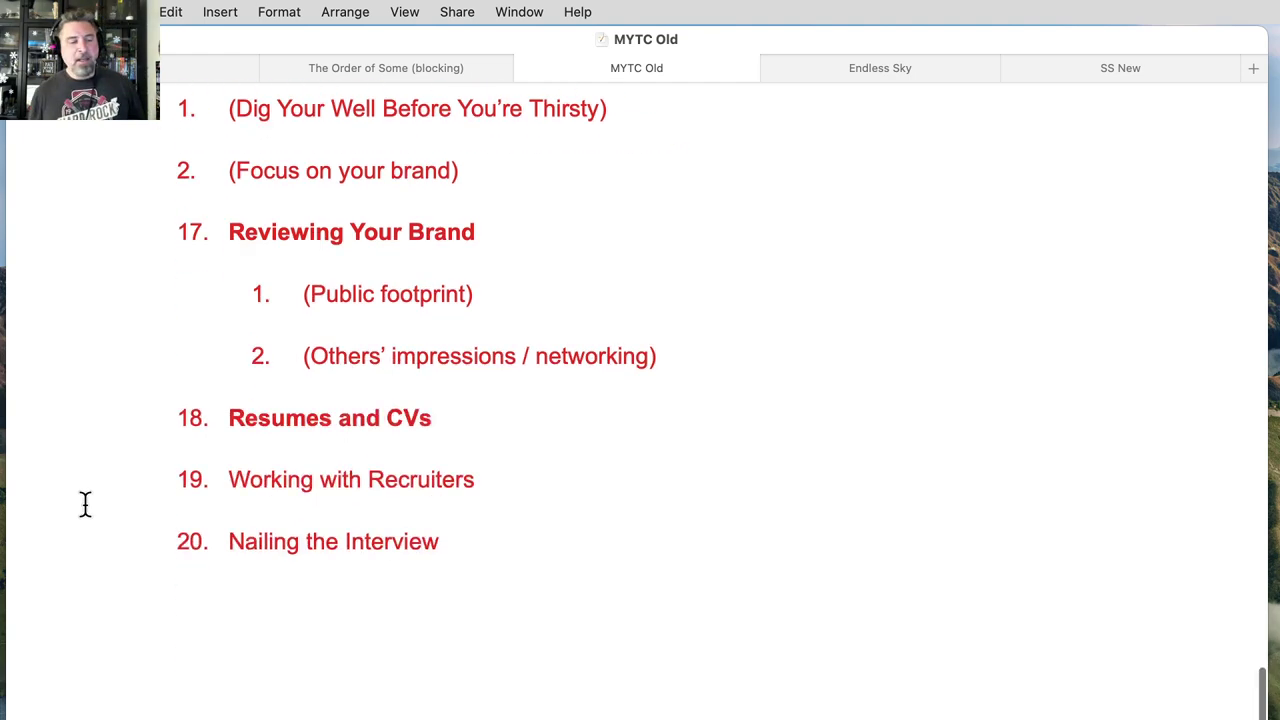
{"action": "scroll", "coordinate": [77, 549], "scroll_direction": "down", "scroll_amount": 1}
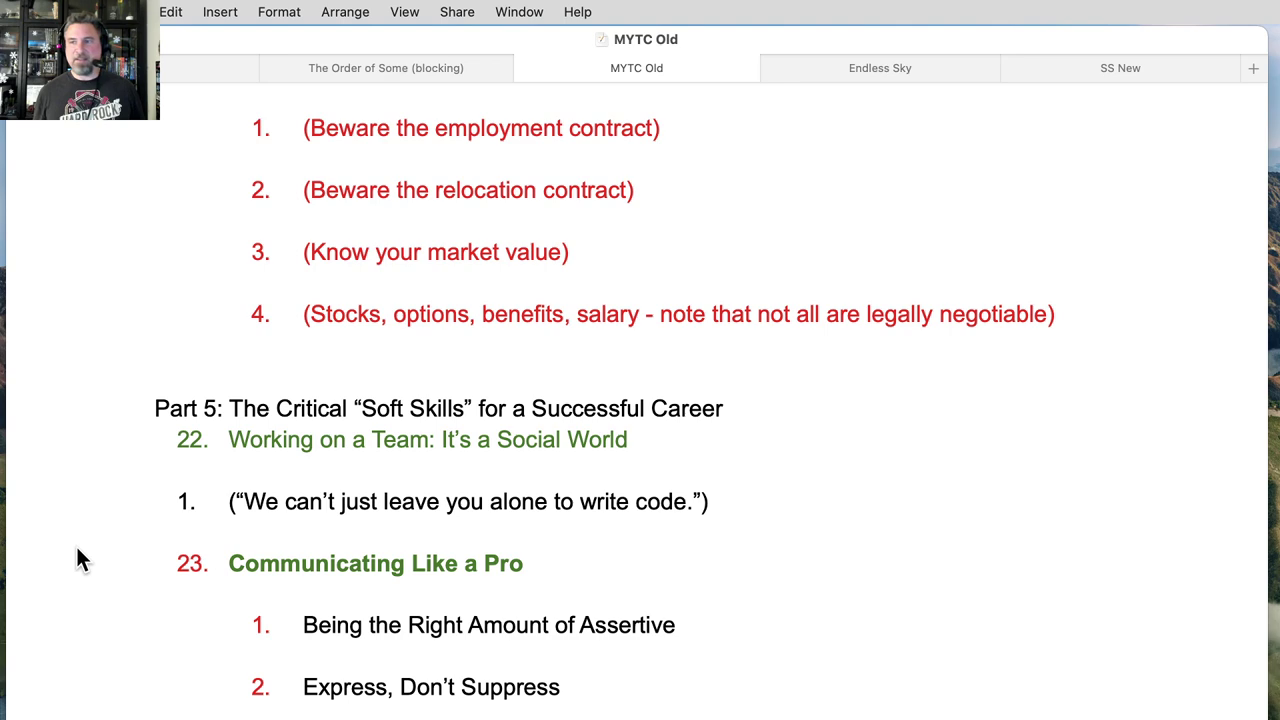
Step: Examine Part 5 on soft skills and Part 6 on the business game, through chapter 30 of the old outline
{"action": "scroll", "coordinate": [77, 549], "scroll_direction": "down", "scroll_amount": 10}
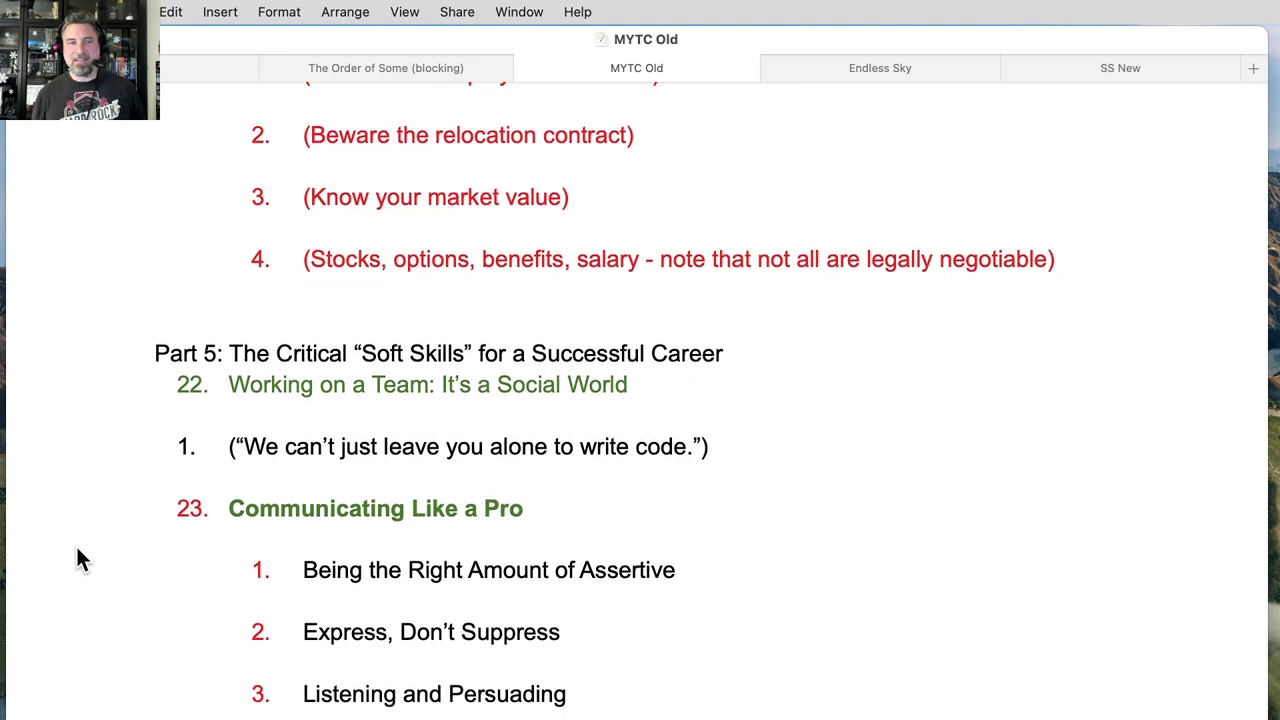
{"action": "scroll", "coordinate": [77, 549], "scroll_direction": "down", "scroll_amount": 4}
{"action": "scroll", "coordinate": [77, 549], "scroll_direction": "up", "scroll_amount": 2}
{"action": "scroll", "coordinate": [77, 549], "scroll_direction": "down", "scroll_amount": 2}
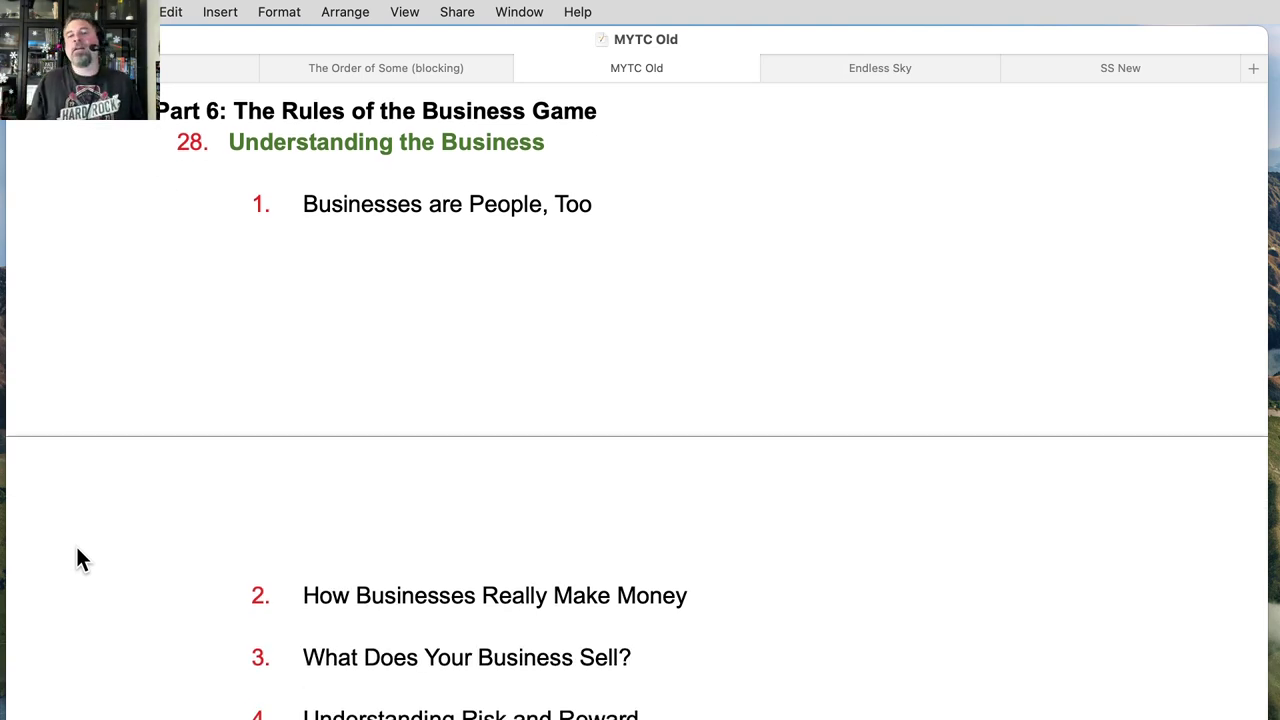
{"action": "scroll", "coordinate": [77, 549], "scroll_direction": "down", "scroll_amount": 15}
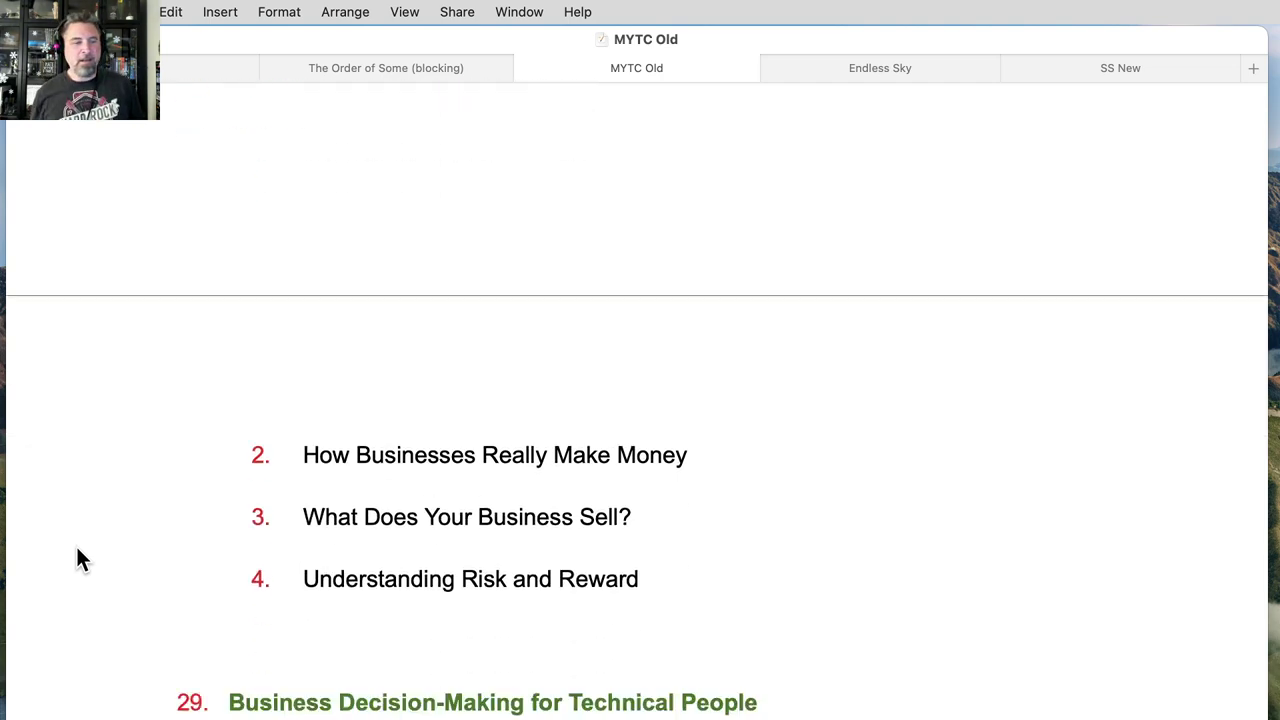
{"action": "scroll", "coordinate": [80, 558], "scroll_direction": "down", "scroll_amount": 2}
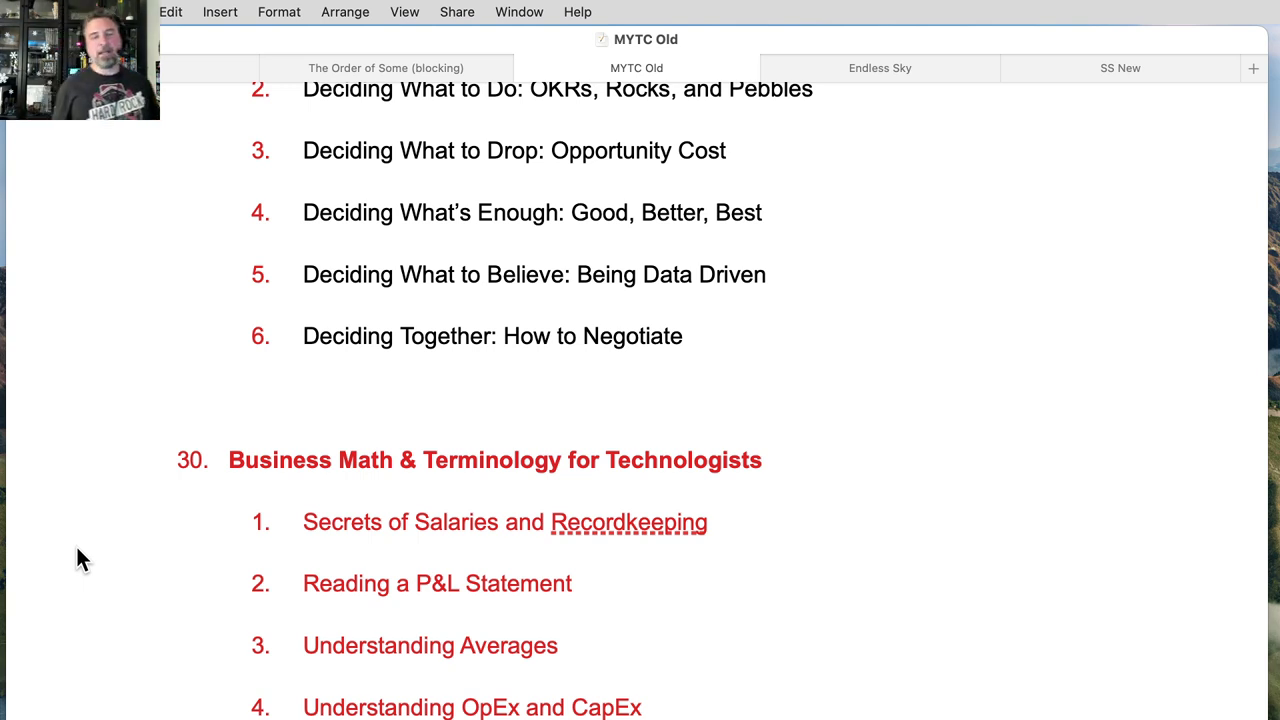
{"action": "scroll", "coordinate": [78, 550], "scroll_direction": "up", "scroll_amount": 8}
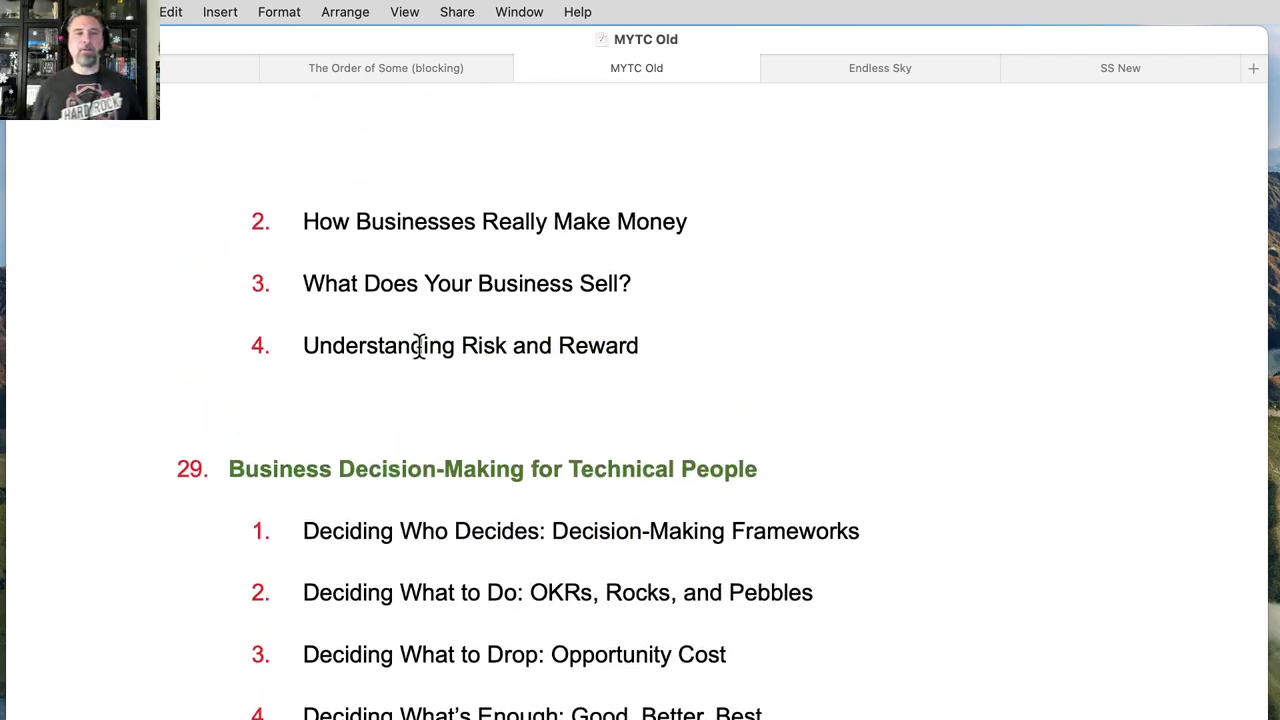
Step: Switch to the SS New document and read its revision notes and the start of the new table of contents
{"action": "left_click", "coordinate": [1163, 73]}
{"action": "scroll", "coordinate": [840, 480], "scroll_direction": "down", "scroll_amount": 2}
{"action": "scroll", "coordinate": [840, 480], "scroll_direction": "down", "scroll_amount": 15}
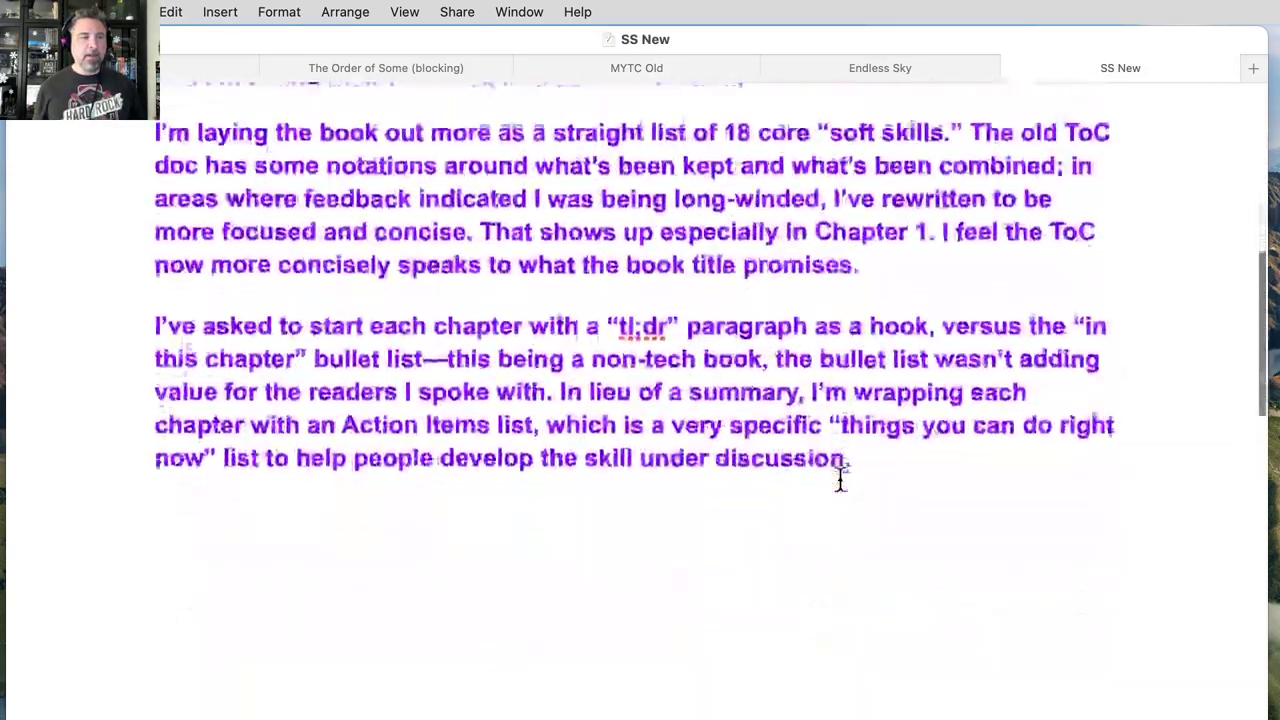
{"action": "scroll", "coordinate": [840, 480], "scroll_direction": "down", "scroll_amount": 12}
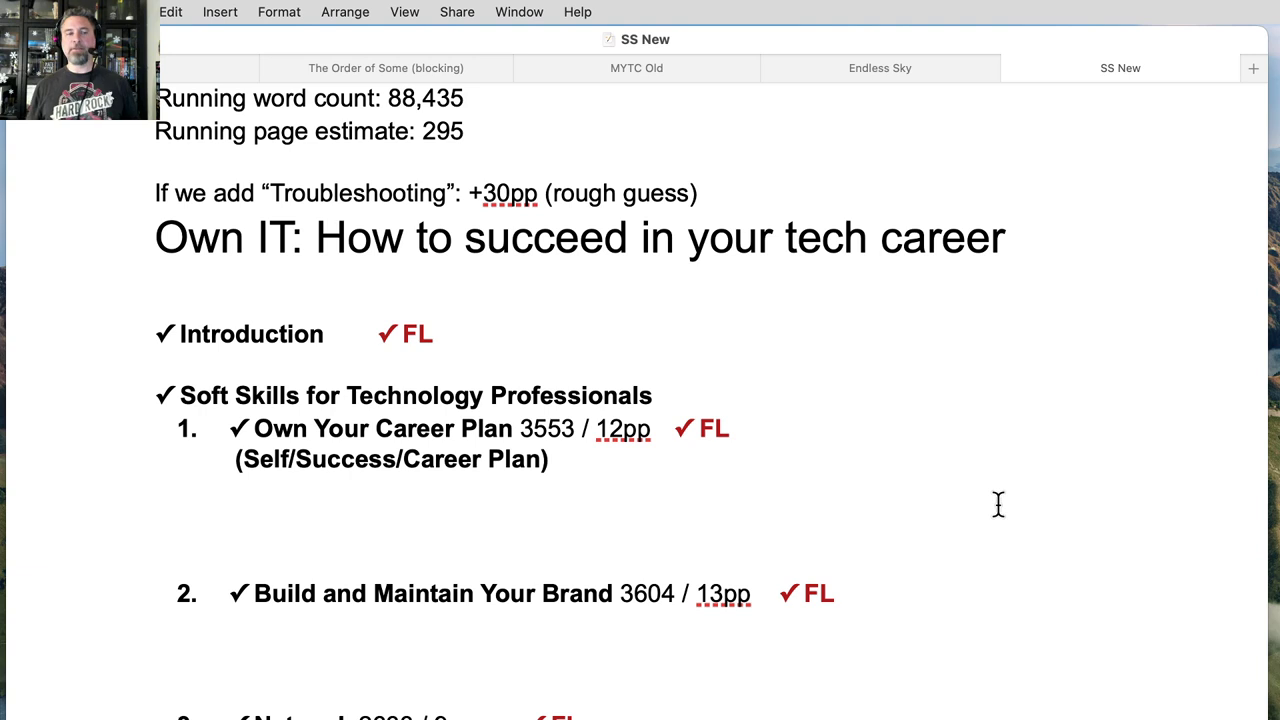
{"action": "scroll", "coordinate": [998, 504], "scroll_direction": "down", "scroll_amount": 3}
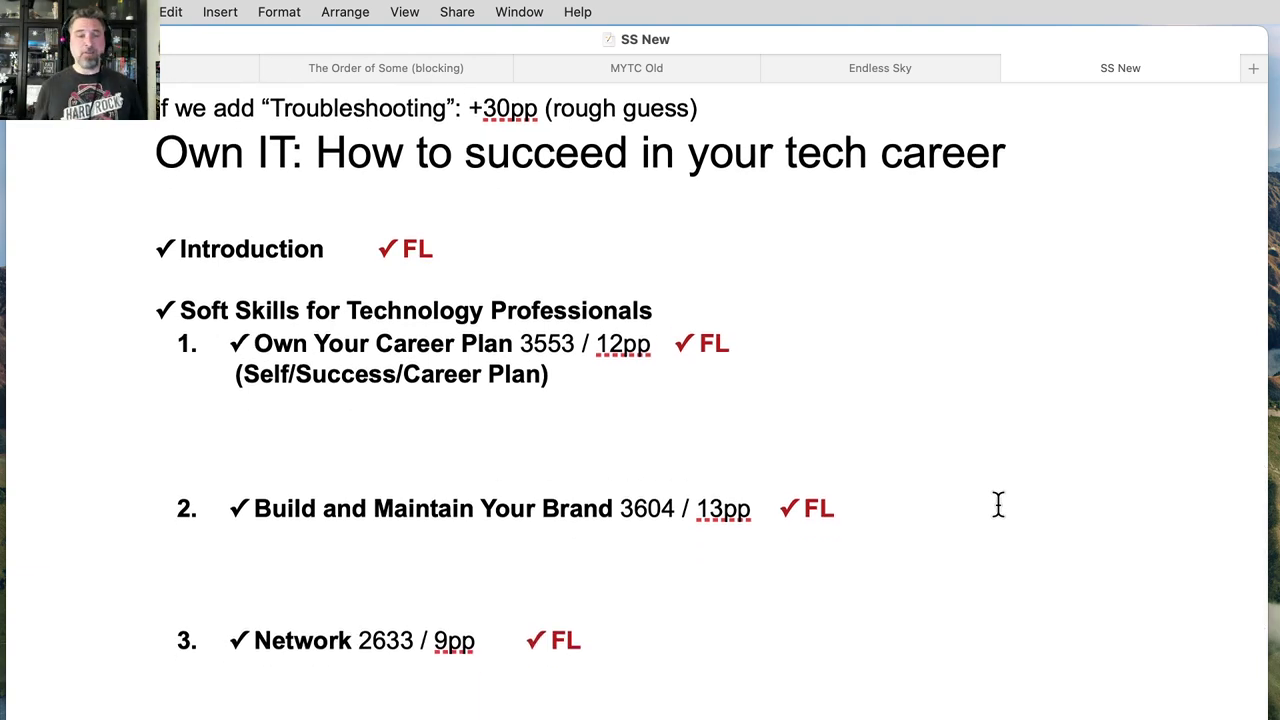
{"action": "scroll", "coordinate": [998, 504], "scroll_direction": "down", "scroll_amount": 2}
{"action": "scroll", "coordinate": [998, 504], "scroll_direction": "down", "scroll_amount": 1}
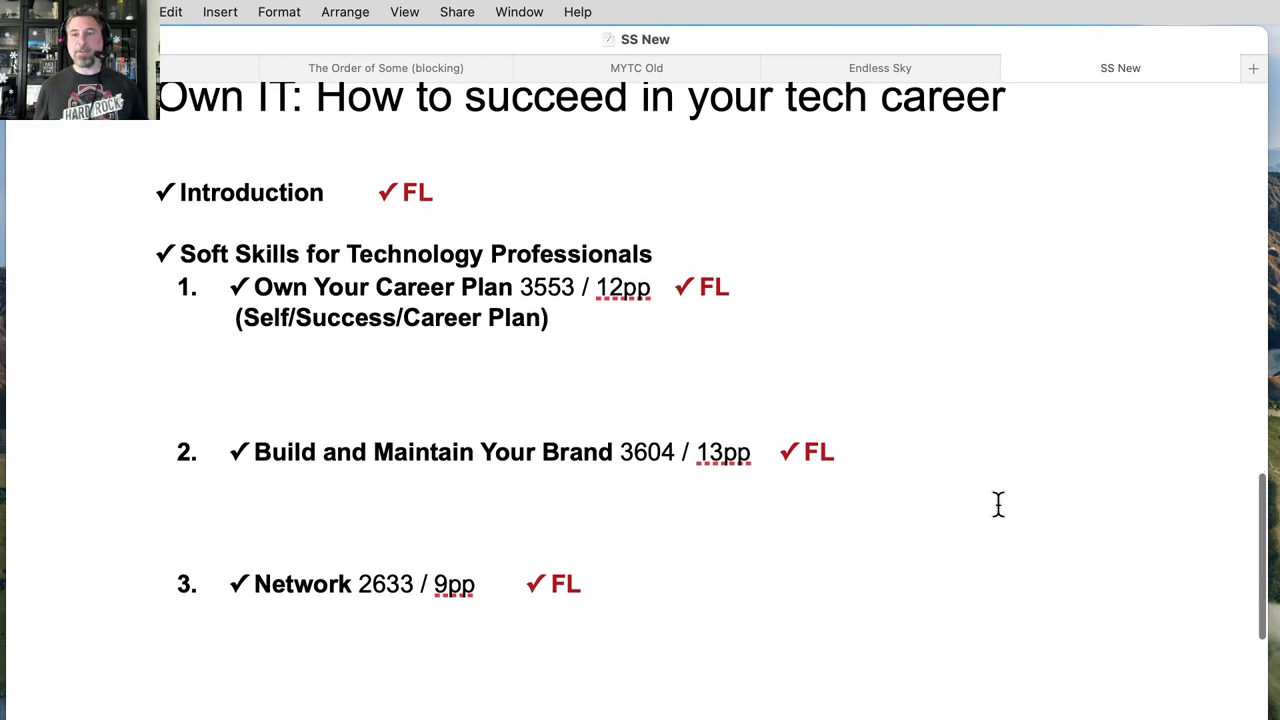
{"action": "scroll", "coordinate": [998, 504], "scroll_direction": "down", "scroll_amount": 5}
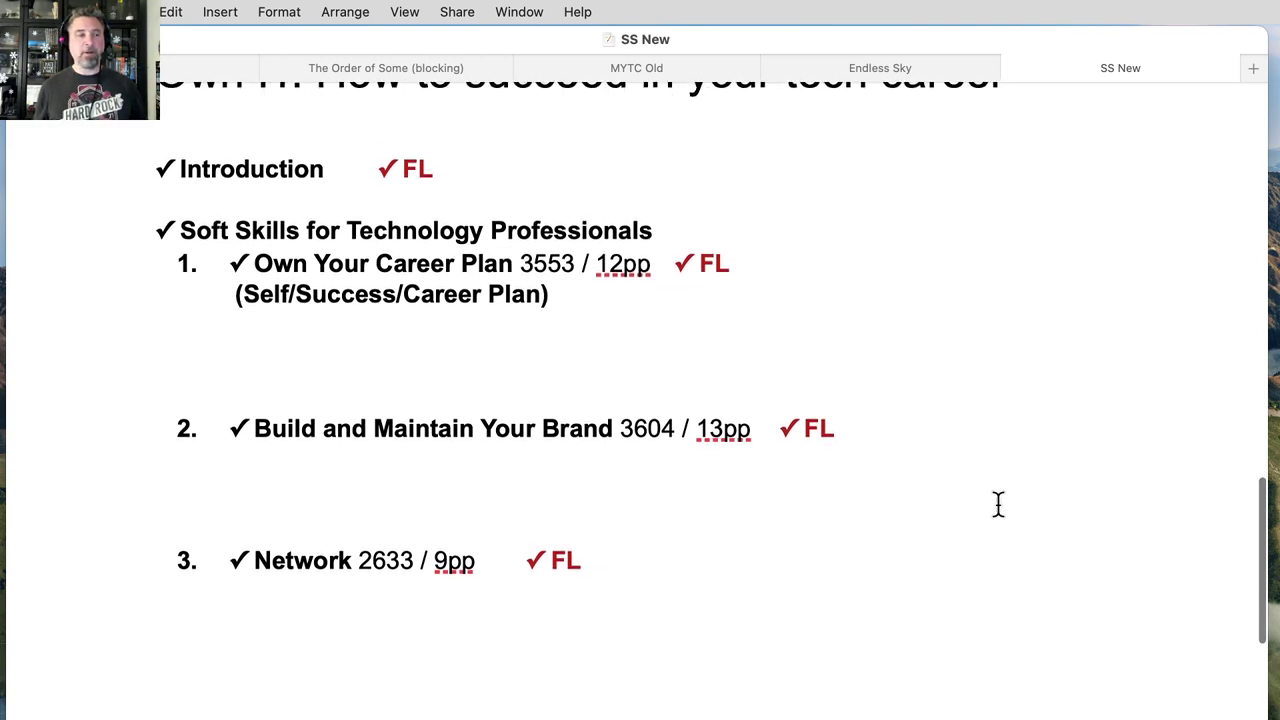
{"action": "scroll", "coordinate": [998, 504], "scroll_direction": "up", "scroll_amount": 3}
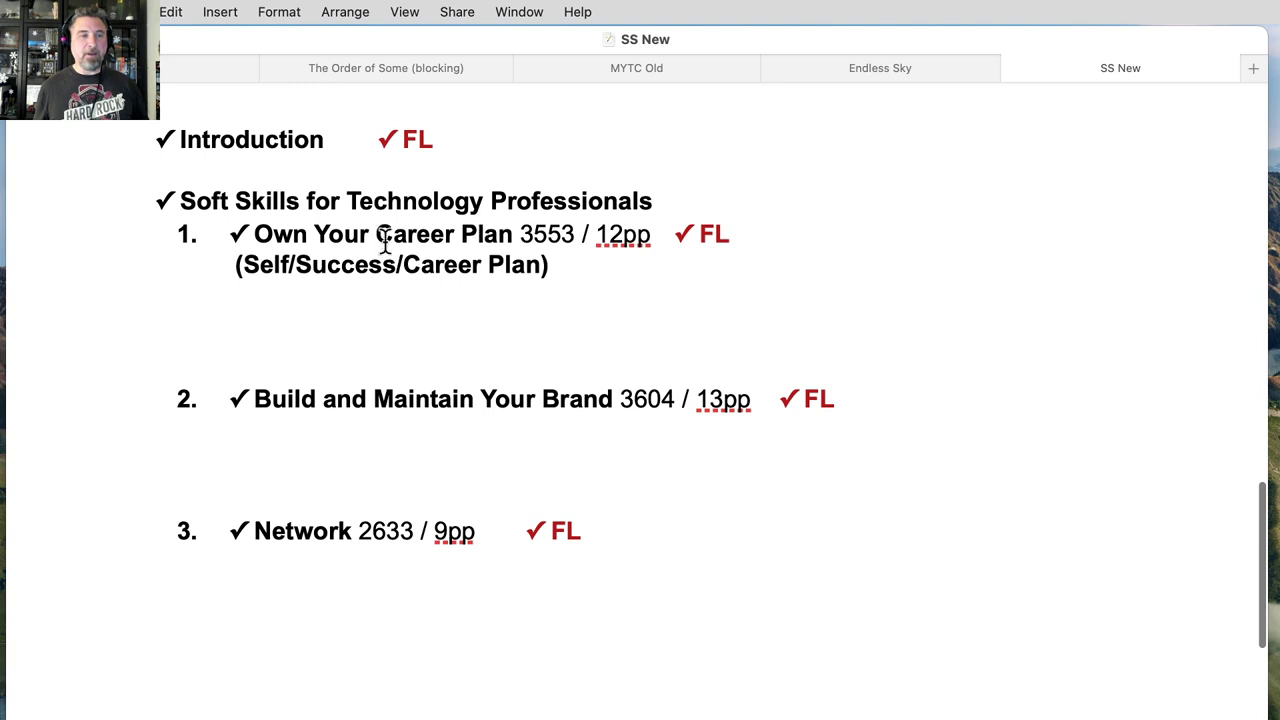
Step: Highlight the titles of chapters 1 to 3 in turn: Own Your Career Plan, Build and Maintain Your Brand, and Network
{"action": "left_click_drag", "start_coordinate": [270, 236], "coordinate": [462, 236]}
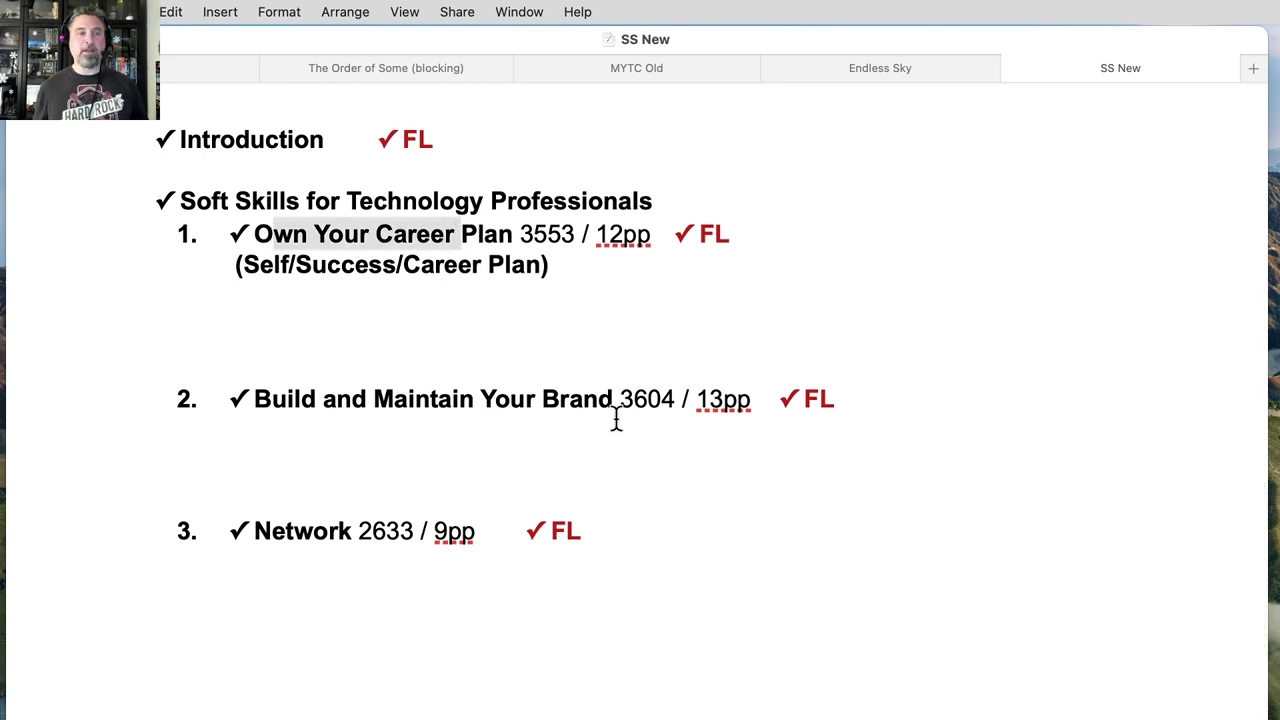
{"action": "left_click", "coordinate": [614, 449]}
{"action": "left_click_drag", "start_coordinate": [303, 400], "coordinate": [548, 400]}
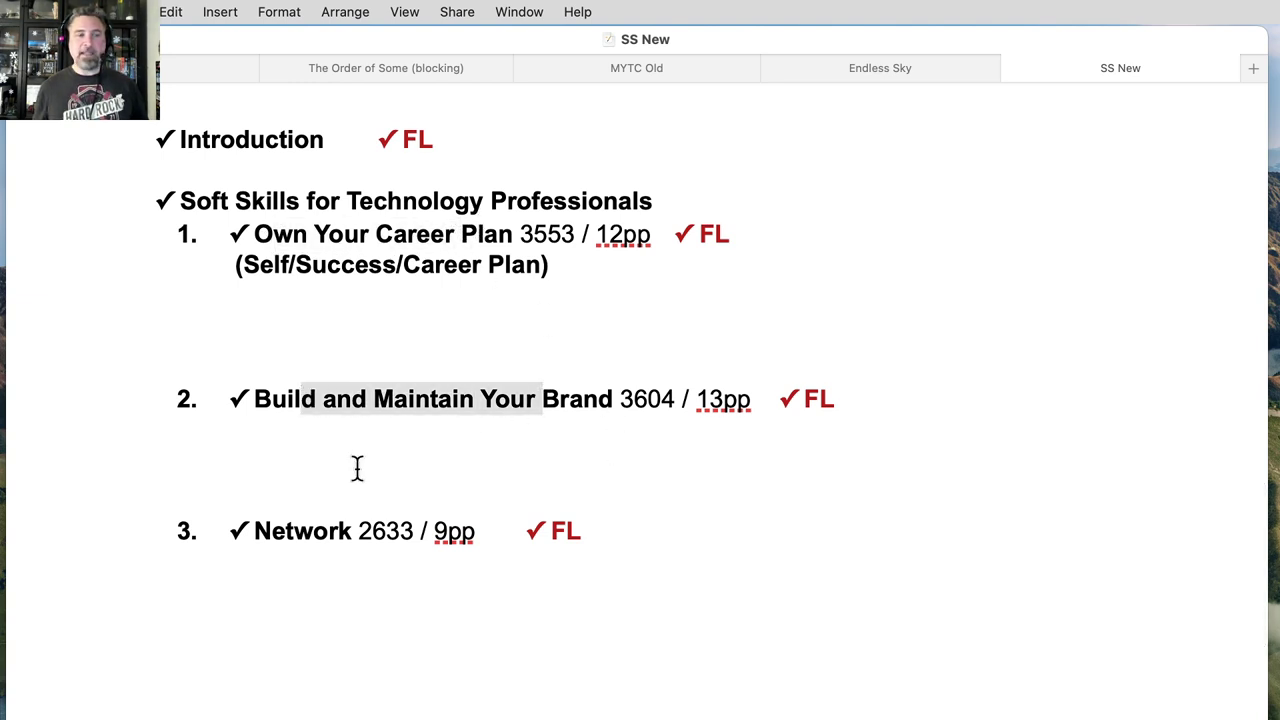
{"action": "double_click", "coordinate": [300, 531]}
Step: Highlight the opening verb "Be" in chapter 4's title and the page counts of chapters 5 and 6
{"action": "scroll", "coordinate": [610, 602], "scroll_direction": "down", "scroll_amount": 2}
{"action": "scroll", "coordinate": [610, 602], "scroll_direction": "down", "scroll_amount": 10}
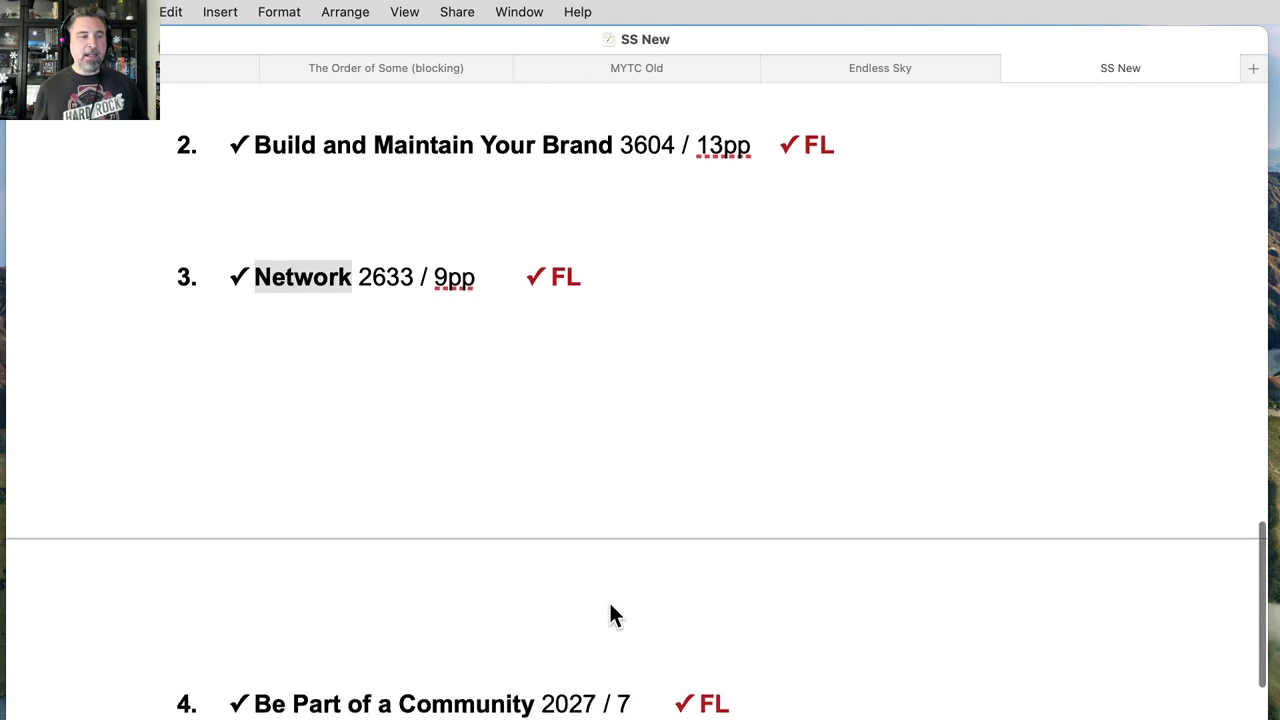
{"action": "scroll", "coordinate": [610, 602], "scroll_direction": "down", "scroll_amount": 2}
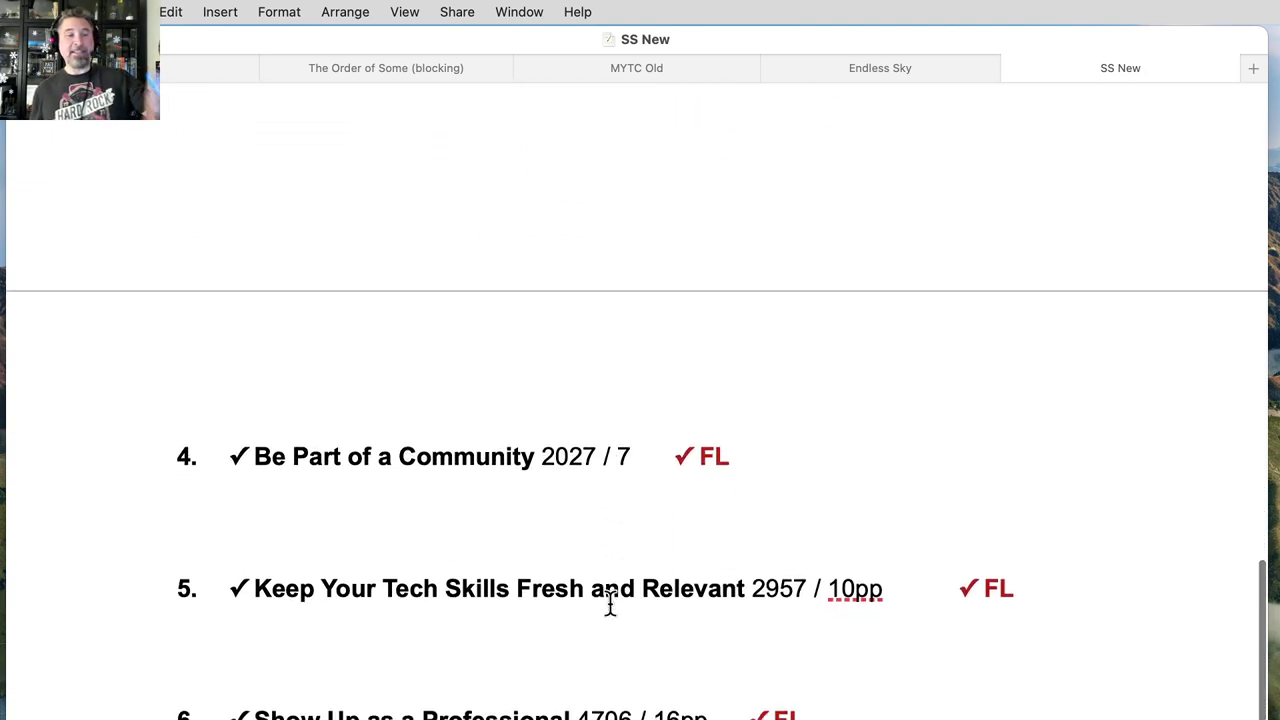
{"action": "scroll", "coordinate": [610, 602], "scroll_direction": "down", "scroll_amount": 2}
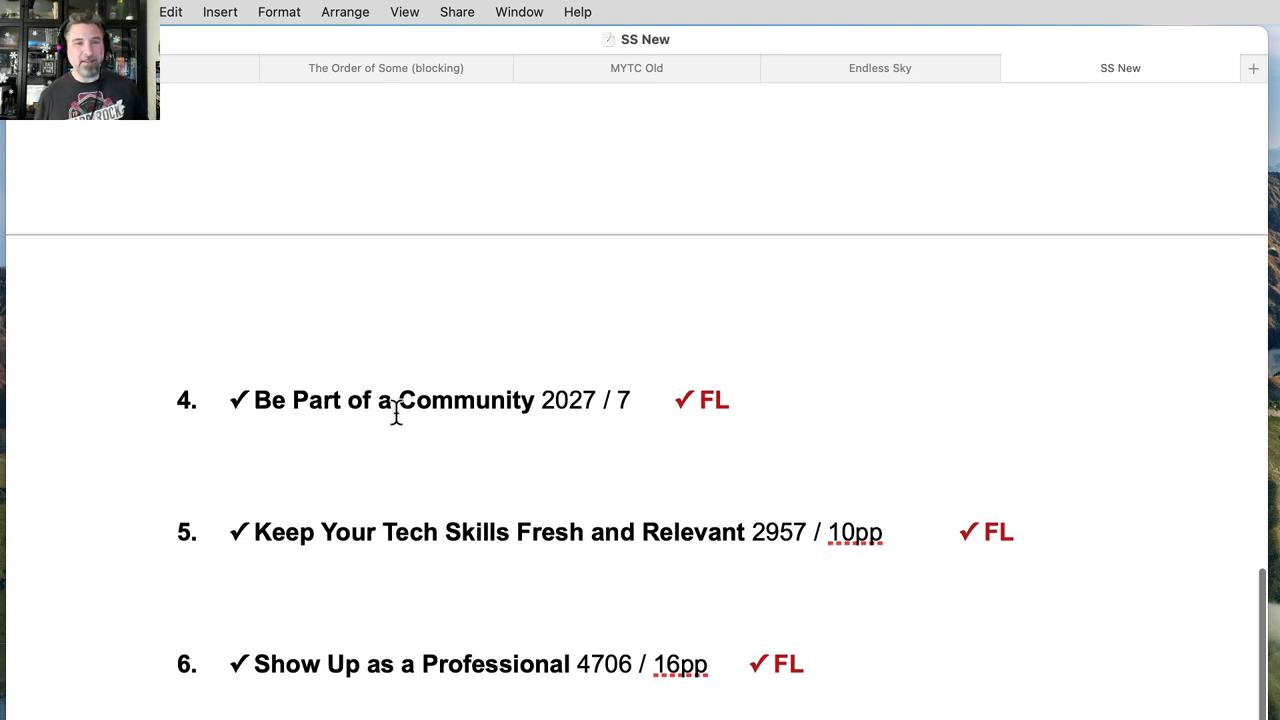
{"action": "left_click_drag", "start_coordinate": [257, 400], "coordinate": [279, 401]}
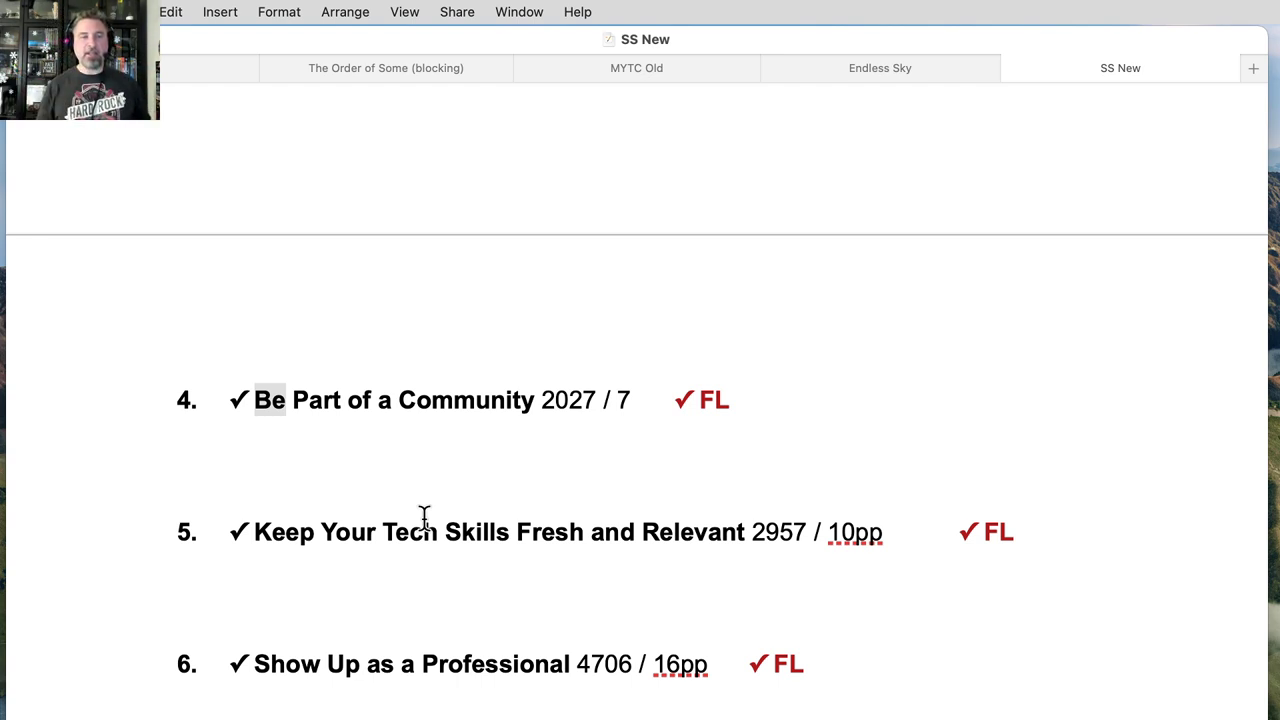
{"action": "double_click", "coordinate": [856, 530]}
{"action": "double_click", "coordinate": [688, 662]}
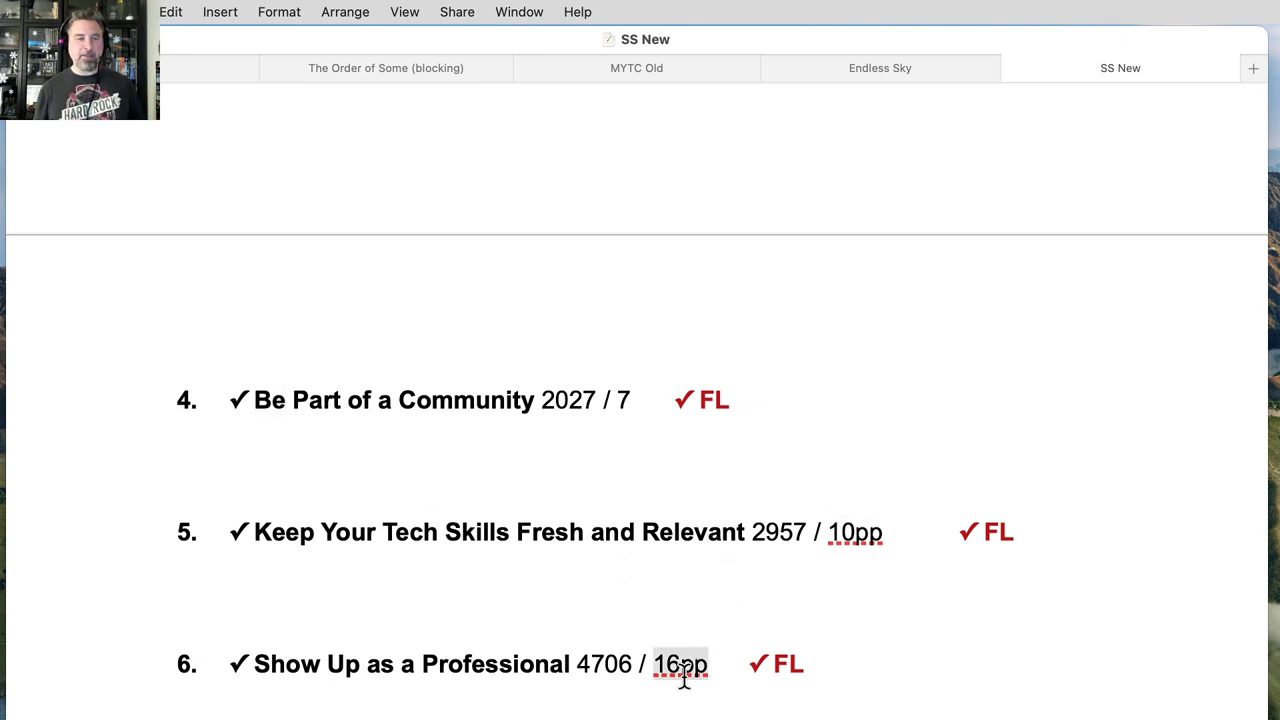
Step: Highlight the page counts of the Manage Your Time and Work Remotely chapters
{"action": "scroll", "coordinate": [688, 662], "scroll_direction": "down", "scroll_amount": 3}
{"action": "left_click", "coordinate": [568, 645]}
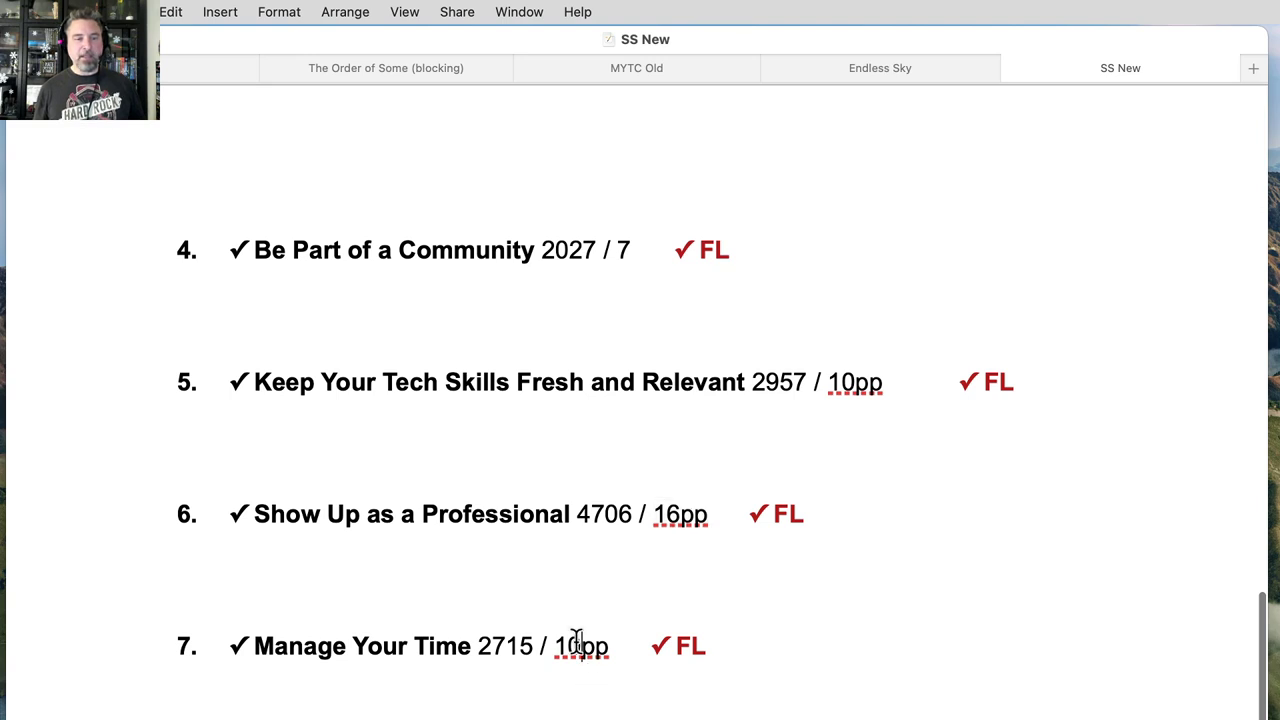
{"action": "double_click", "coordinate": [580, 646]}
{"action": "key", "text": "Right"}
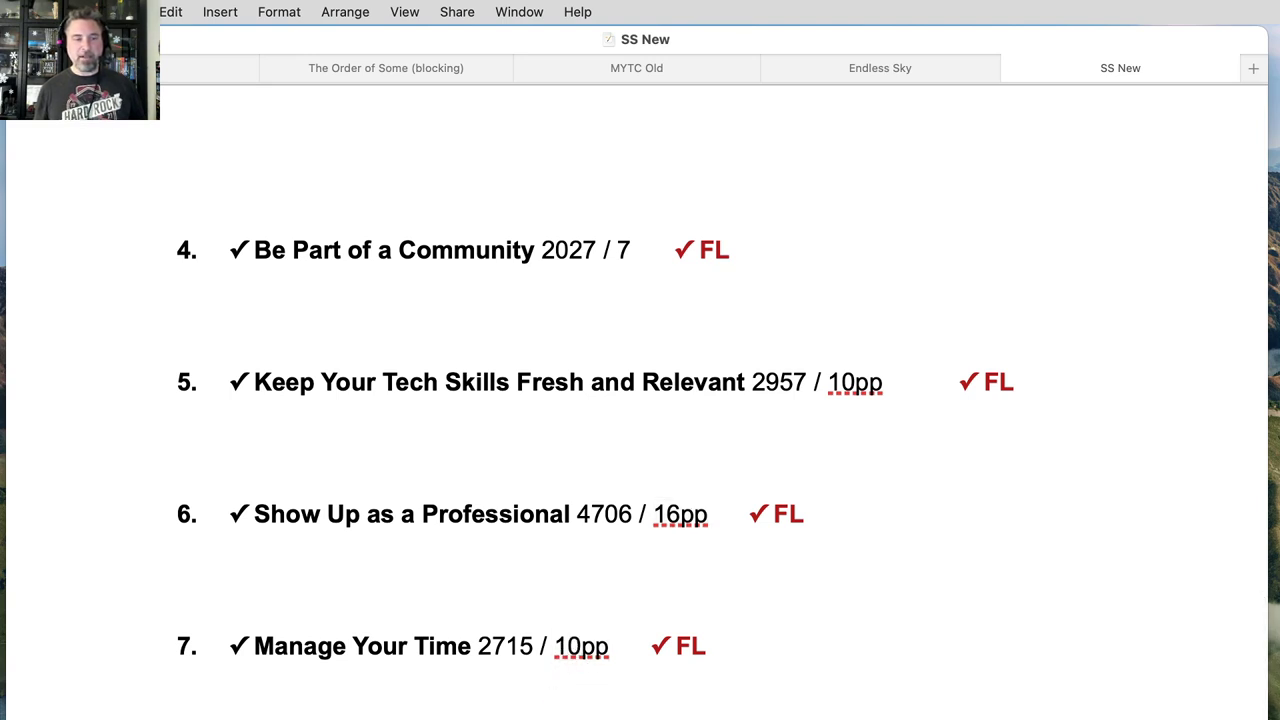
{"action": "scroll", "coordinate": [640, 400], "scroll_direction": "down", "scroll_amount": 3}
{"action": "double_click", "coordinate": [536, 639]}
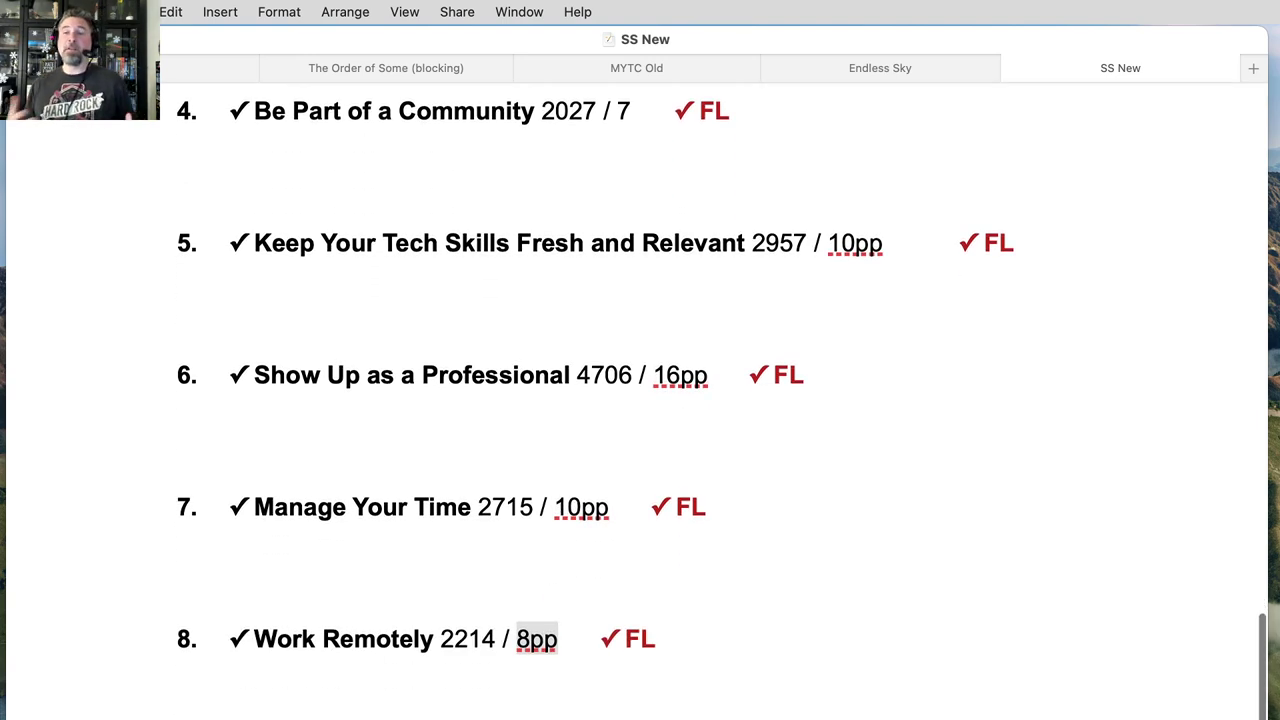
Step: Look through the new table of contents from Work on a Team to Understand How Businesses Work
{"action": "scroll", "coordinate": [640, 400], "scroll_direction": "down", "scroll_amount": 15}
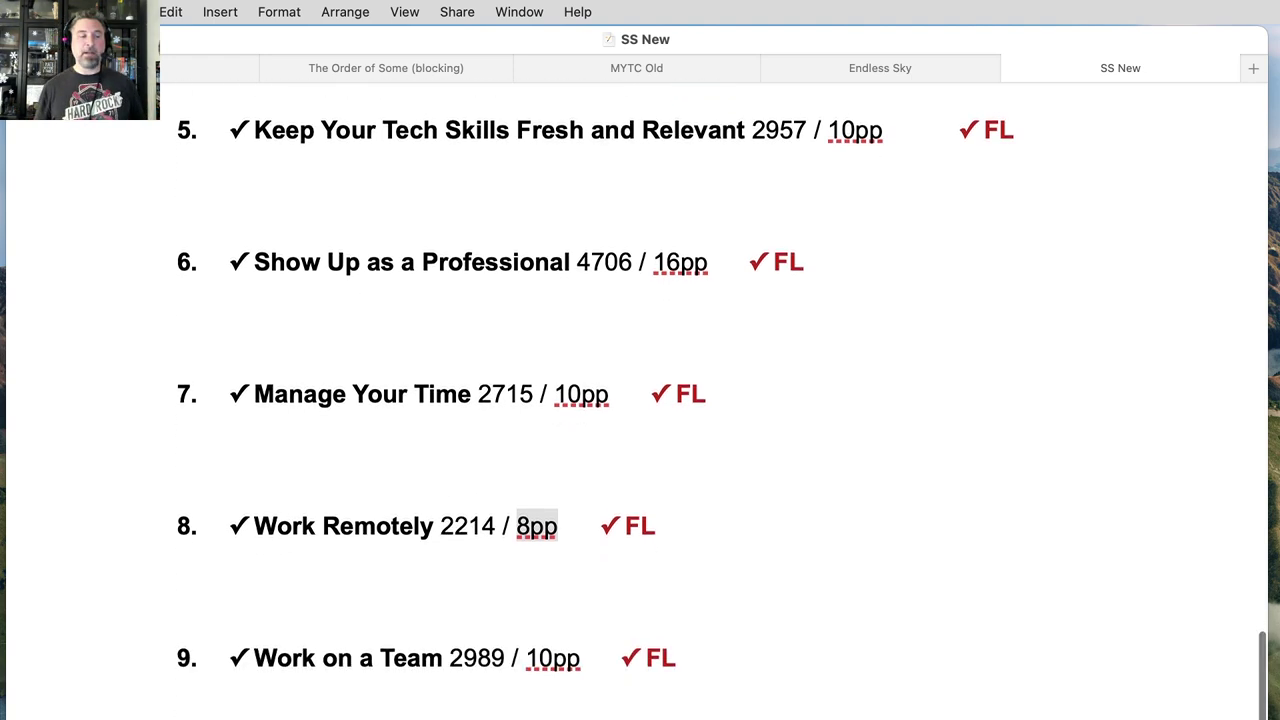
{"action": "scroll", "coordinate": [640, 400], "scroll_direction": "down", "scroll_amount": 11}
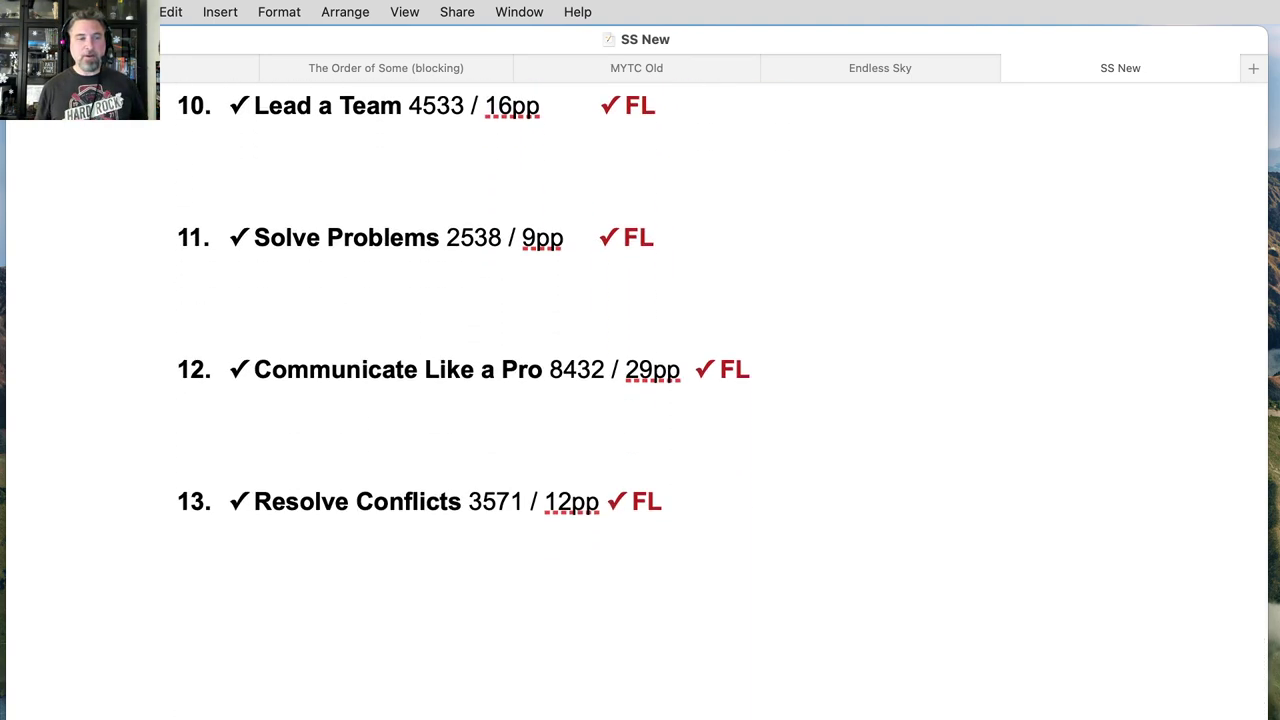
{"action": "scroll", "coordinate": [640, 400], "scroll_direction": "down", "scroll_amount": 1}
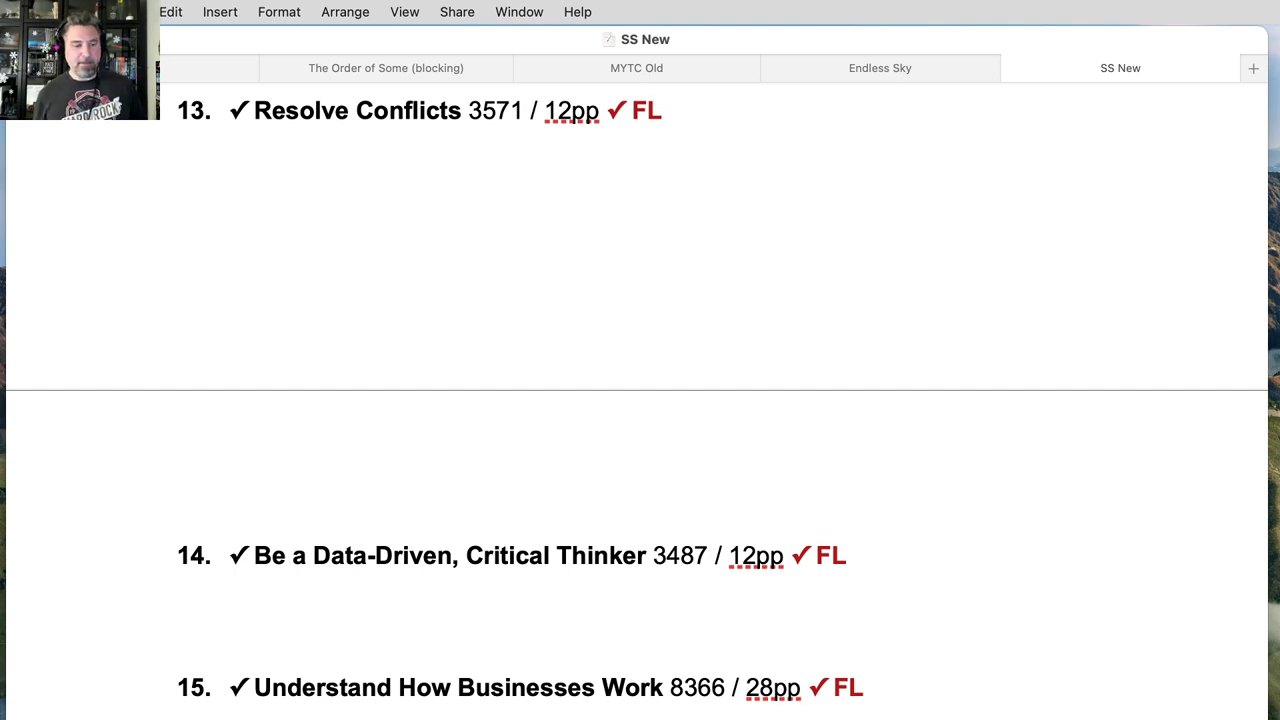
Step: Add the indented point "Where does the existing time go? Time inventory" under chapter 7, Manage Your Time
{"action": "scroll", "coordinate": [714, 677], "scroll_direction": "up", "scroll_amount": 15}
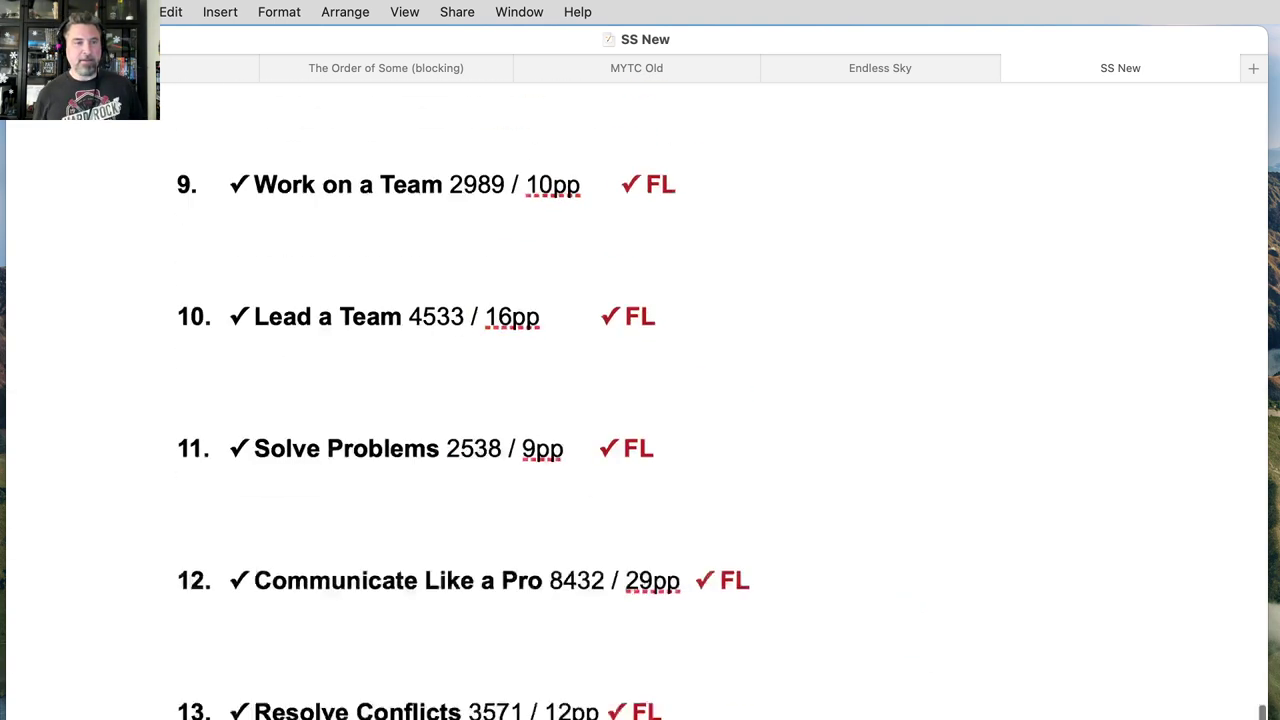
{"action": "scroll", "coordinate": [700, 470], "scroll_direction": "up", "scroll_amount": 1}
{"action": "left_click", "coordinate": [688, 454]}
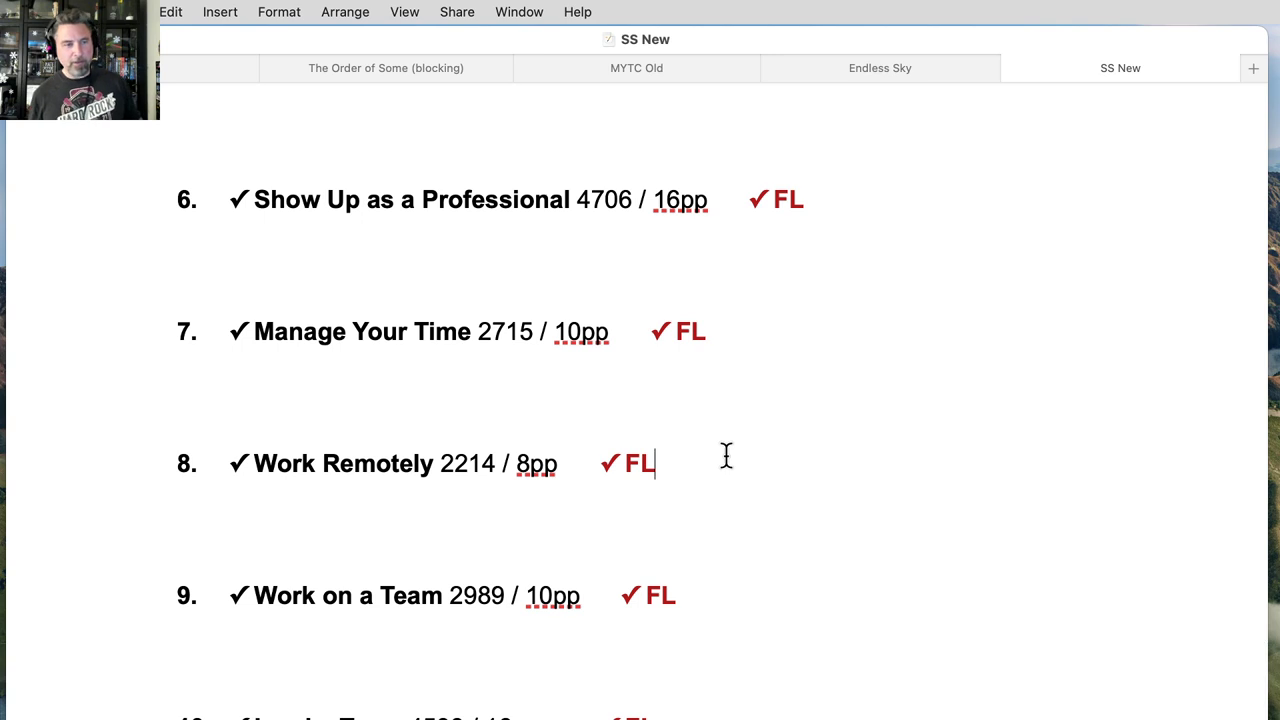
{"action": "scroll", "coordinate": [726, 455], "scroll_direction": "up", "scroll_amount": 5}
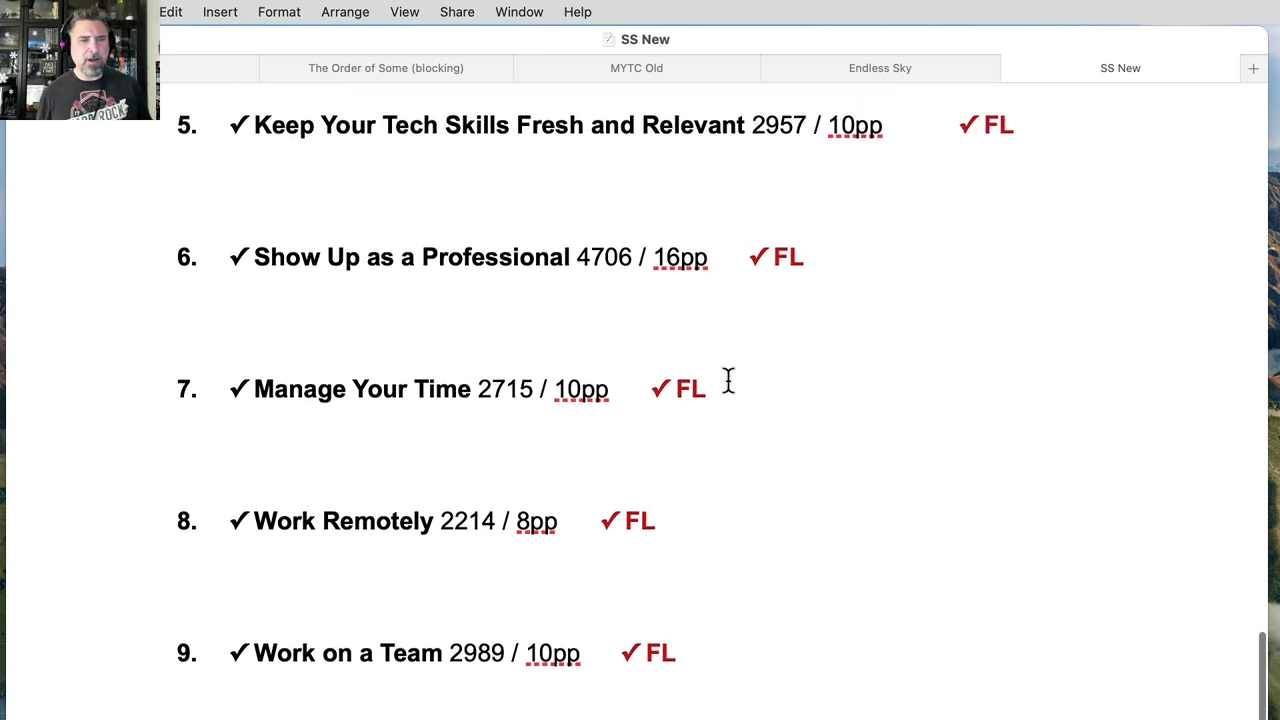
{"action": "scroll", "coordinate": [728, 380], "scroll_direction": "up", "scroll_amount": 9}
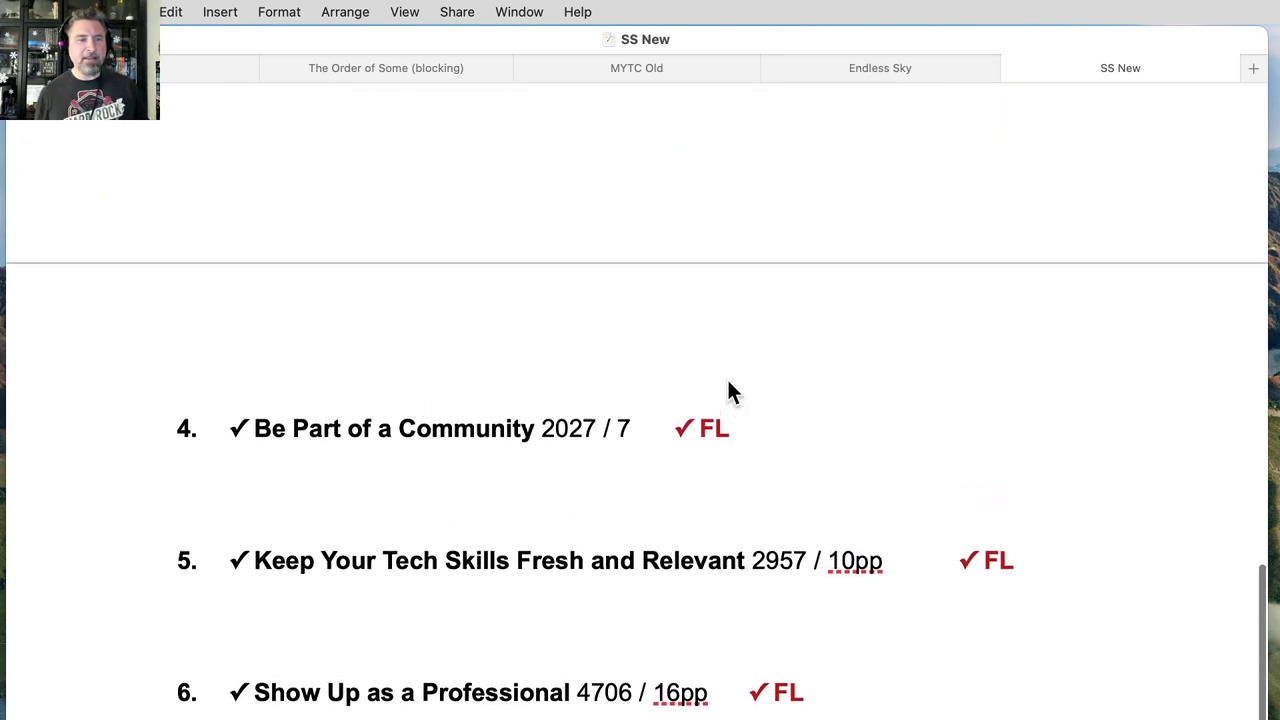
{"action": "scroll", "coordinate": [728, 385], "scroll_direction": "down", "scroll_amount": 10}
{"action": "left_click", "coordinate": [728, 460]}
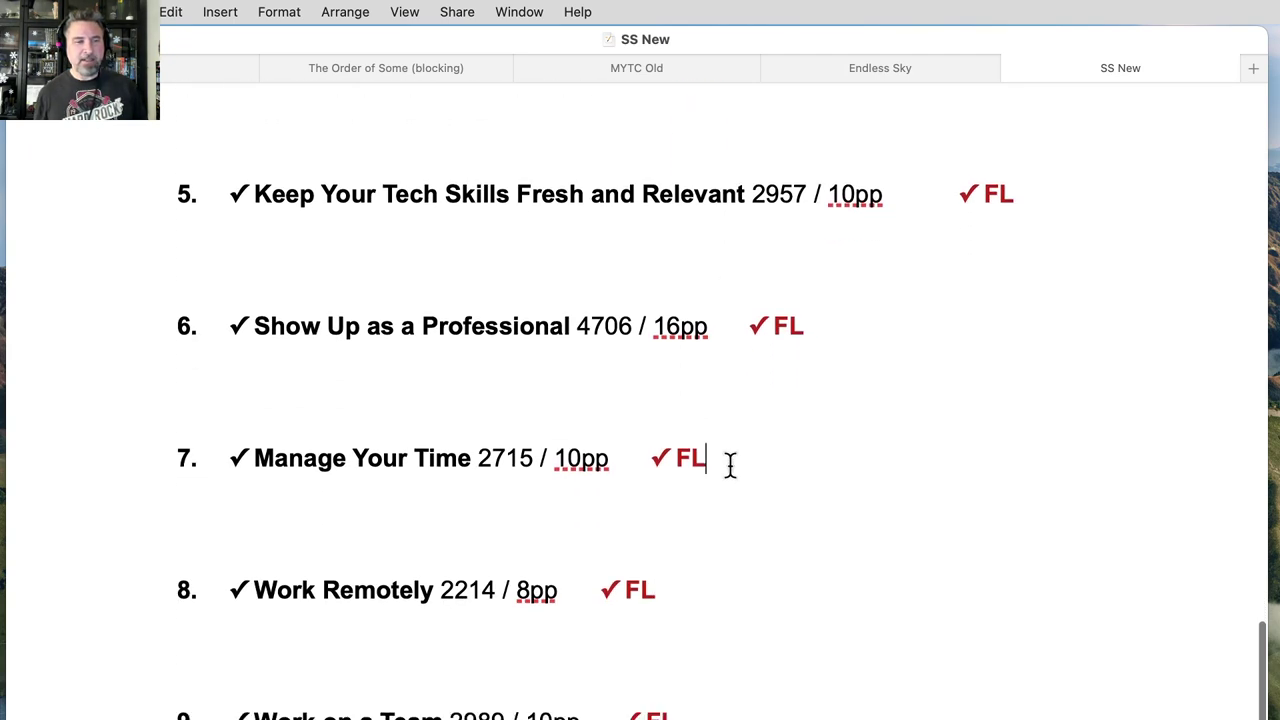
{"action": "key", "text": "Return"}
{"action": "key", "text": "Tab"}
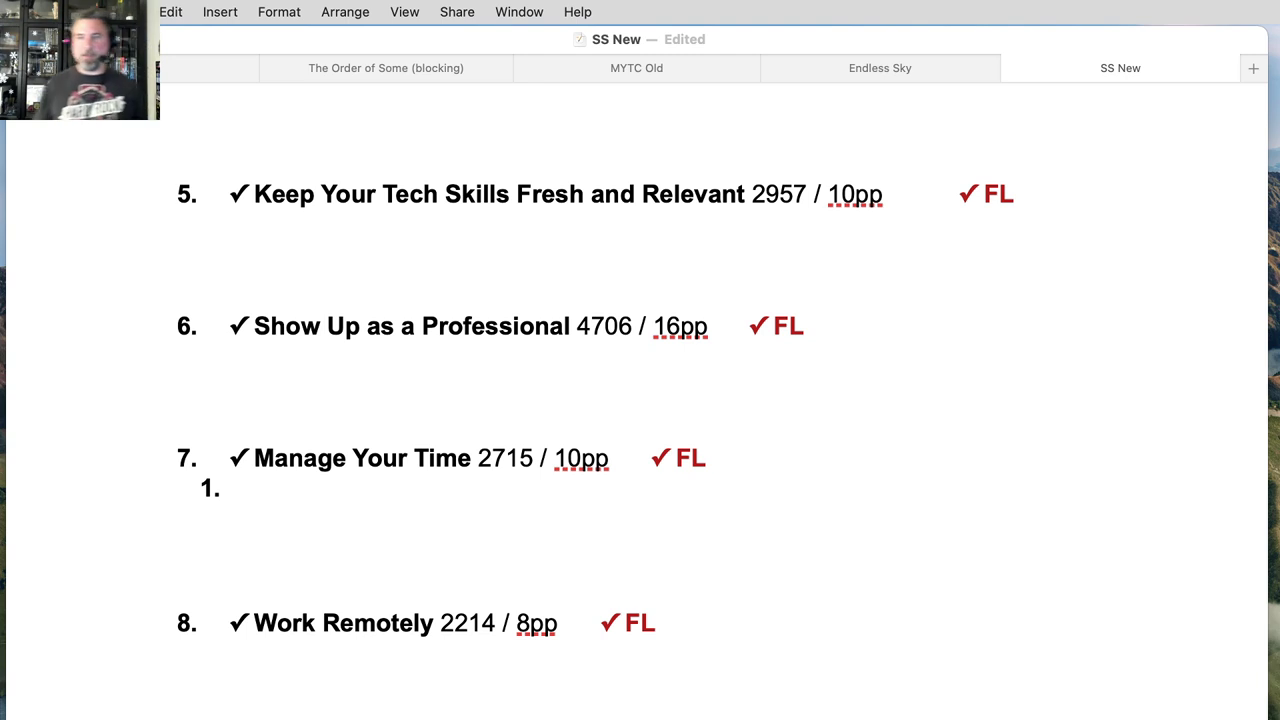
{"action": "type", "text": "Wheer"}
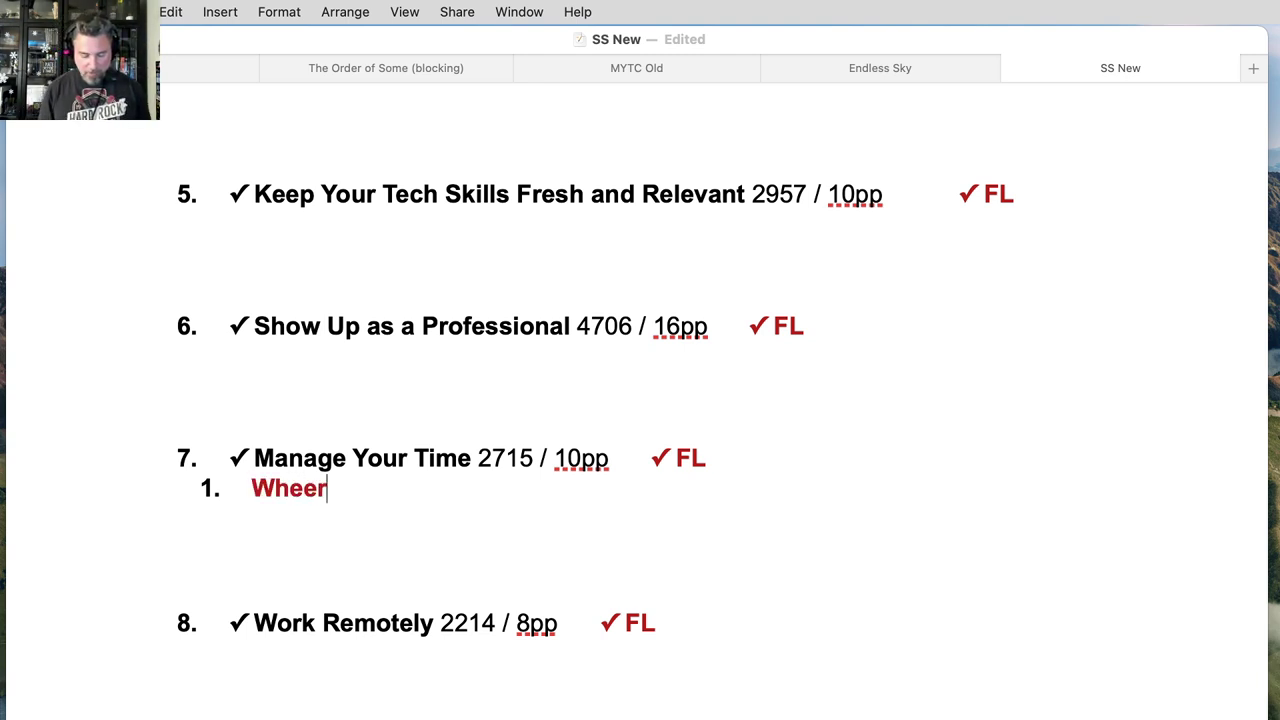
{"action": "key", "text": "BackSpace"}
{"action": "key", "text": "BackSpace"}
{"action": "type", "text": "re does t"}
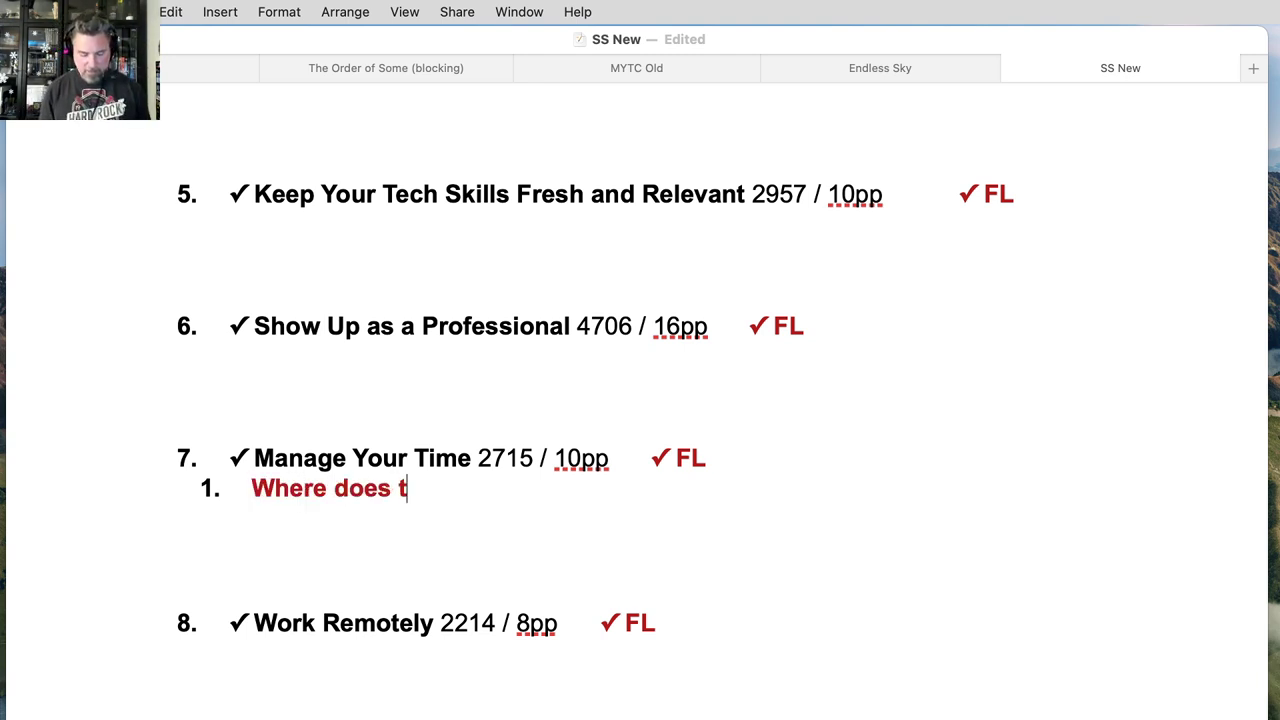
{"action": "type", "text": "he existing time go"}
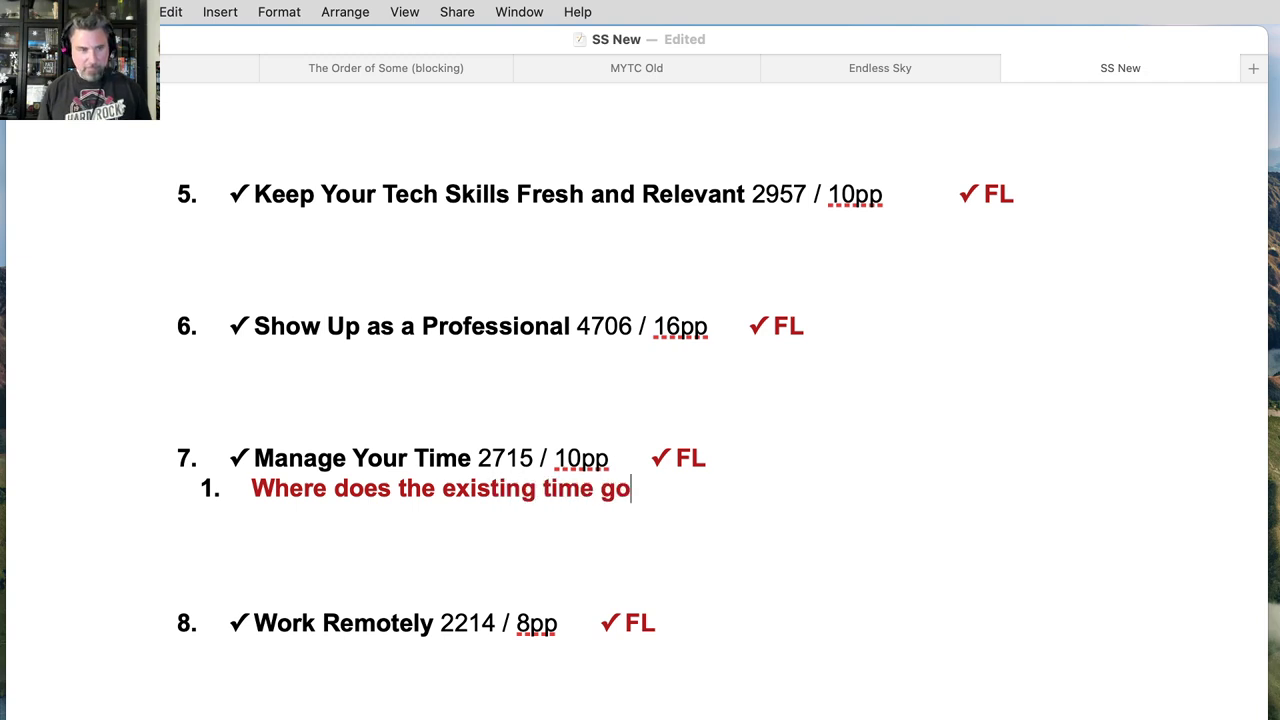
{"action": "type", "text": "? "}
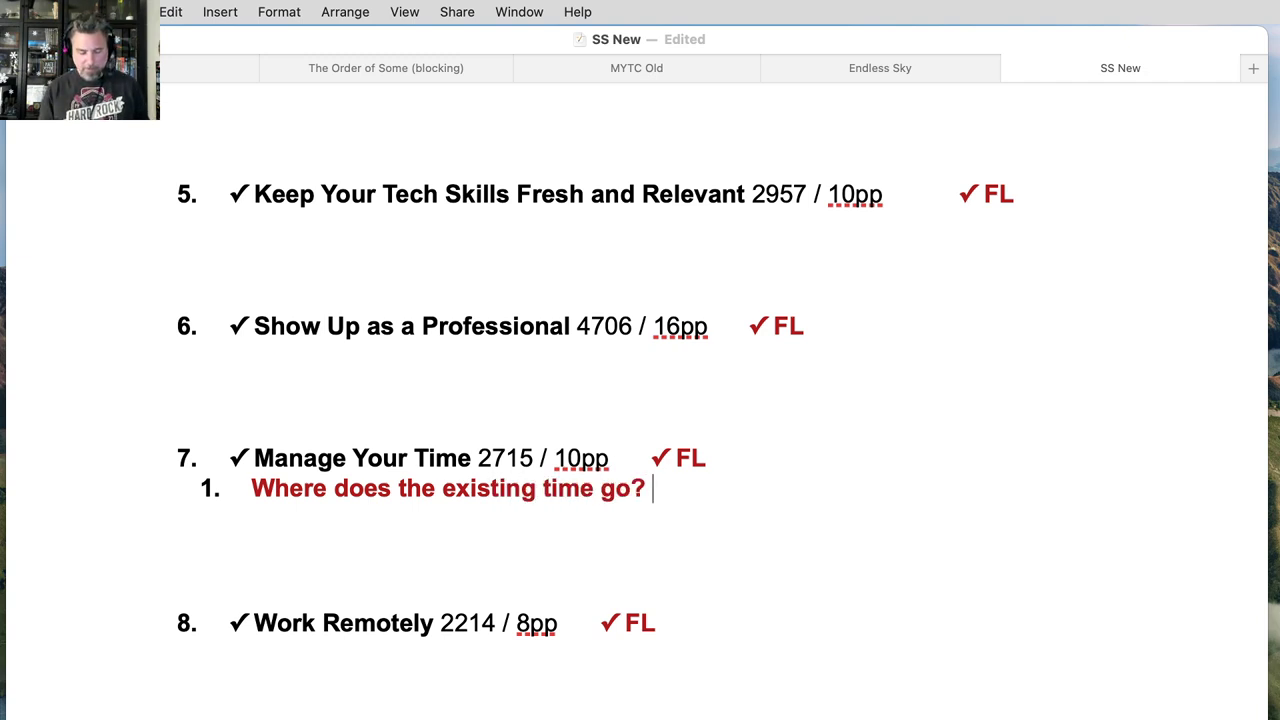
{"action": "type", "text": "Time inventory"}
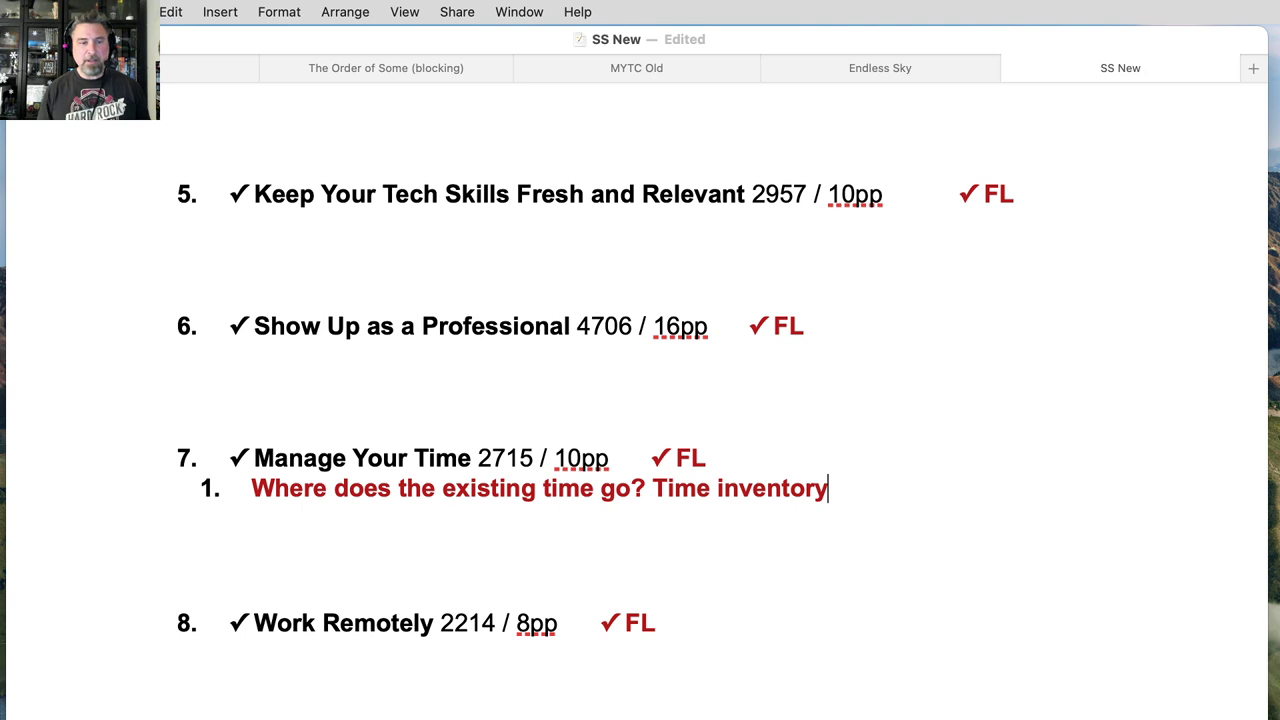
Step: Add two more points under Manage Your Time: "Triage how I spend my time" and "Scheduling my time to keep myself on track"
{"action": "key", "text": "Return"}
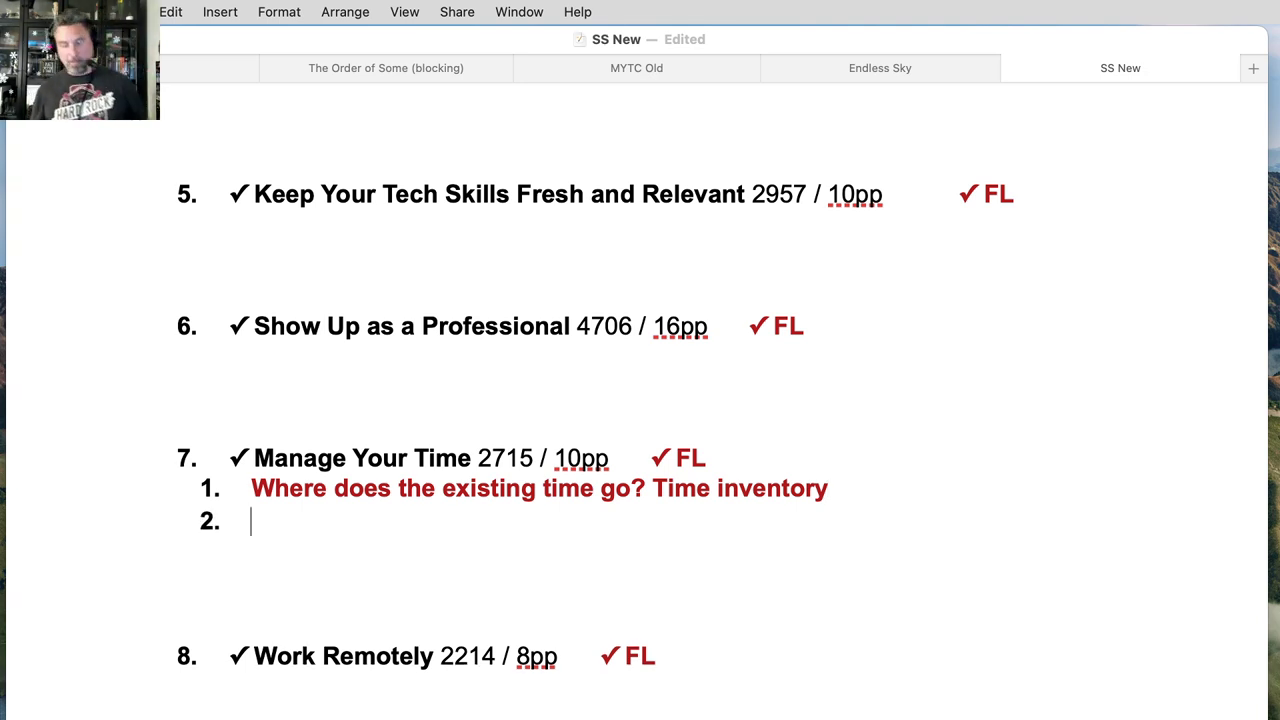
{"action": "type", "text": "Triage h"}
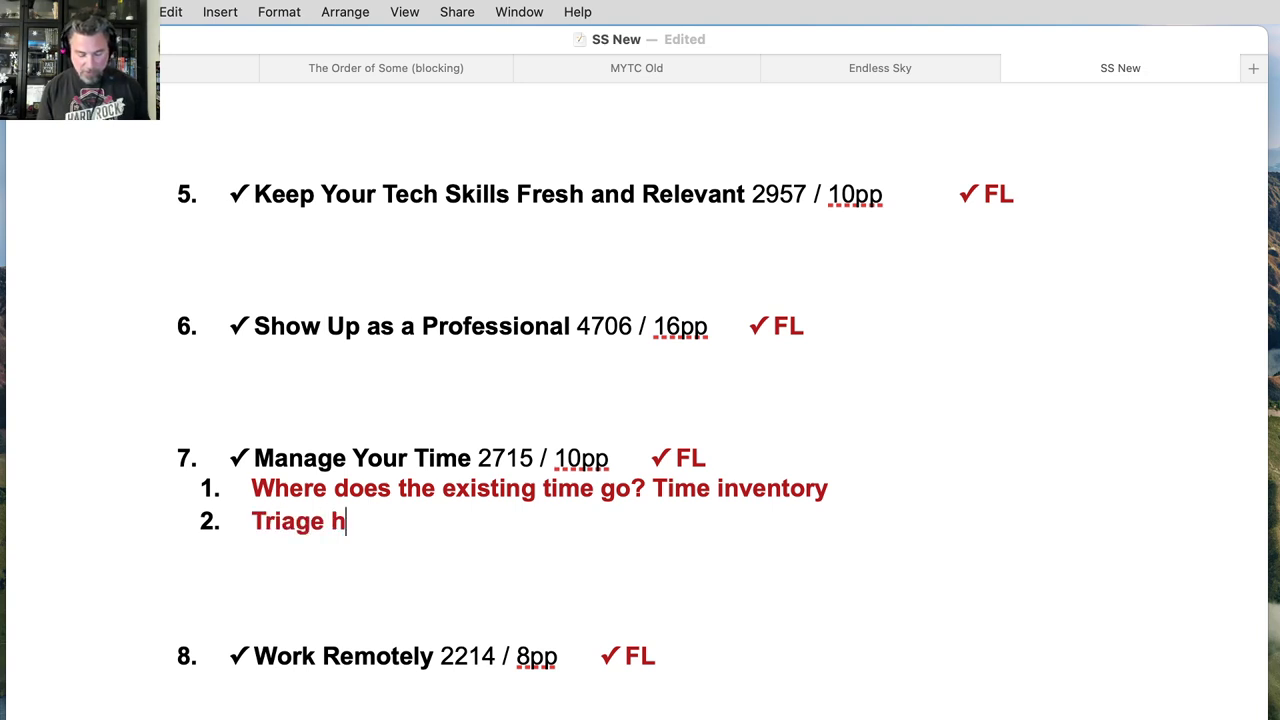
{"action": "type", "text": "ow I spend my time"}
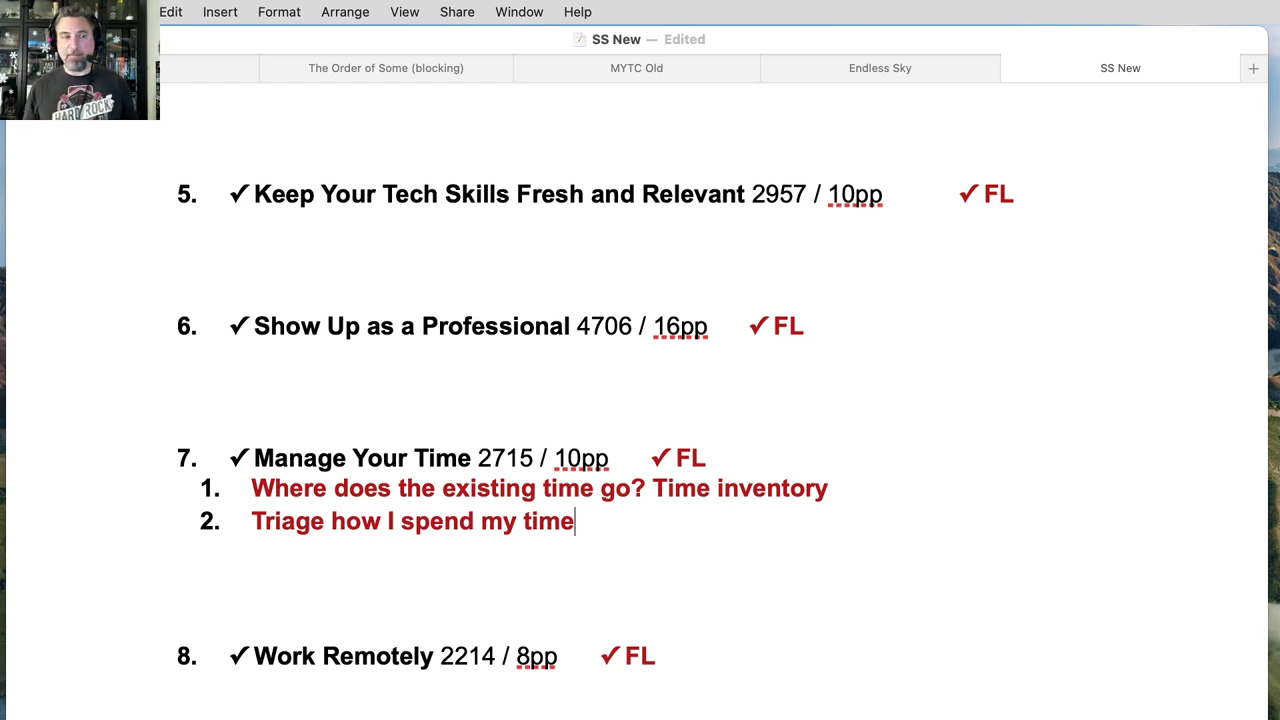
{"action": "key", "text": "Return"}
{"action": "type", "text": "Scheduling my time to keep myself on track"}
Step: Nest the items "Pomodoro" and "Couple others" under the point about scheduling time
{"action": "key", "text": "Return"}
{"action": "key", "text": "Tab"}
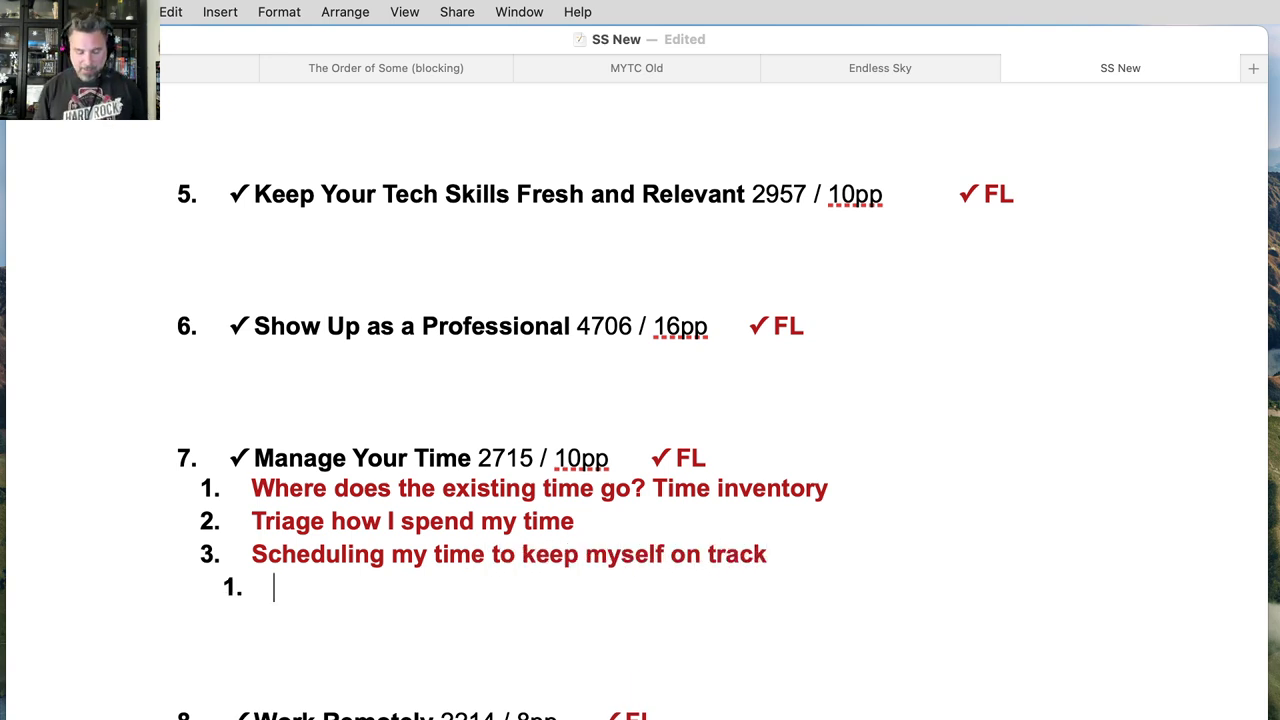
{"action": "type", "text": "Pomodoro"}
{"action": "key", "text": "Return"}
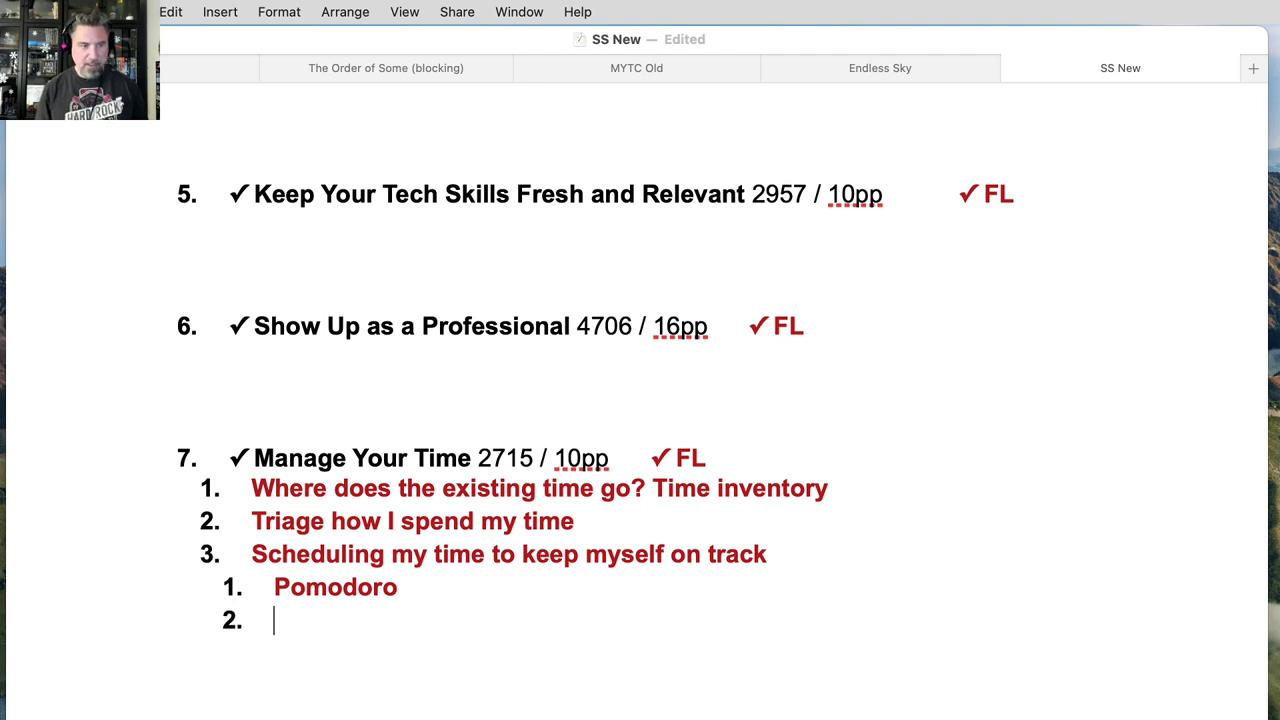
{"action": "type", "text": "Coule other"}
{"action": "key", "text": "BackSpace"}
{"action": "key", "text": "BackSpace"}
{"action": "key", "text": "BackSpace"}
{"action": "key", "text": "BackSpace"}
{"action": "key", "text": "BackSpace"}
{"action": "key", "text": "BackSpace"}
{"action": "key", "text": "BackSpace"}
{"action": "key", "text": "BackSpace"}
{"action": "type", "text": "pl"}
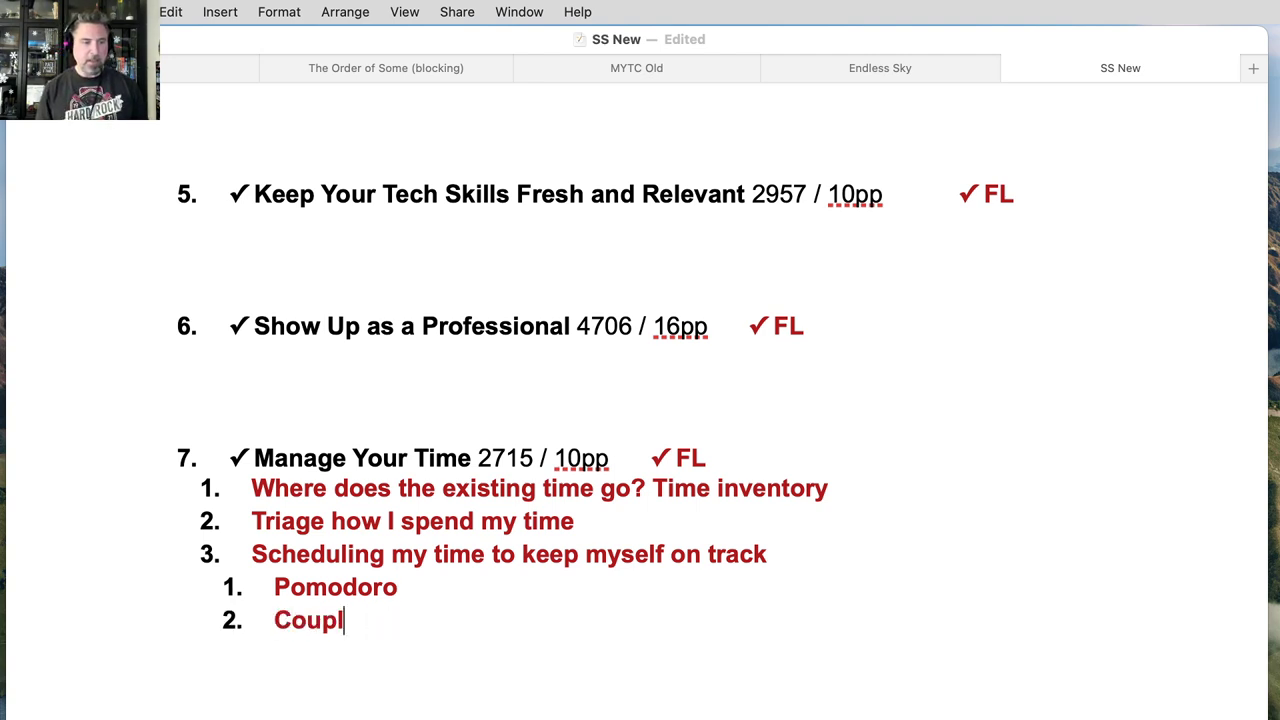
{"action": "type", "text": "e others"}
Step: Add "Revisiting your schedule" as the fourth point of Manage Your Time, and highlight the chapter's page count
{"action": "key", "text": "Return"}
{"action": "key", "text": "shift+Tab"}
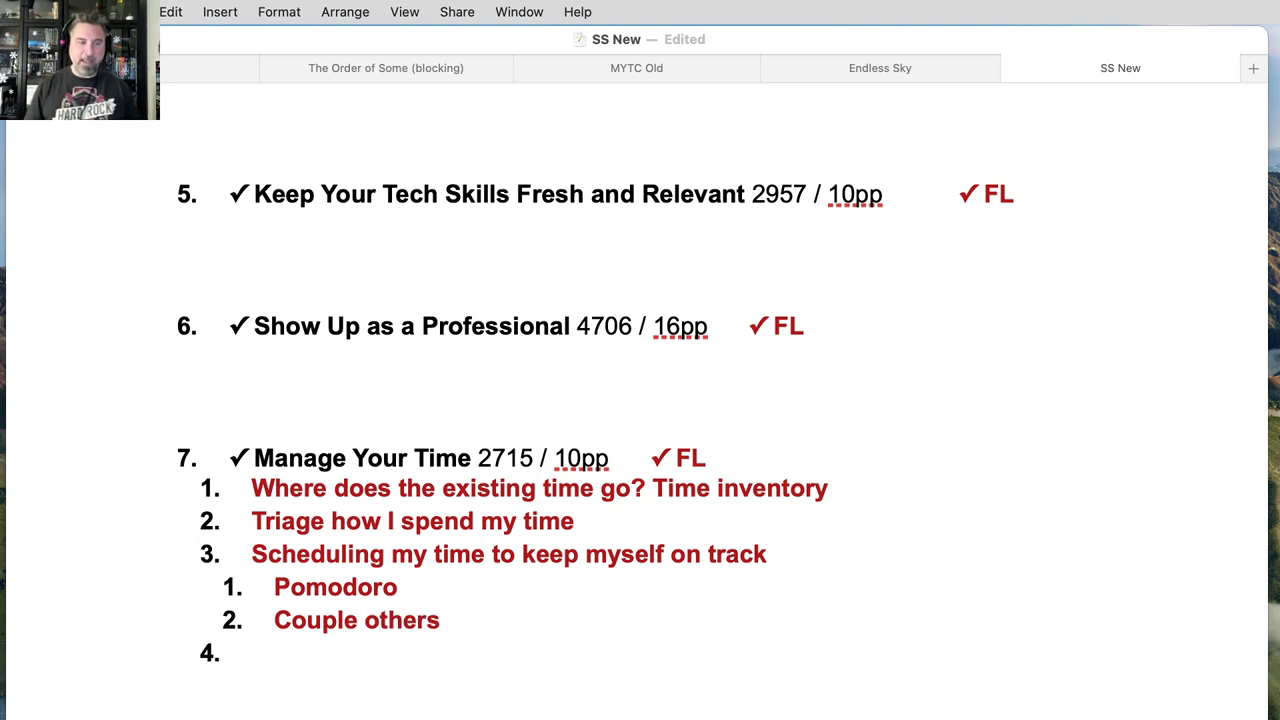
{"action": "type", "text": "Revisiting "}
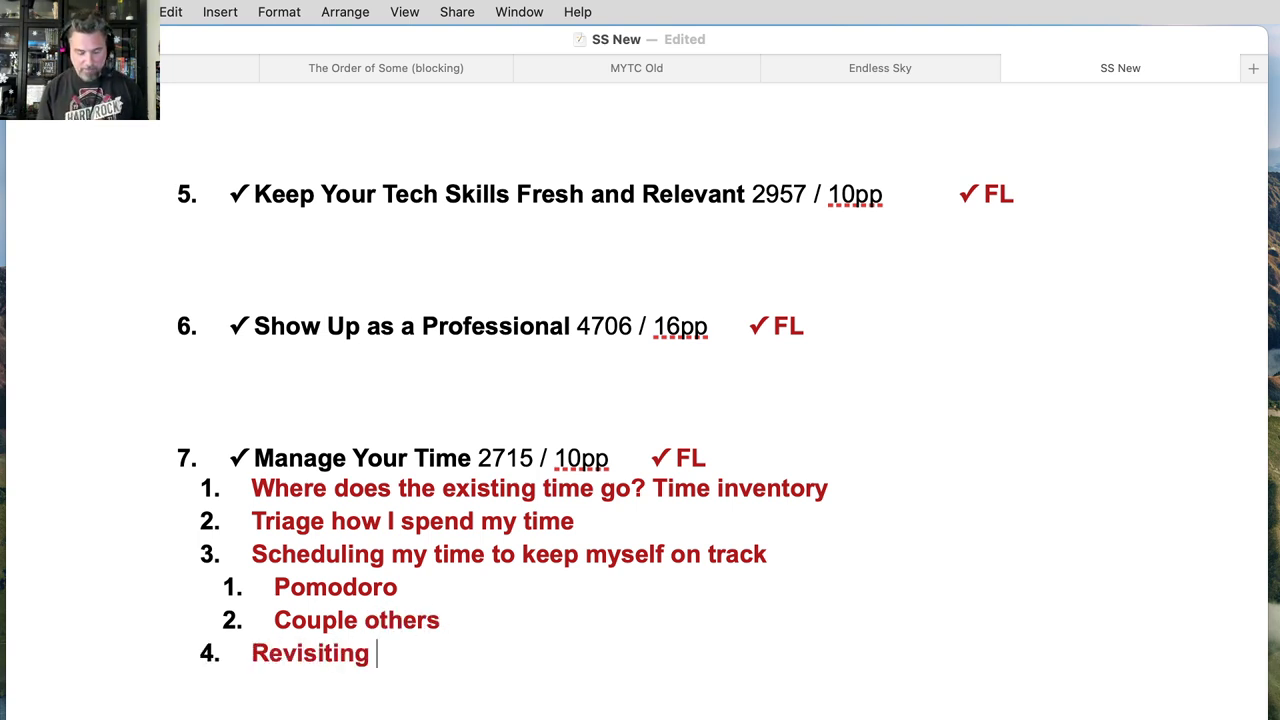
{"action": "type", "text": "your schedule"}
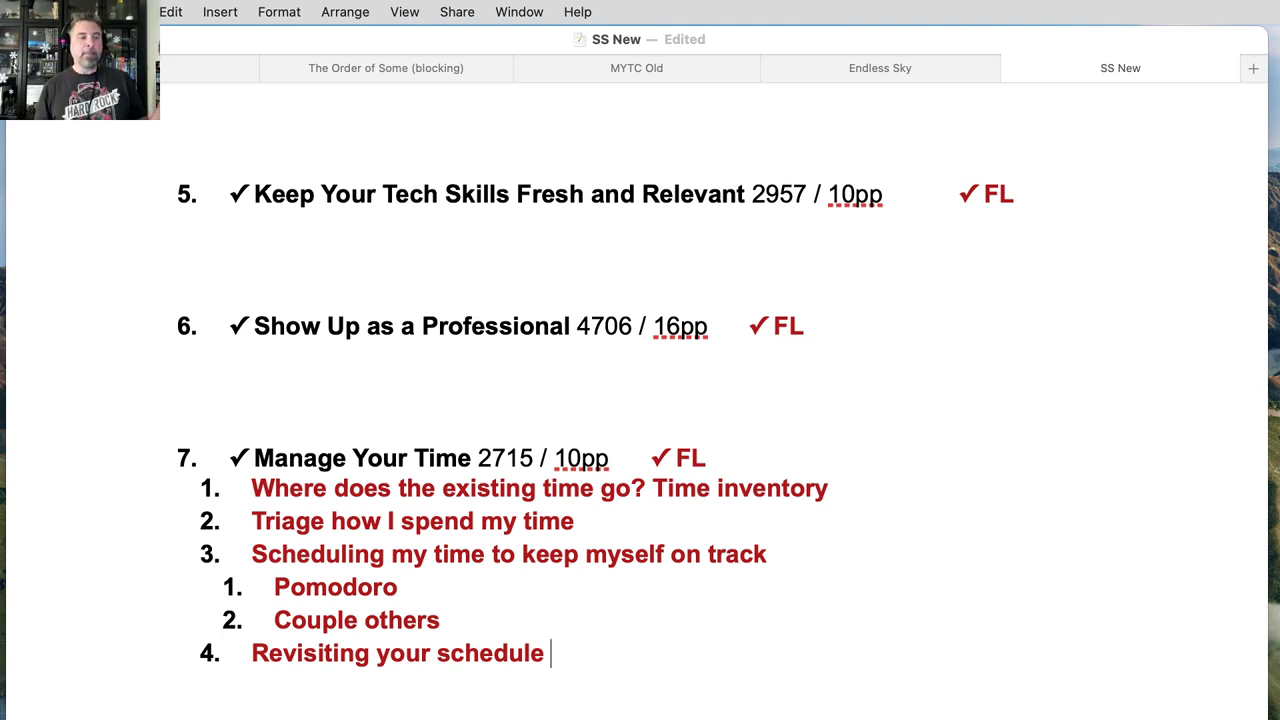
{"action": "double_click", "coordinate": [568, 457]}
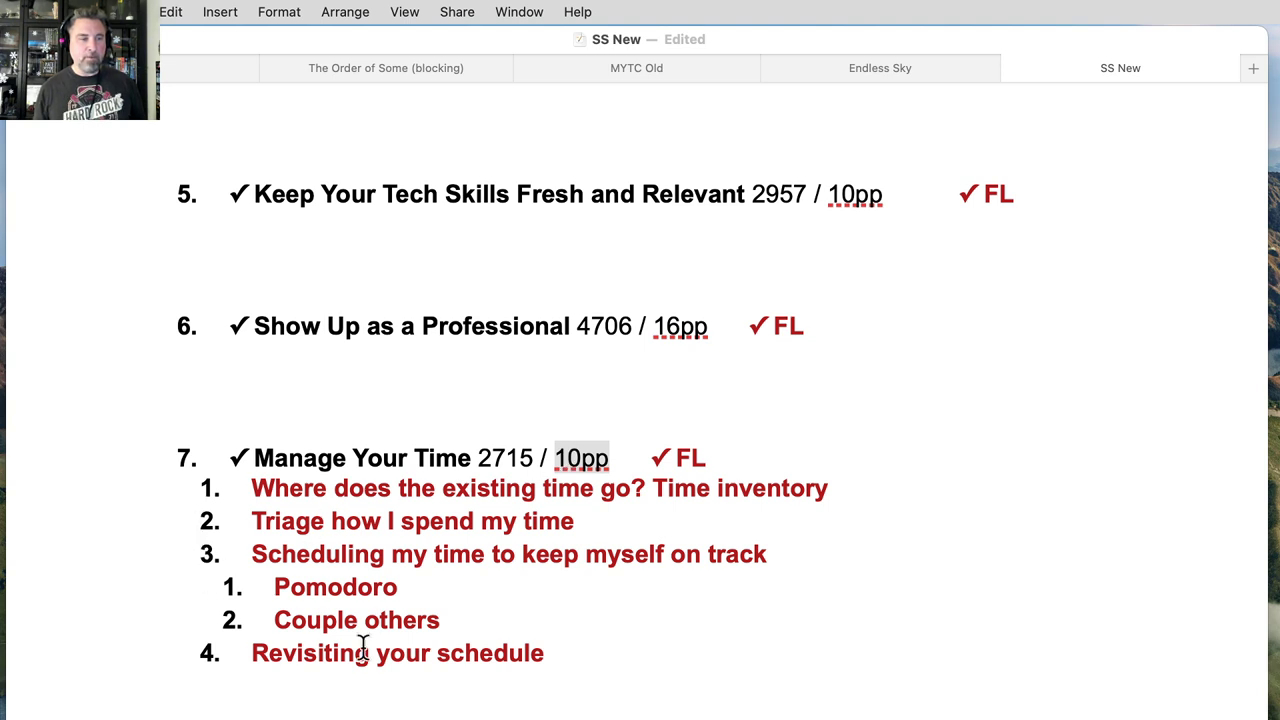
{"action": "left_click", "coordinate": [701, 638]}
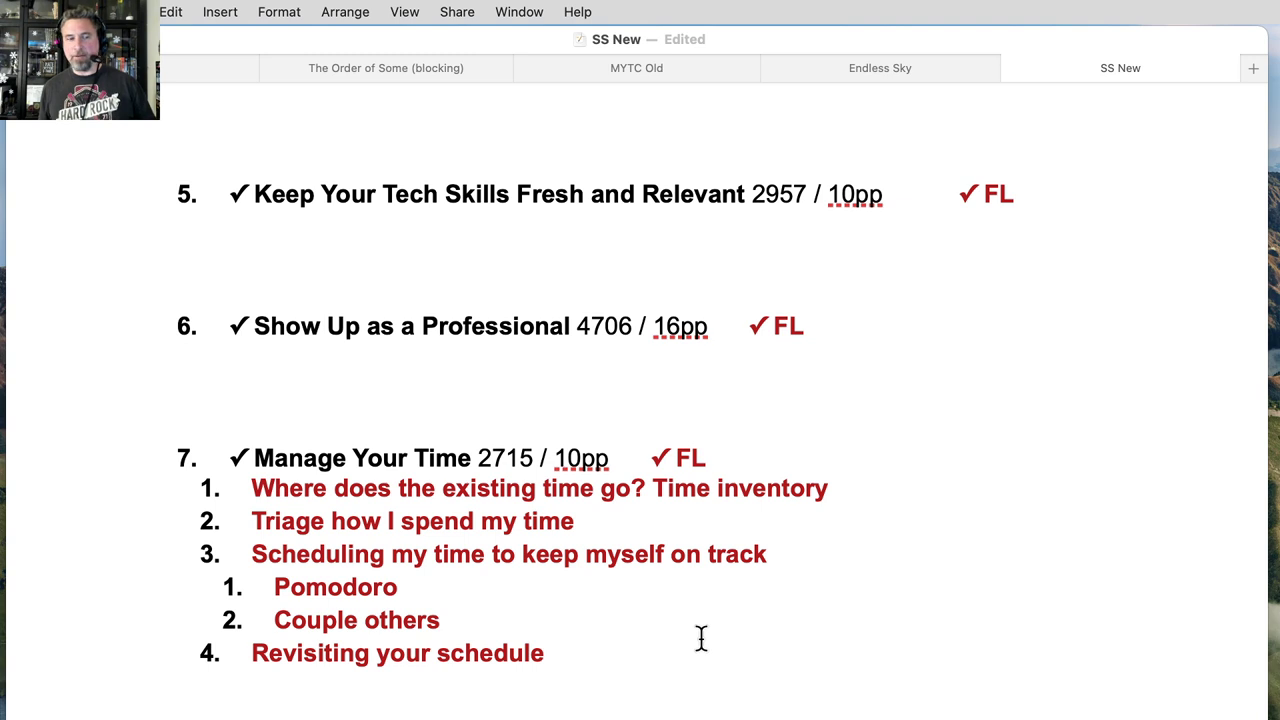
Step: Nest the items "Timelfip - talk about that" and "Some other techniques" under the time inventory point
{"action": "left_click", "coordinate": [853, 480]}
{"action": "key", "text": "Return"}
{"action": "key", "text": "Tab"}
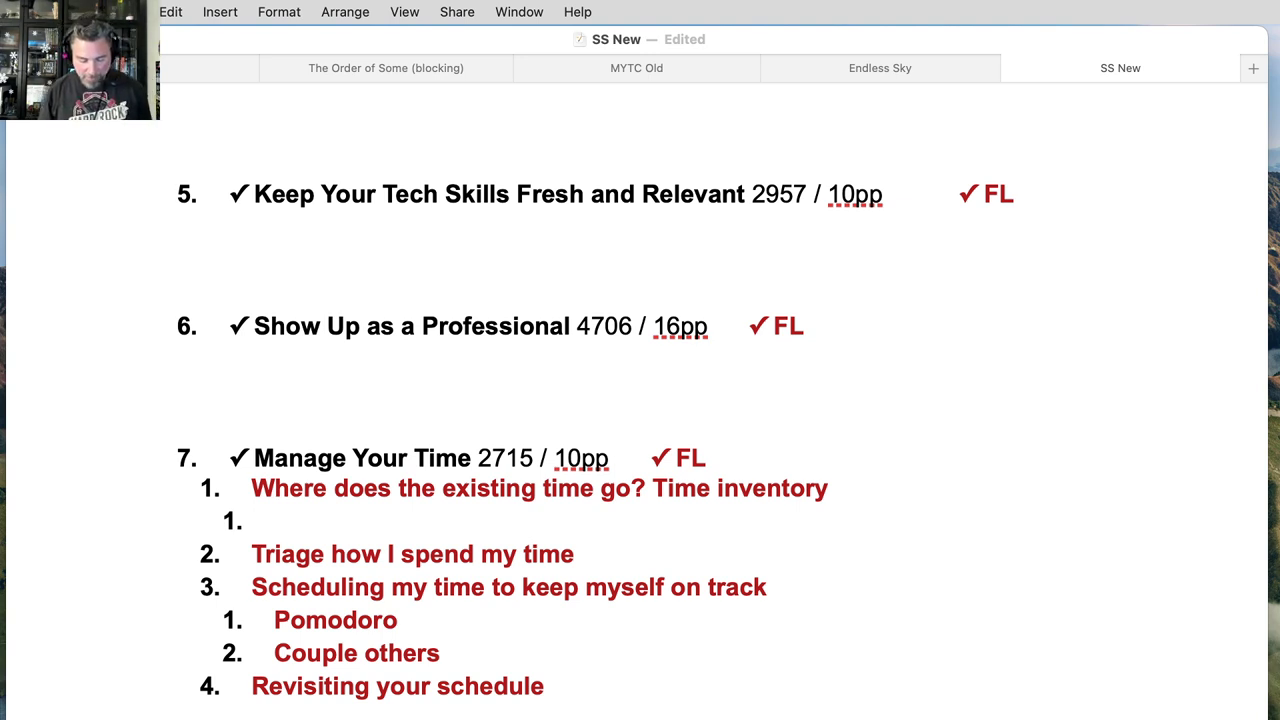
{"action": "type", "text": "Timelfip"}
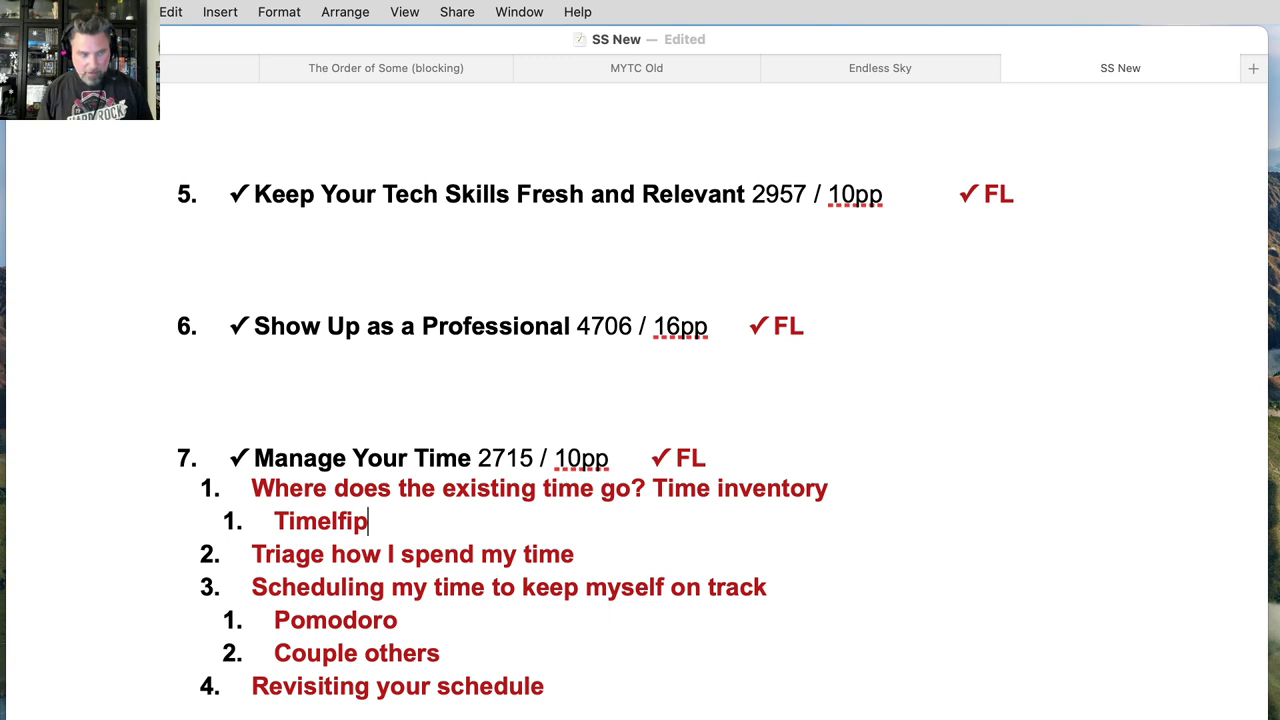
{"action": "type", "text": " - talk about that"}
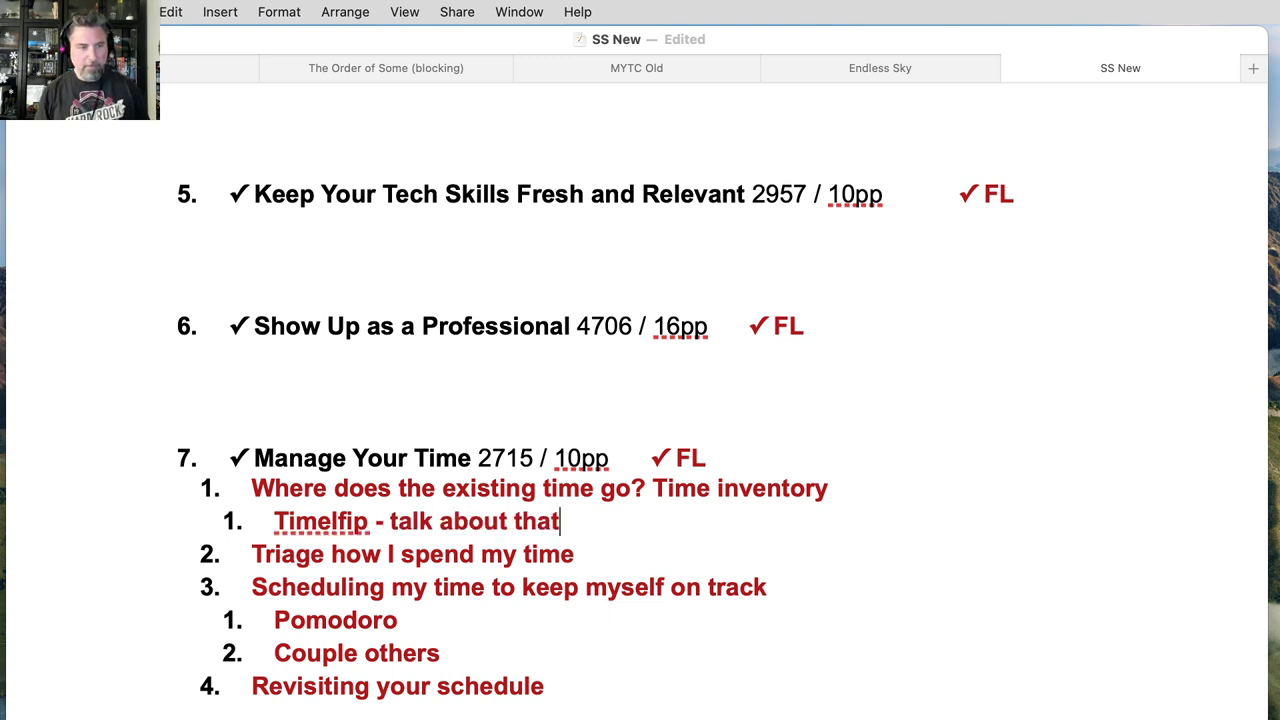
{"action": "key", "text": "Return"}
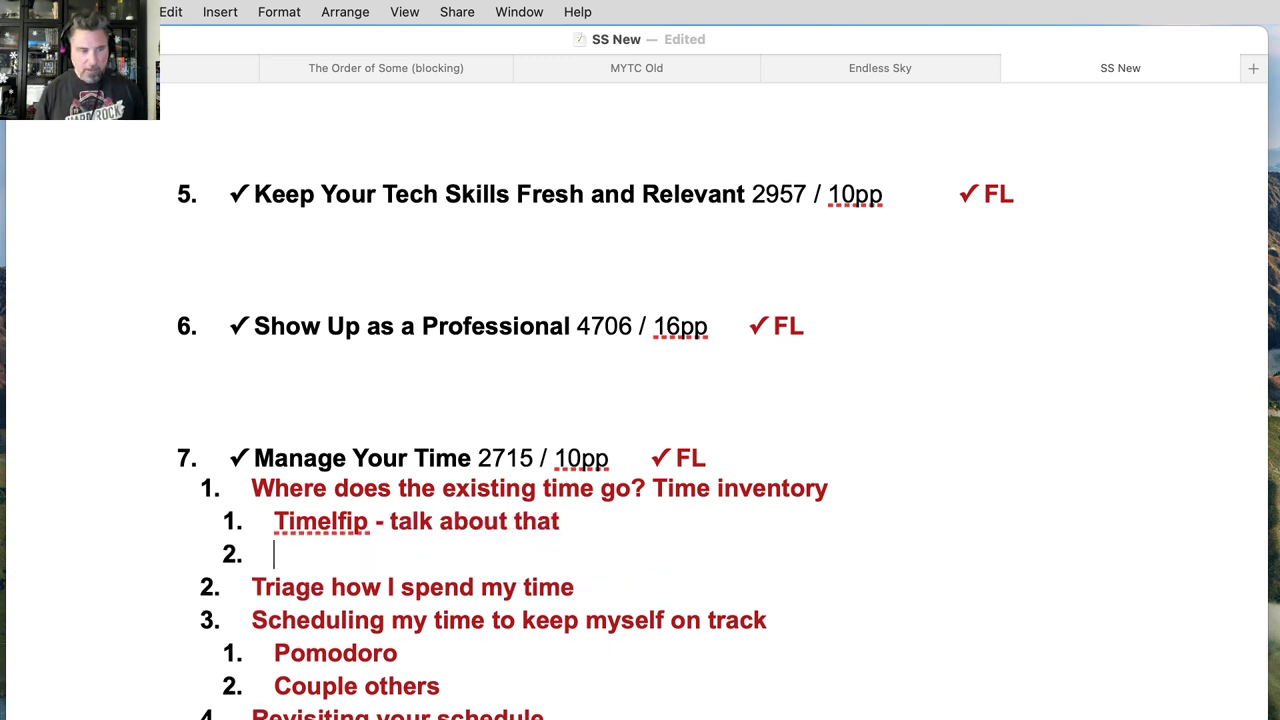
{"action": "type", "text": "Some other techniques"}
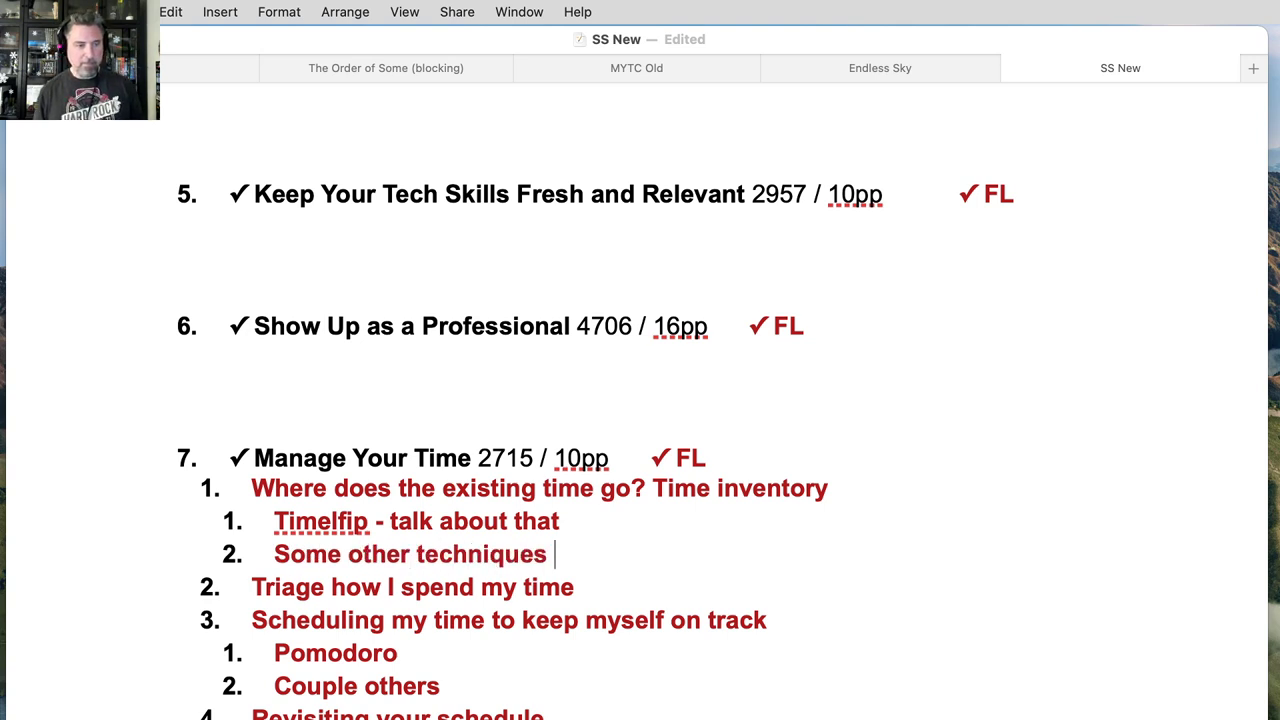
Step: Add a third nested item under time inventory: "Reality is real - you're gonna waste, YouTube, Facebook, it's all about limits, is about moderation"
{"action": "key", "text": "Return"}
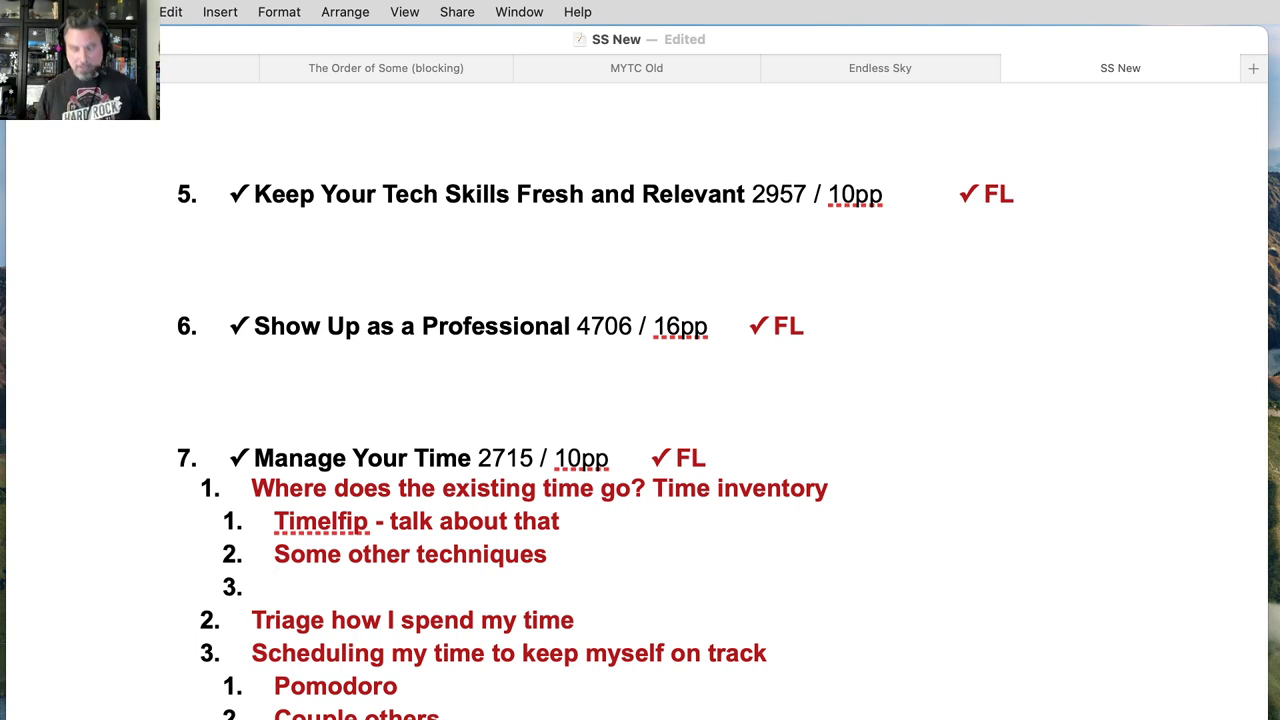
{"action": "type", "text": "Reality is r"}
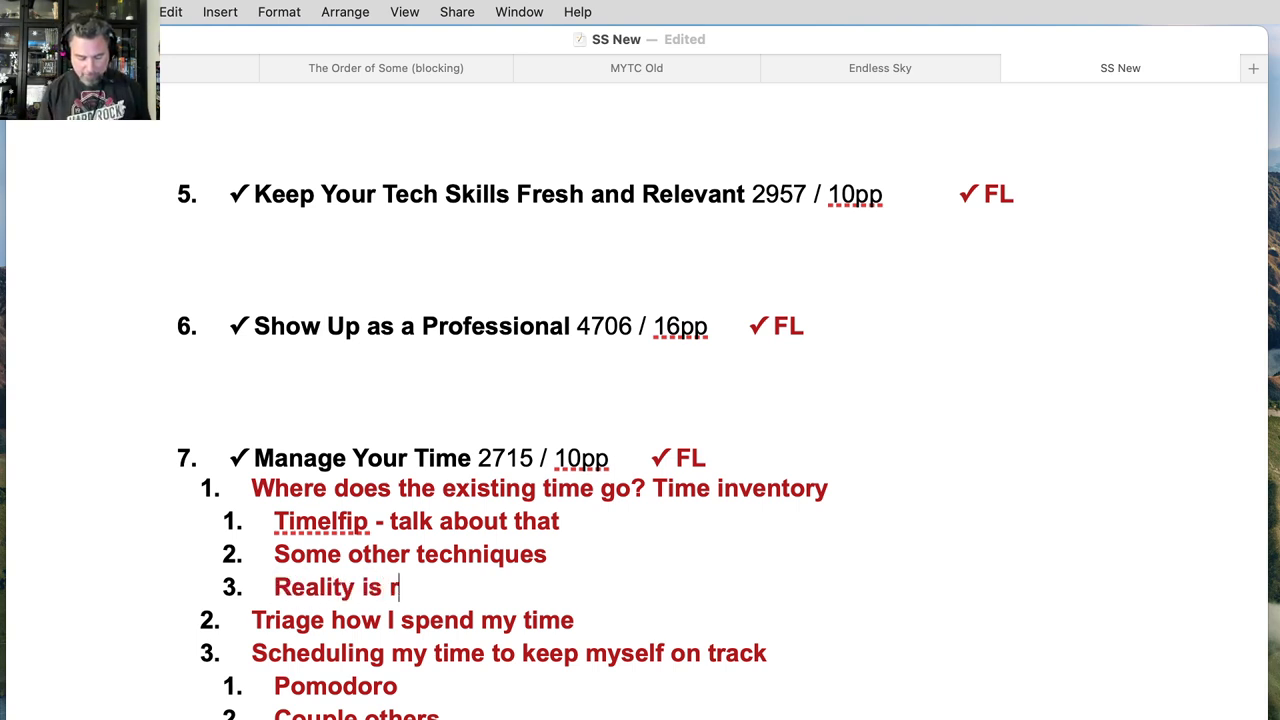
{"action": "type", "text": "eal - you're gonna waste, YouTube, Facebook, it’s all about limits, a"}
{"action": "key", "text": "BackSpace"}
{"action": "type", "text": "is about moderation"}
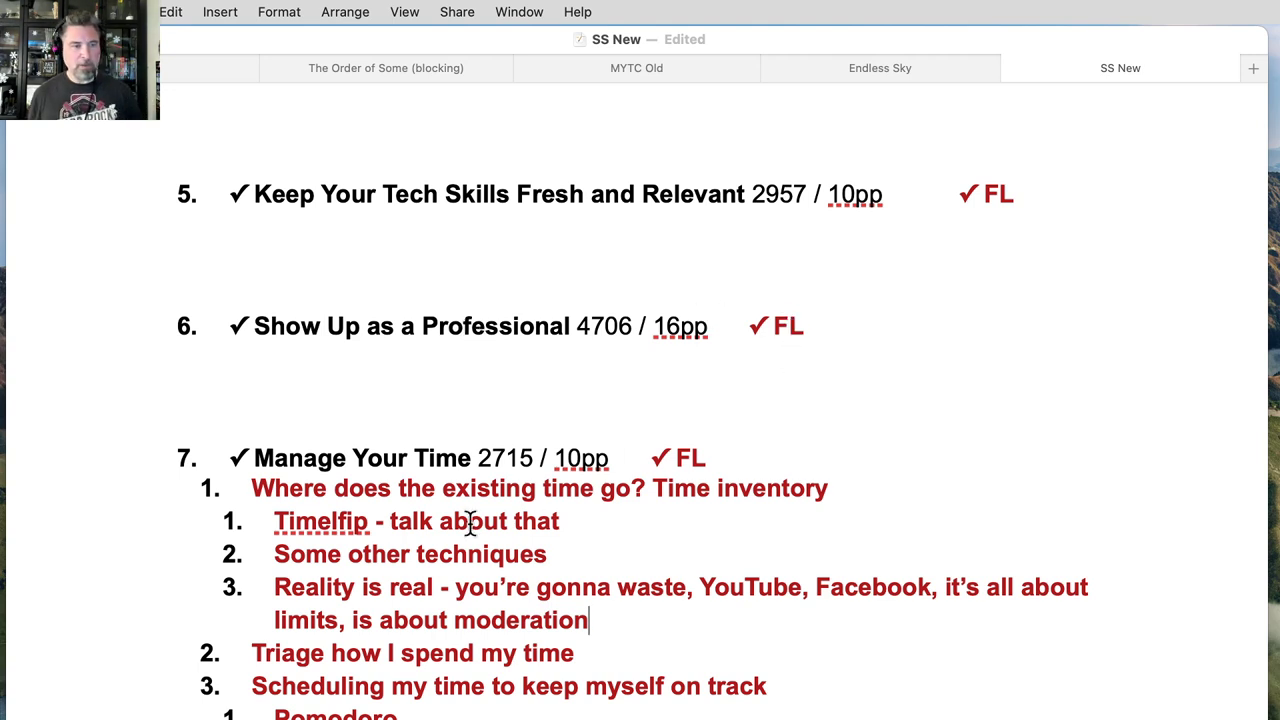
{"action": "left_click", "coordinate": [280, 521]}
{"action": "left_click", "coordinate": [557, 521]}
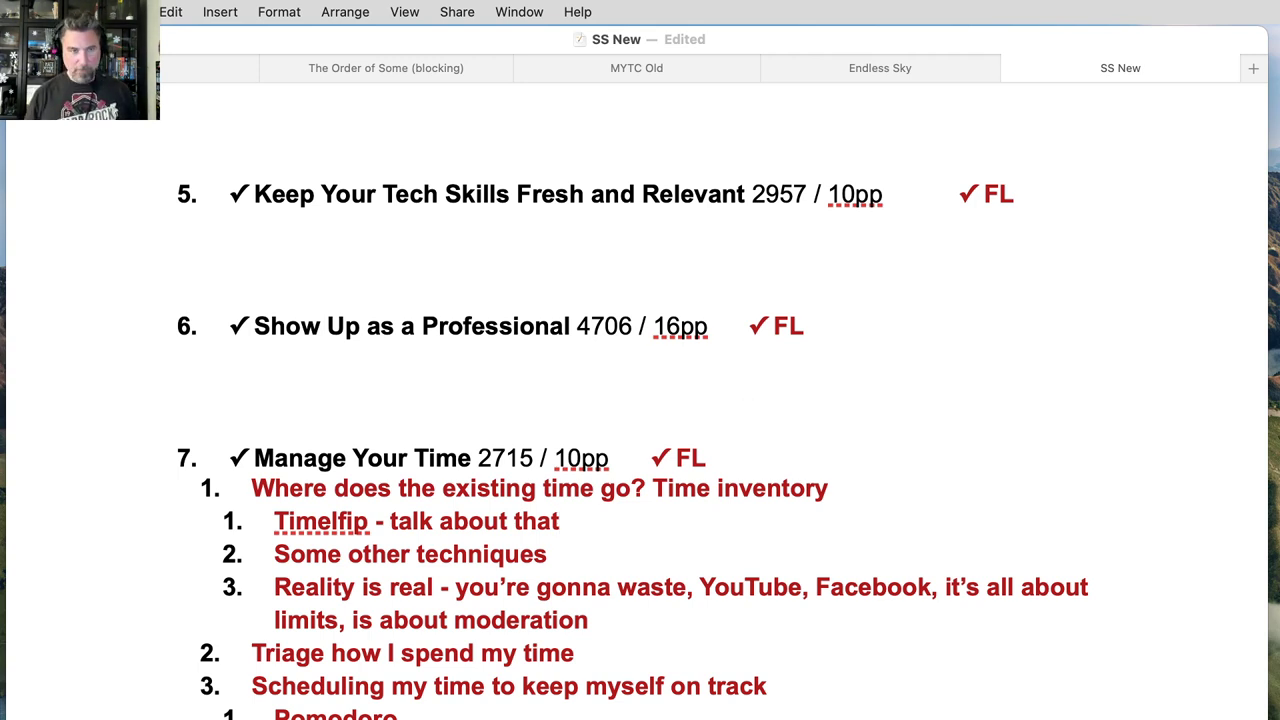
Step: Create a new document from the Blank template
{"action": "key", "text": "super+n"}
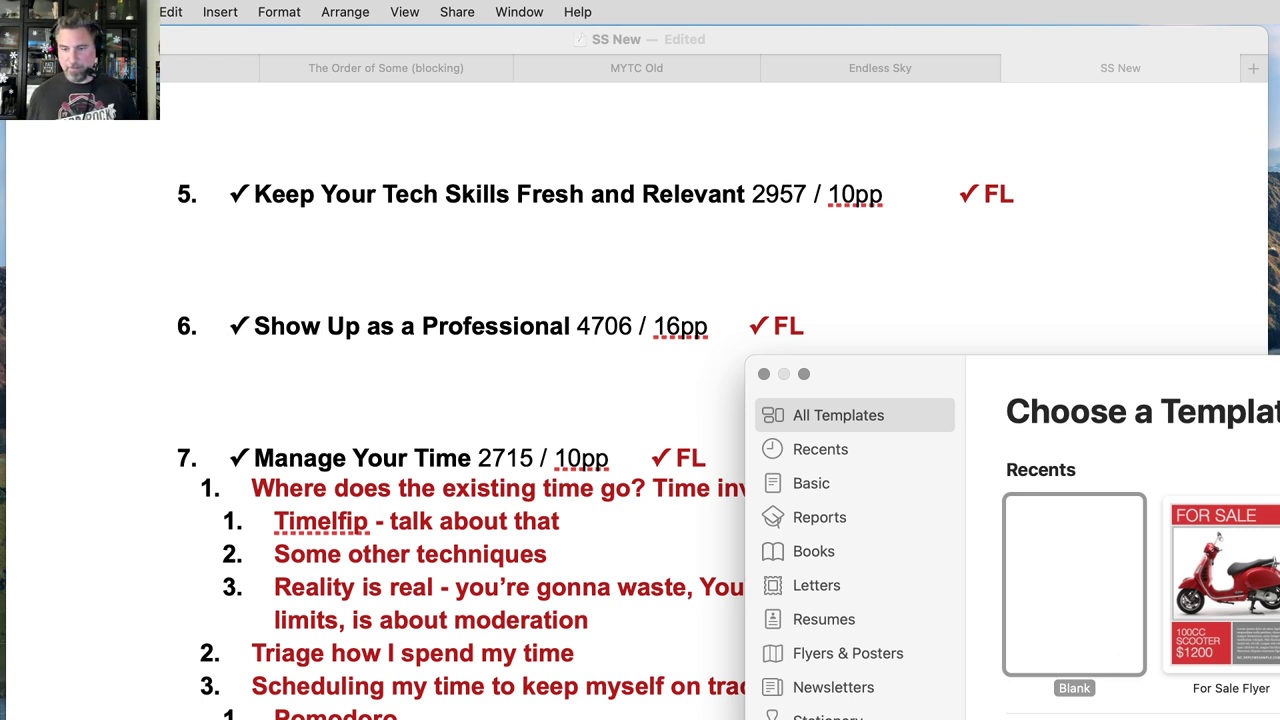
{"action": "key", "text": "Return"}
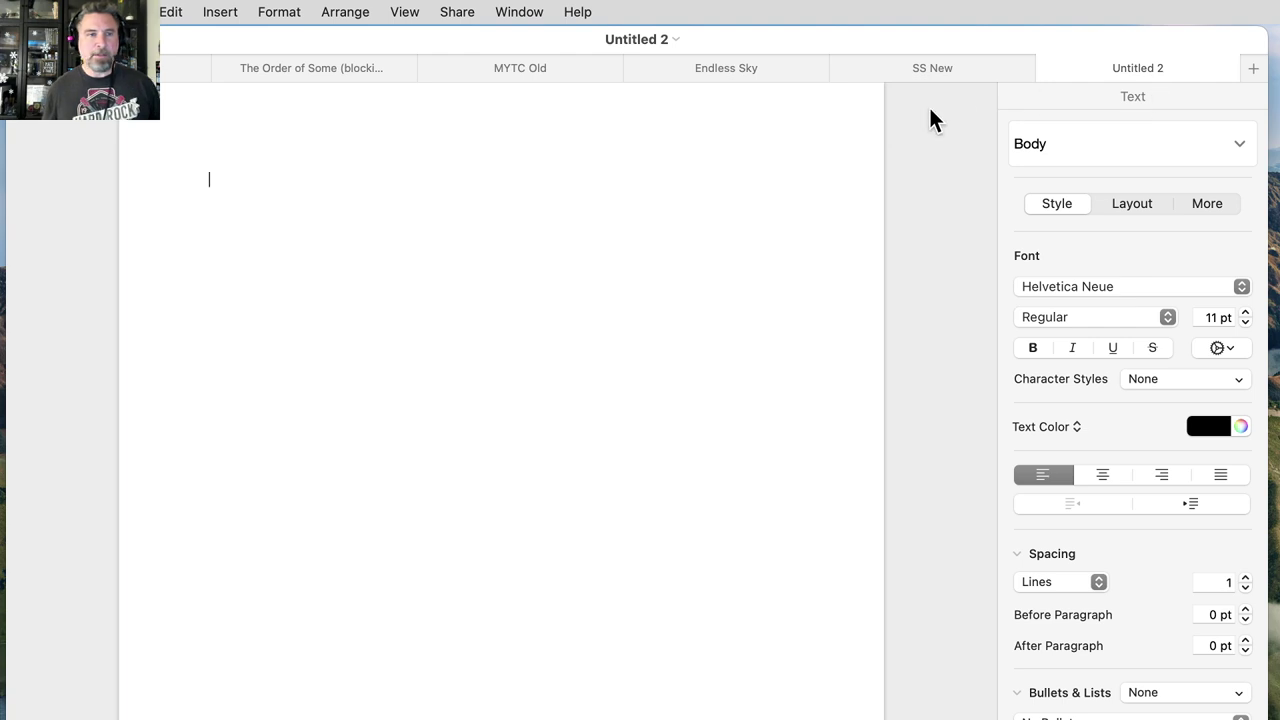
{"action": "left_click", "coordinate": [278, 12]}
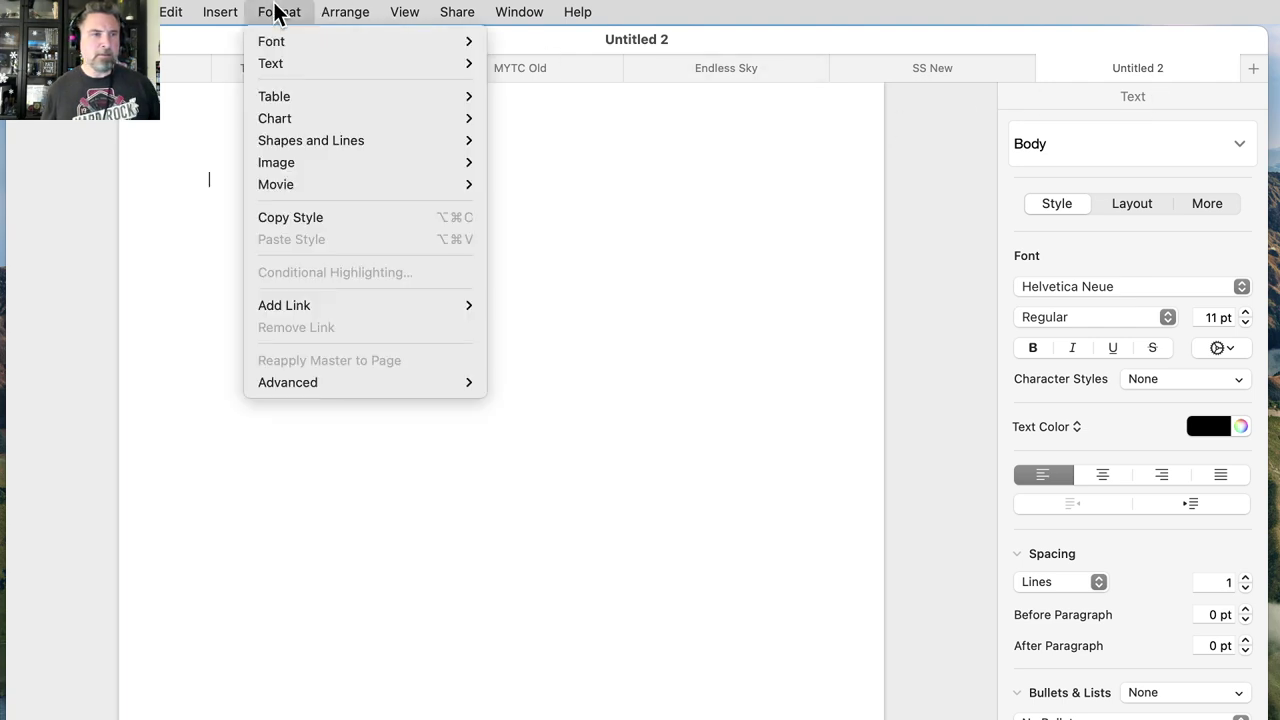
{"action": "left_click", "coordinate": [186, 163]}
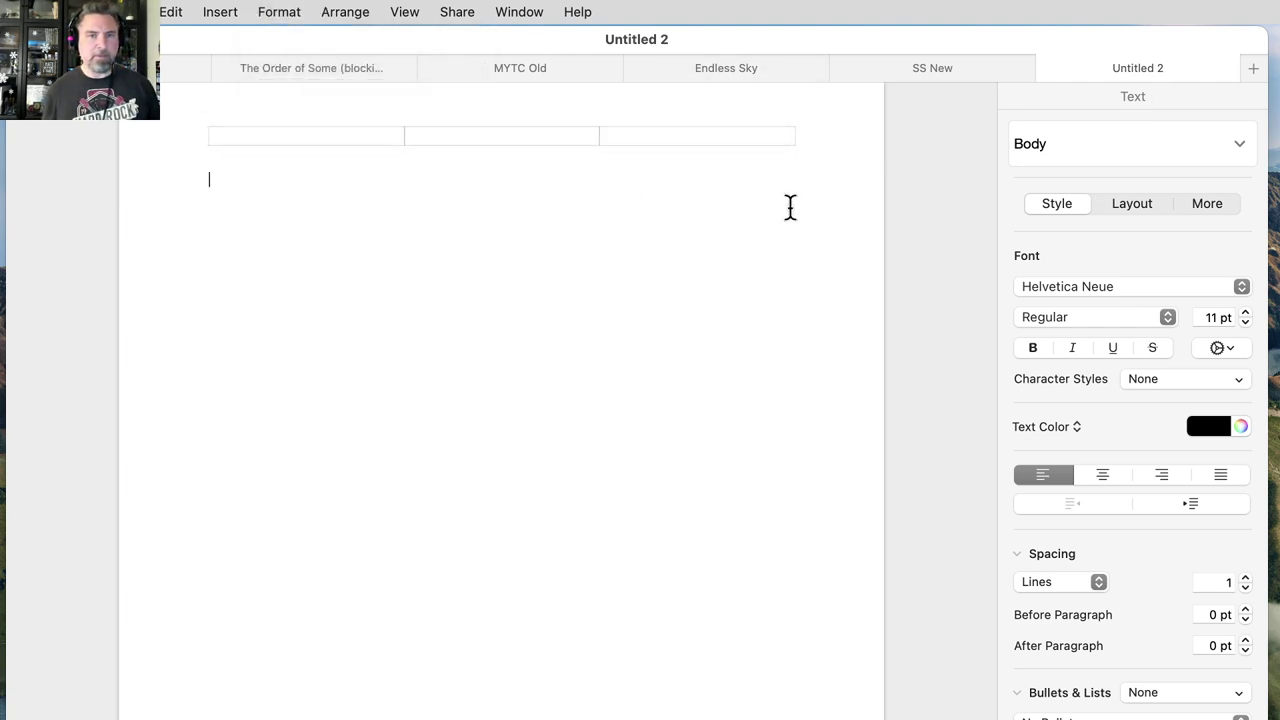
Step: Set the body text's font size to 29 pt
{"action": "left_click", "coordinate": [1245, 312]}
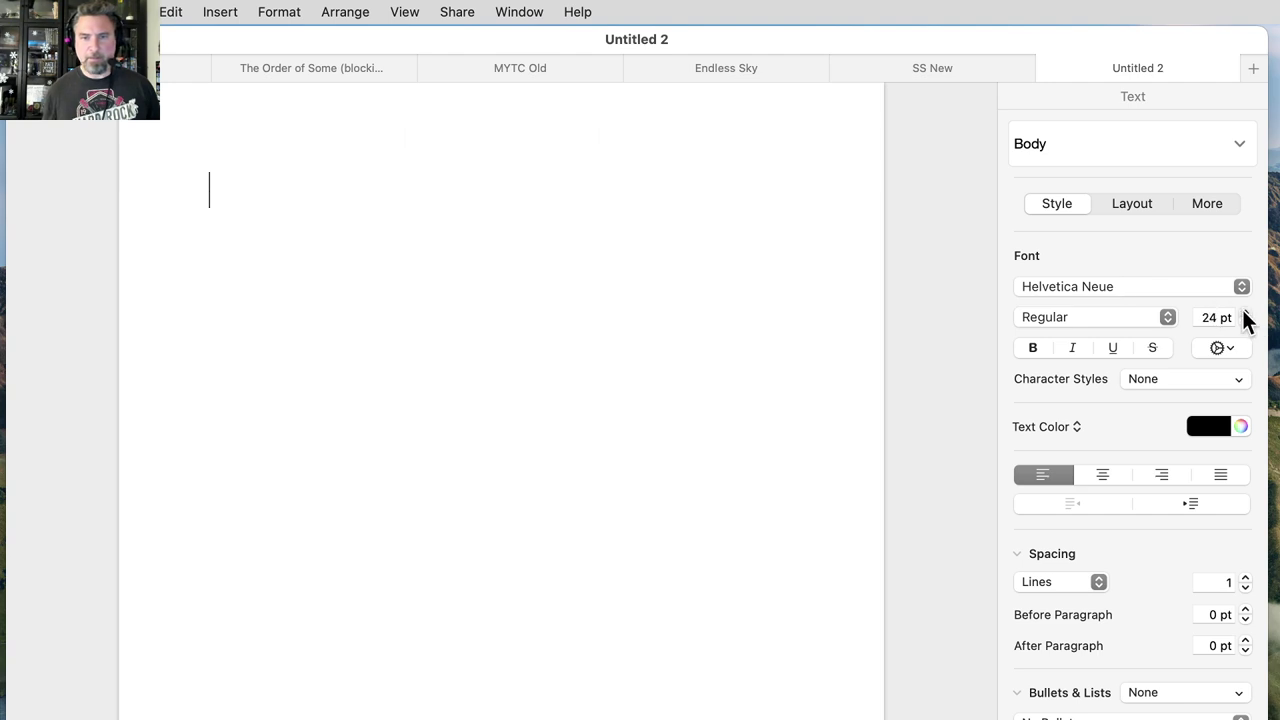
{"action": "left_click", "coordinate": [1245, 312]}
{"action": "left_click", "coordinate": [1246, 322]}
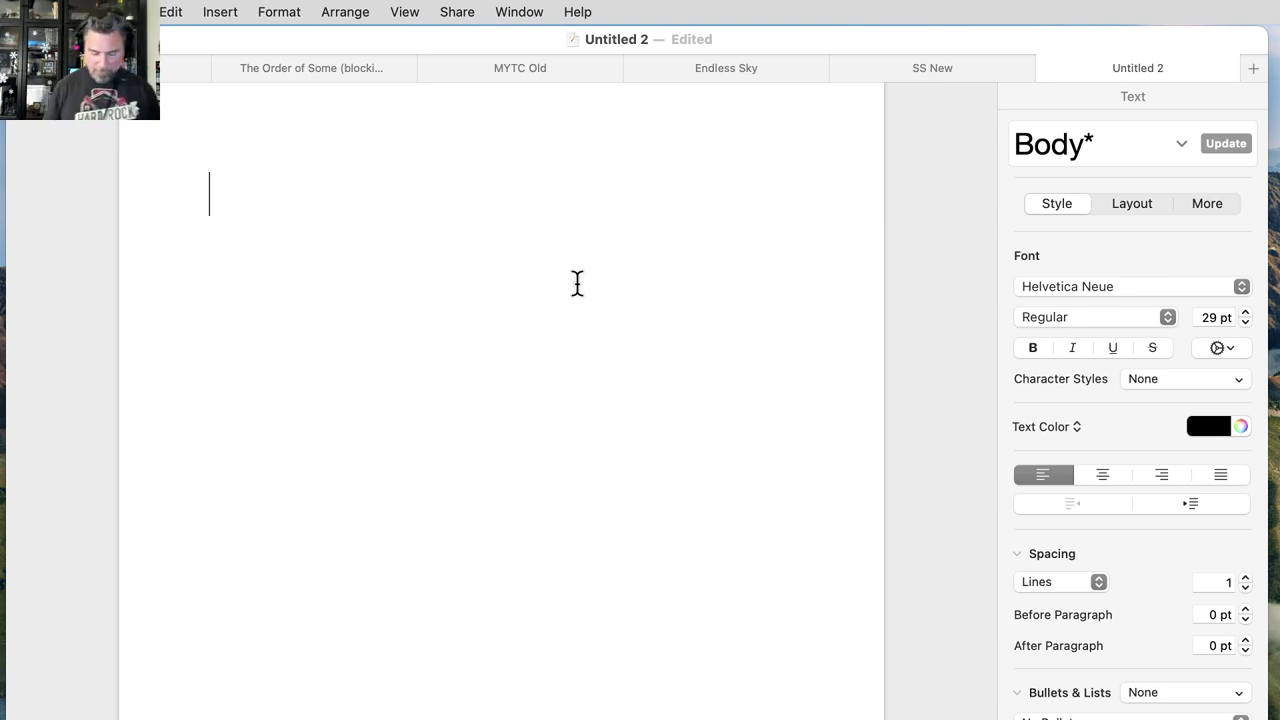
Step: Write the opening sentence "One of the things I think you have to realize is that you already spend your time in certain ways, right?"
{"action": "type", "text": "One of the things I thi"}
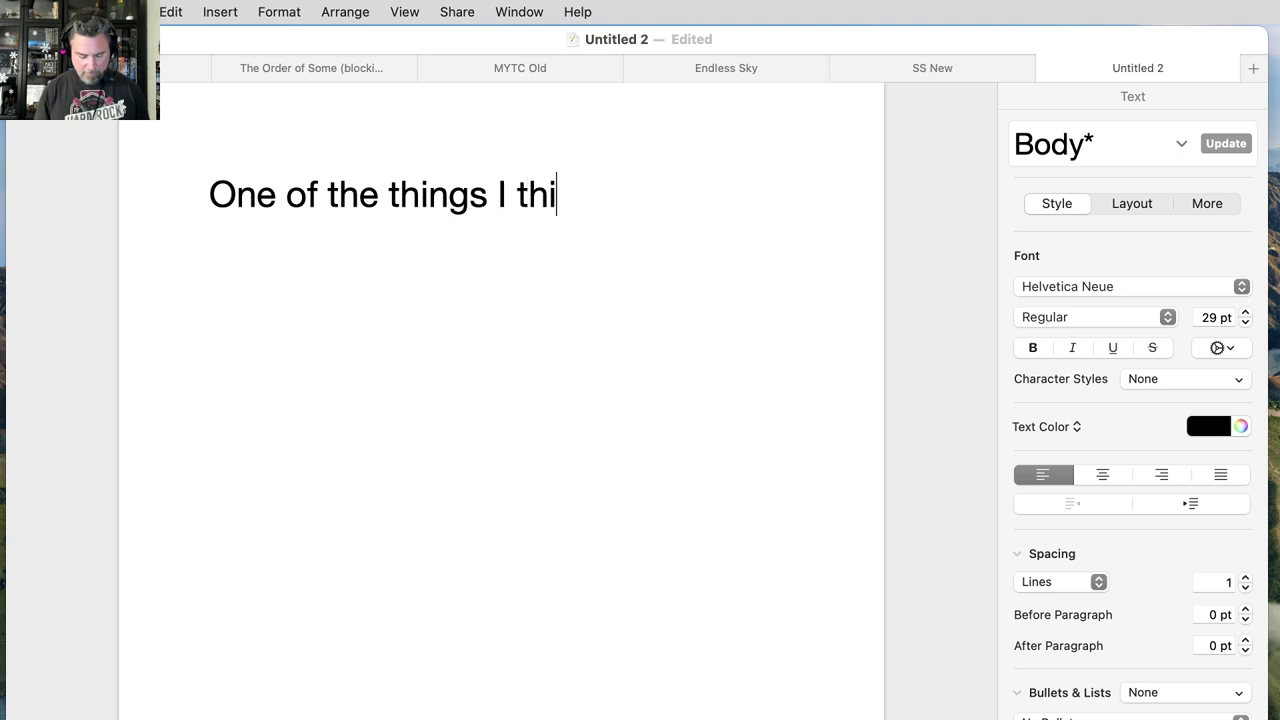
{"action": "type", "text": "nk you have to realize,"}
{"action": "key", "text": "BackSpace"}
{"action": "key", "text": "BackSpace"}
{"action": "type", "text": "si"}
{"action": "key", "text": "BackSpace"}
{"action": "key", "text": "BackSpace"}
{"action": "type", "text": "is t"}
{"action": "type", "text": "ghat "}
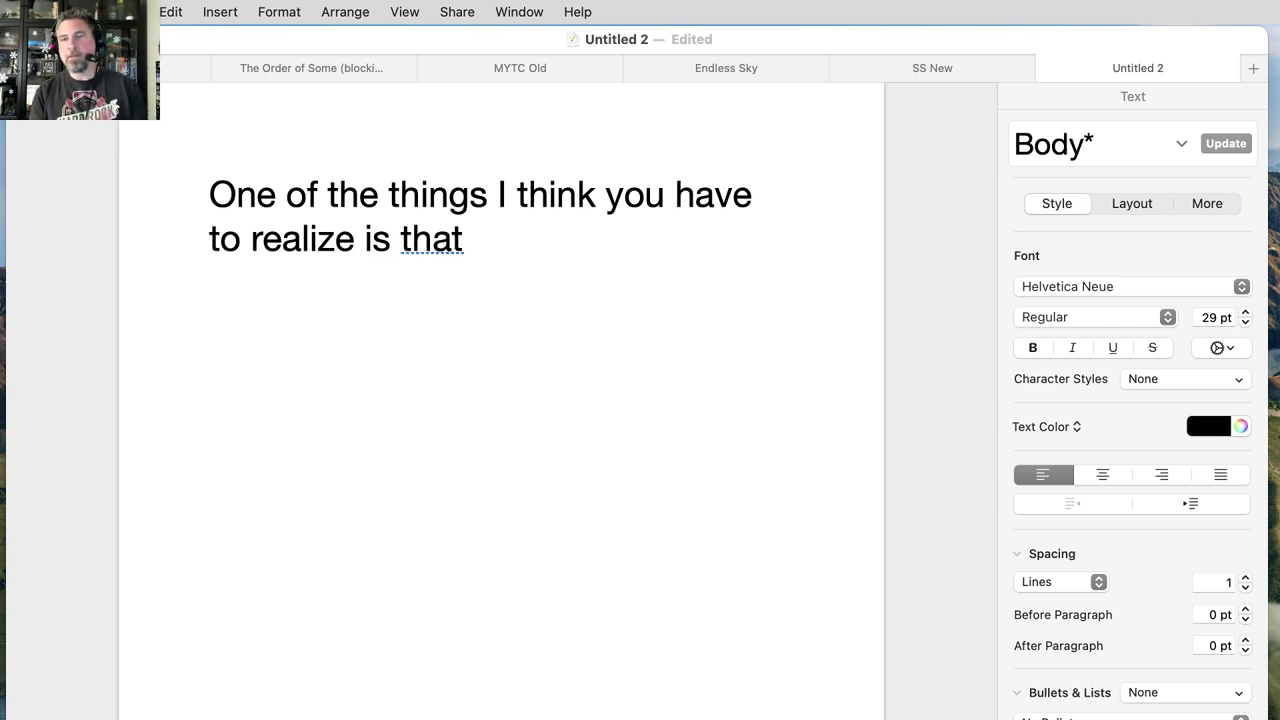
{"action": "type", "text": "you already spend your time in certa"}
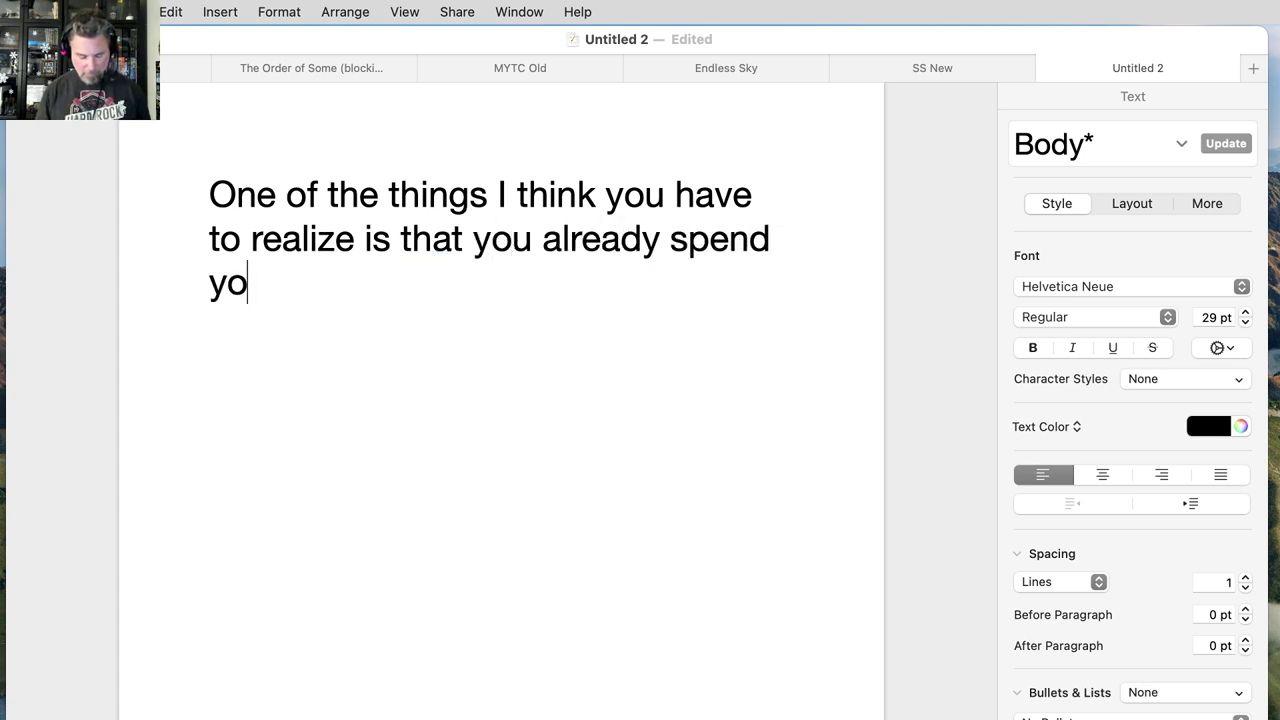
{"action": "type", "text": "in way"}
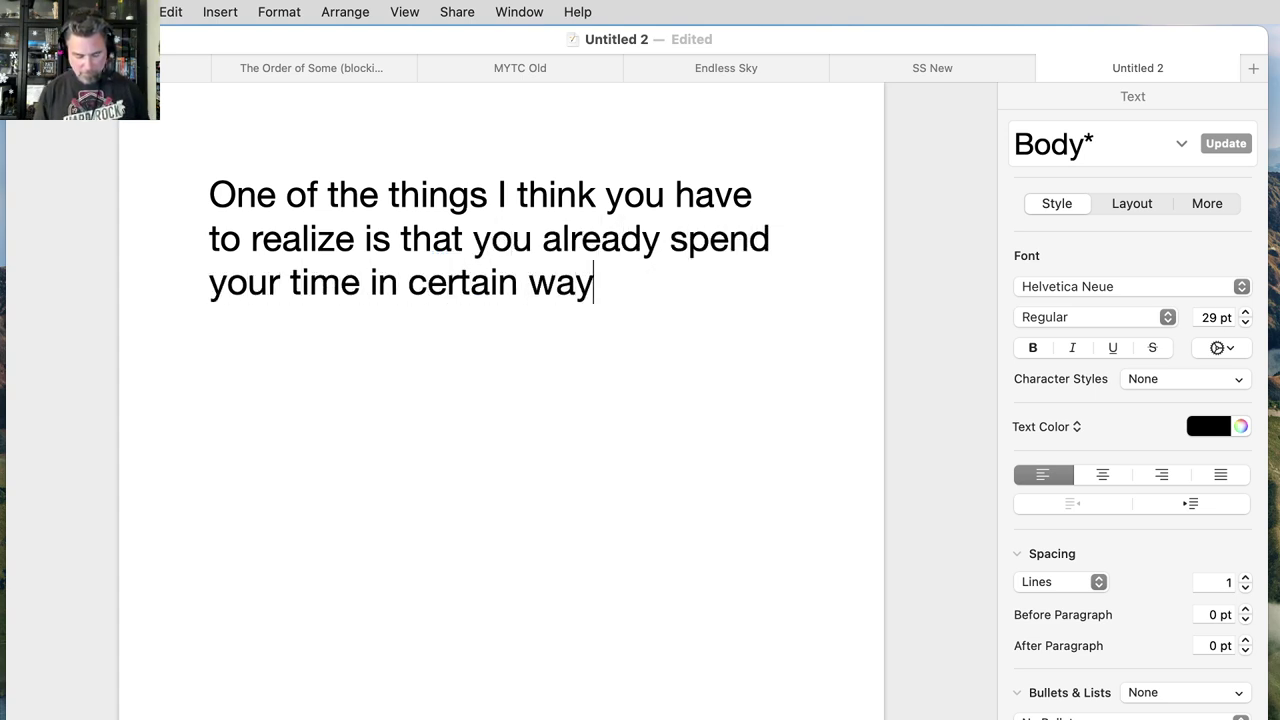
{"action": "type", "text": "s, right? So"}
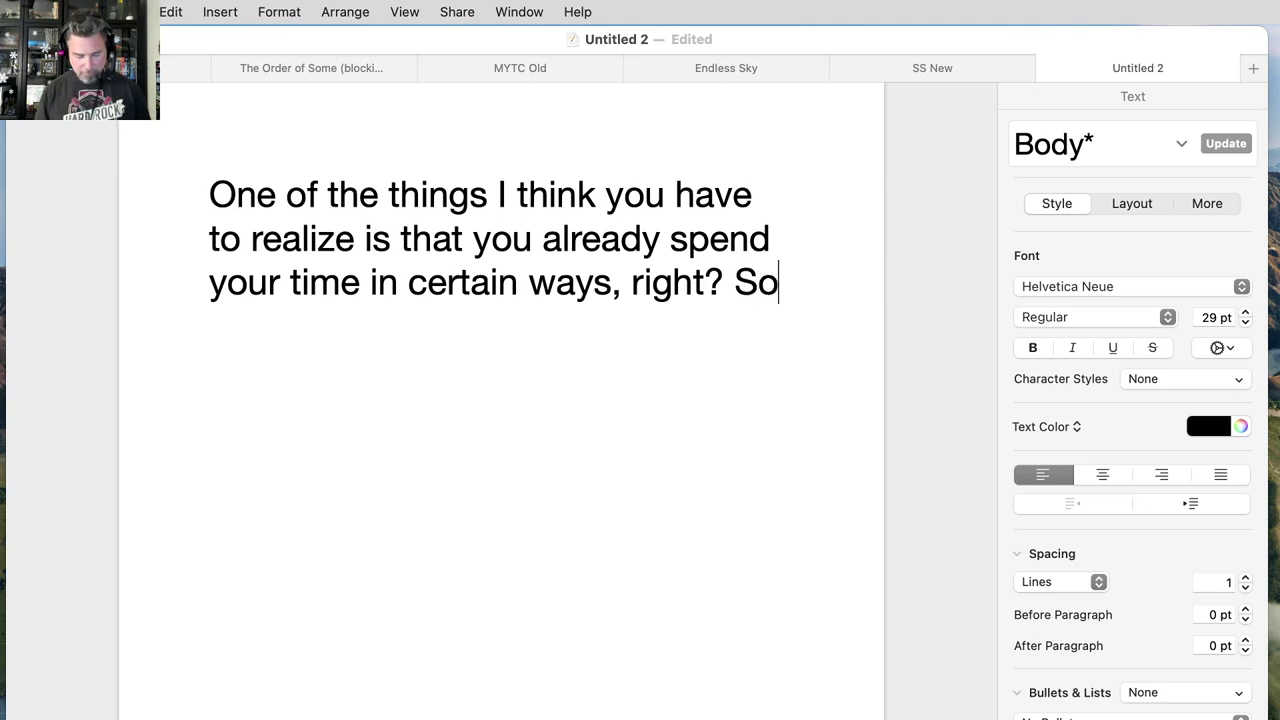
Step: Continue with "So, my first step is to understand how I'm doing that, Maybe I'm already being super productive and I just don't realize it!"
{"action": "type", "text": ", my first step is"}
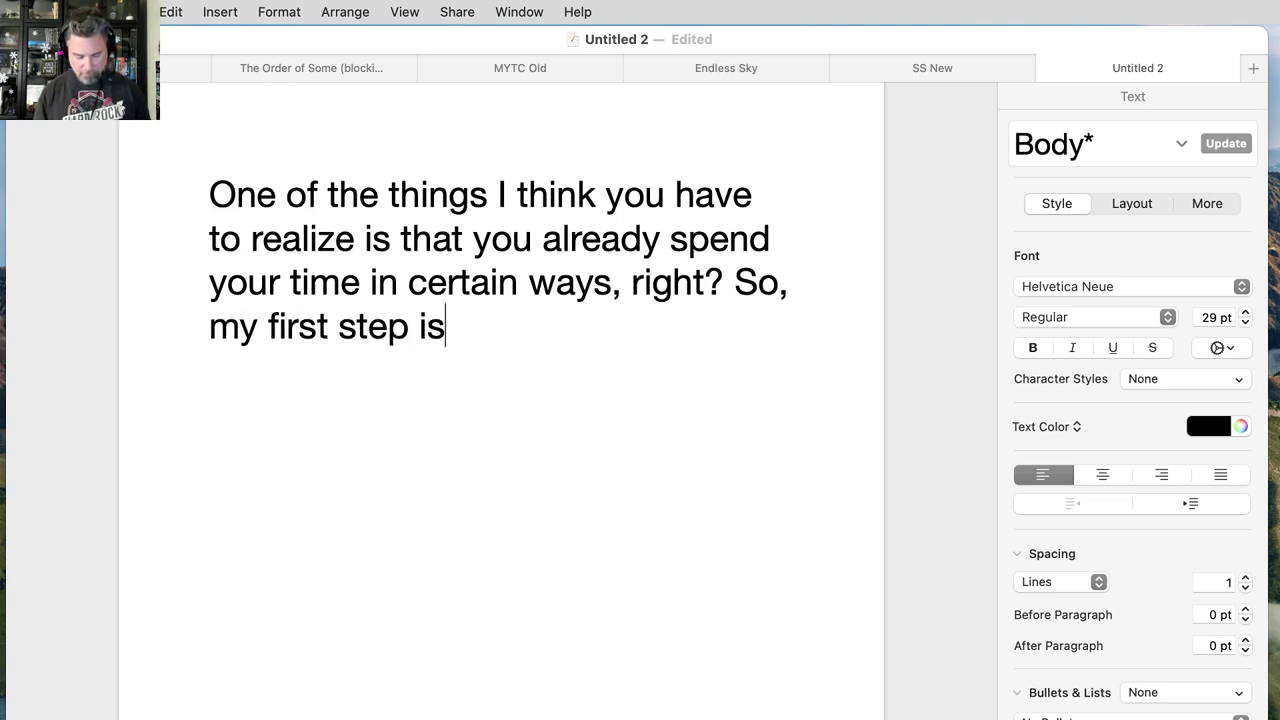
{"action": "type", "text": " to understand how I'm doing that, May"}
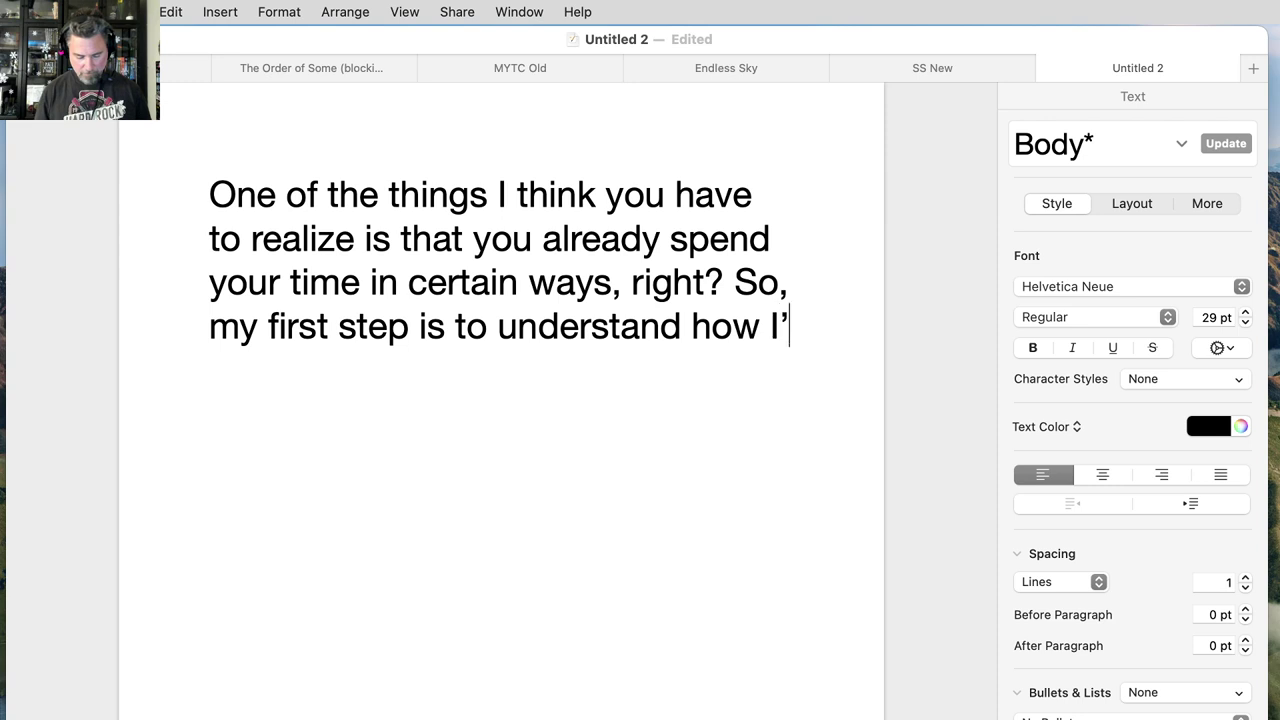
{"action": "type", "text": "be I'm already being"}
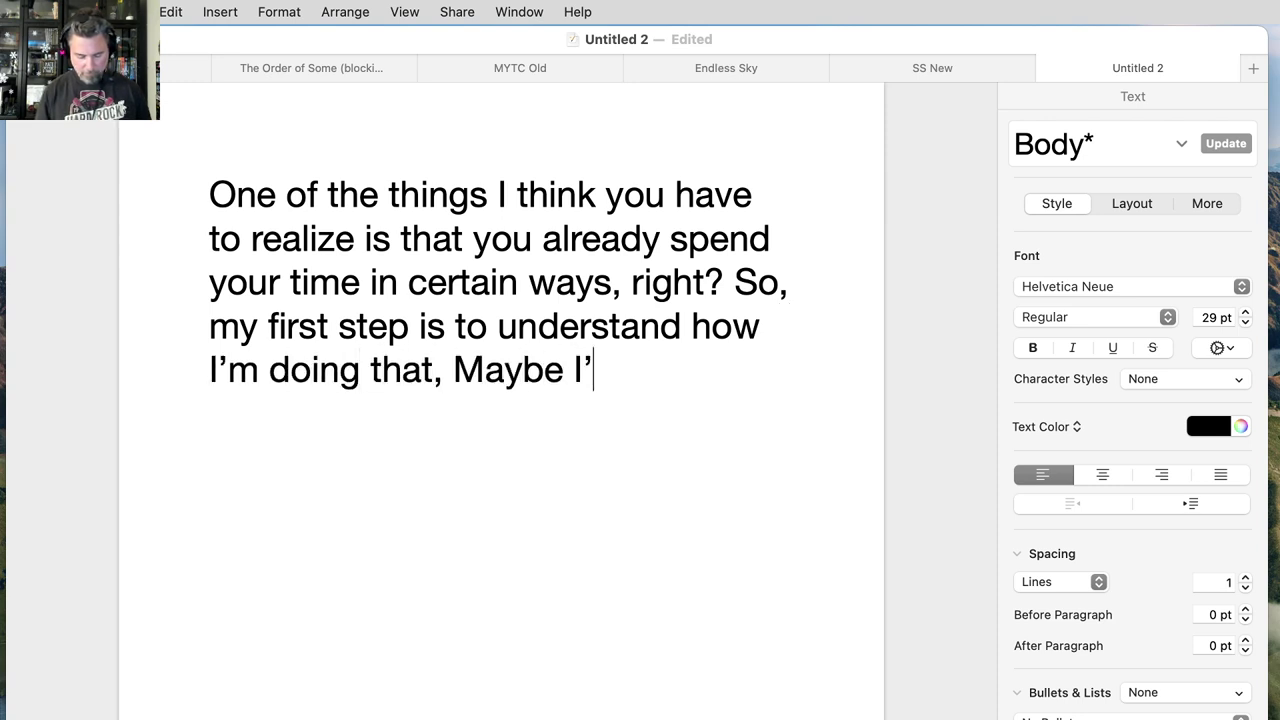
{"action": "type", "text": " supe"}
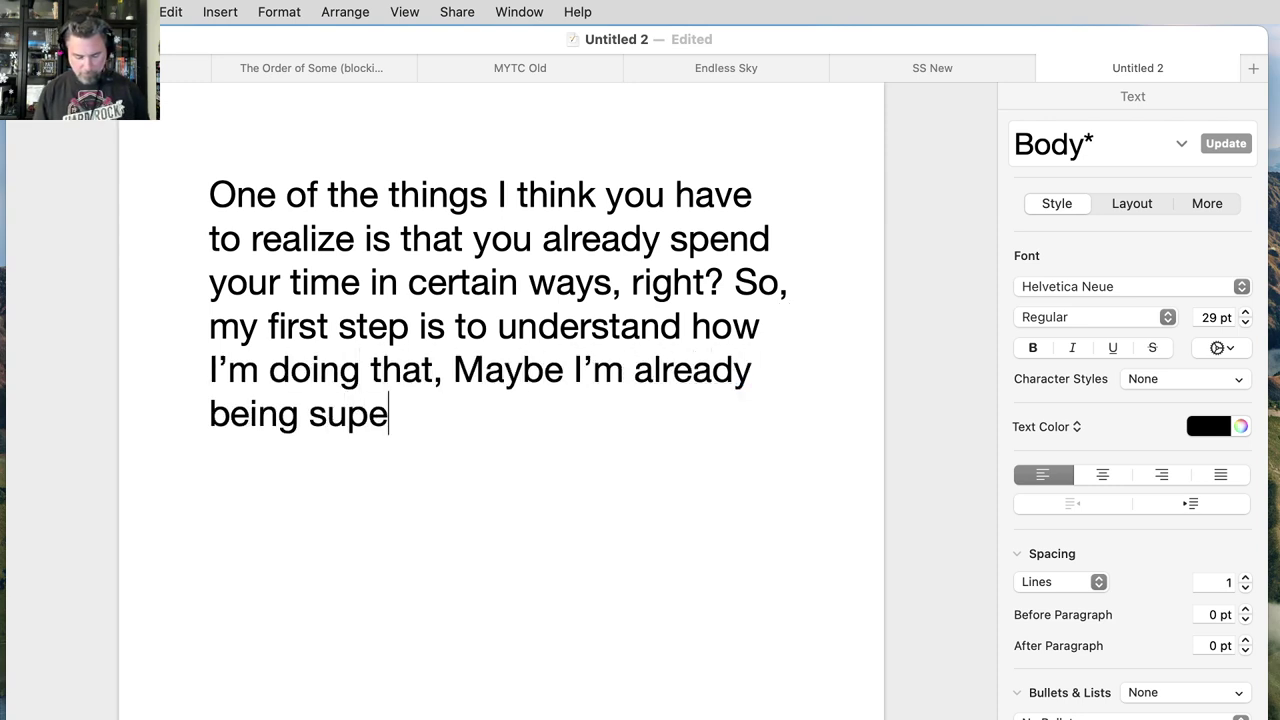
{"action": "type", "text": "r productive and I just d"}
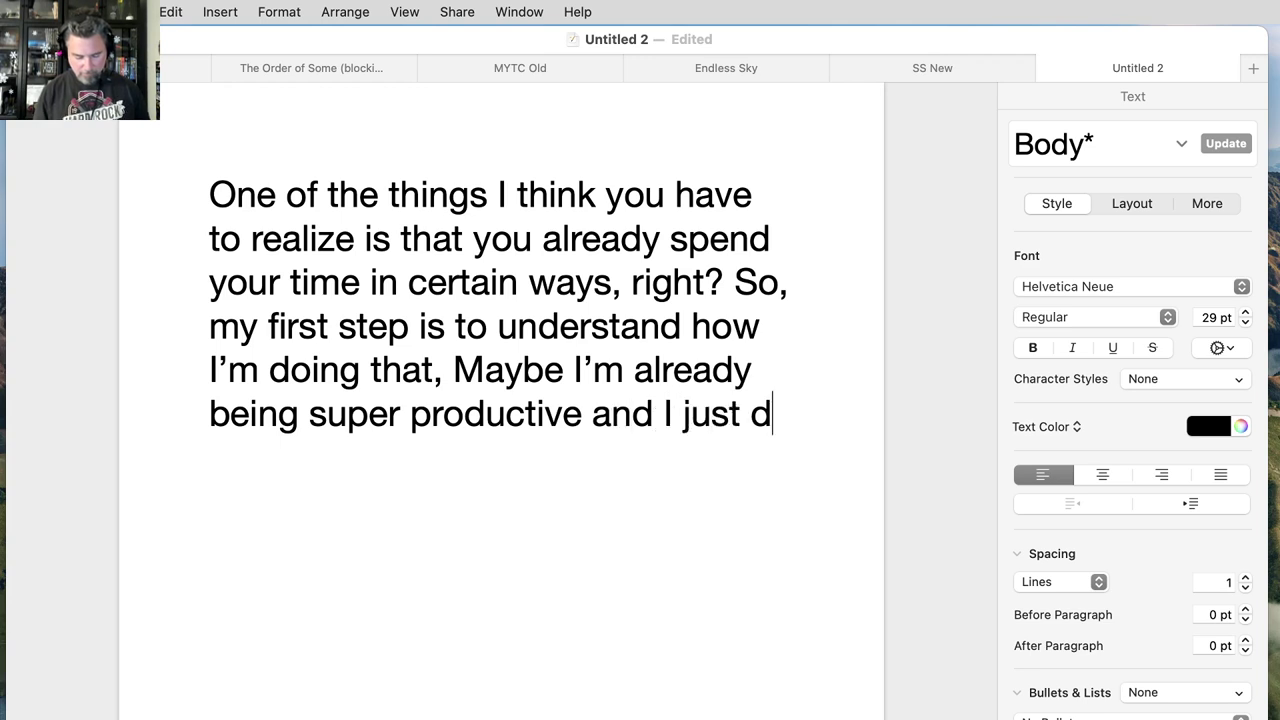
{"action": "type", "text": "on't realize it! Or mab"}
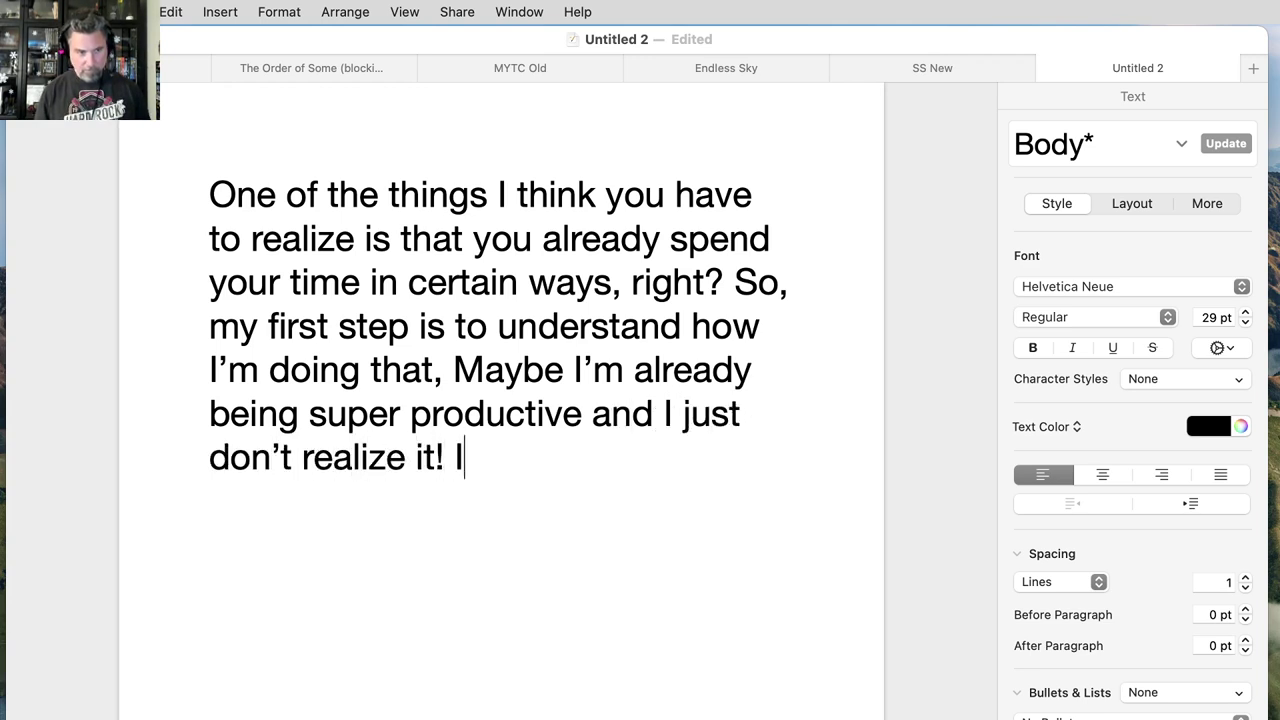
Step: Add the sentence "Or maybe I'm spending 10 hours a day on YouTube, and not realizing that."
{"action": "key", "text": "BackSpace"}
{"action": "type", "text": "ybe "}
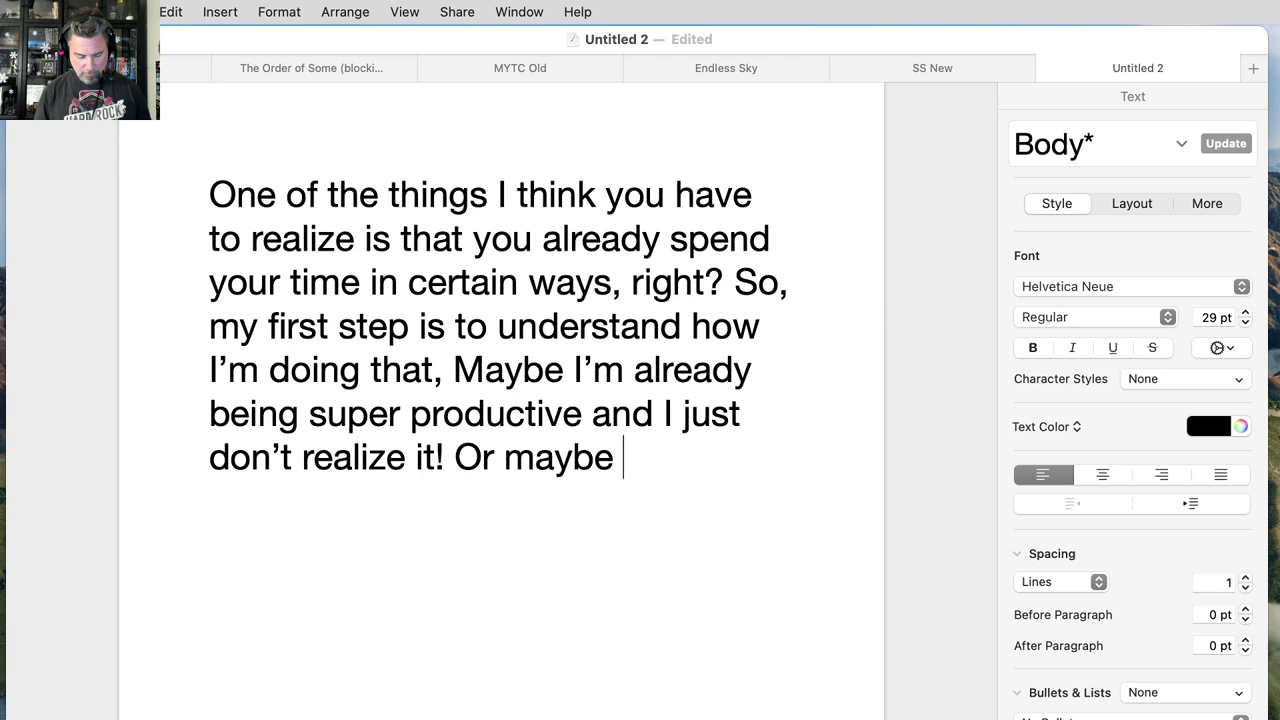
{"action": "type", "text": "I'm spending 10 hour"}
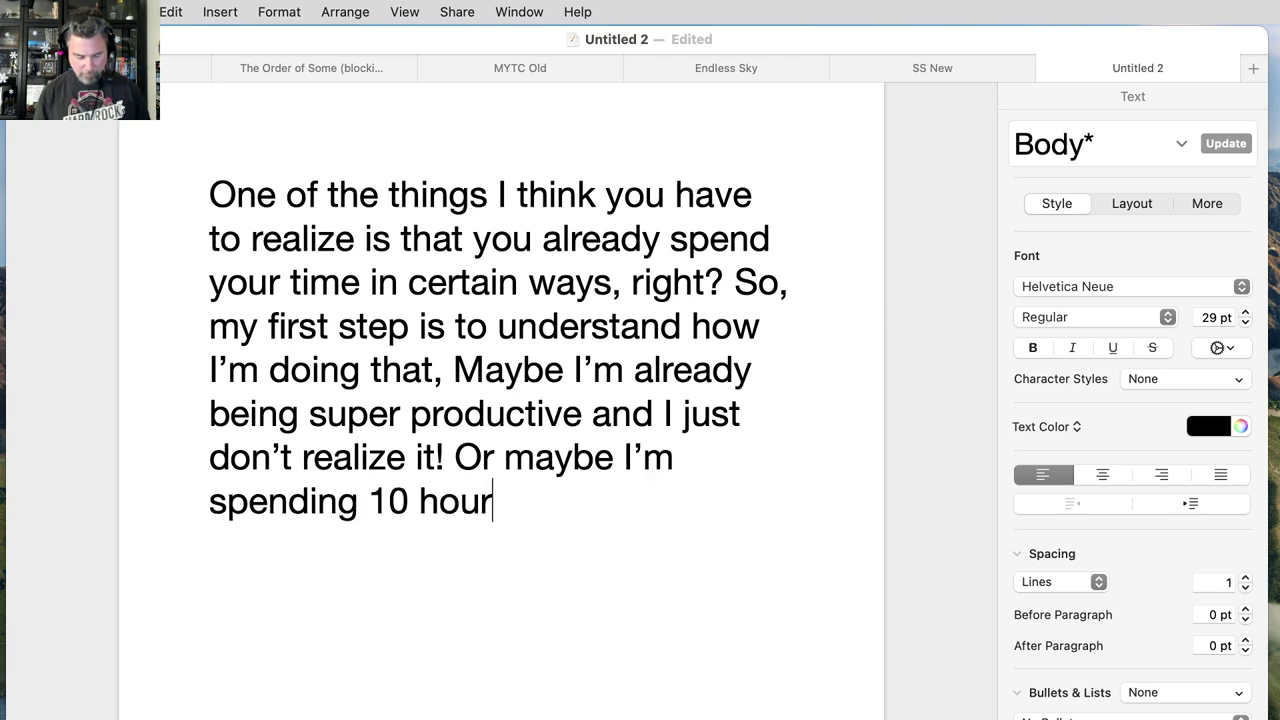
{"action": "type", "text": "s a day on YouTu"}
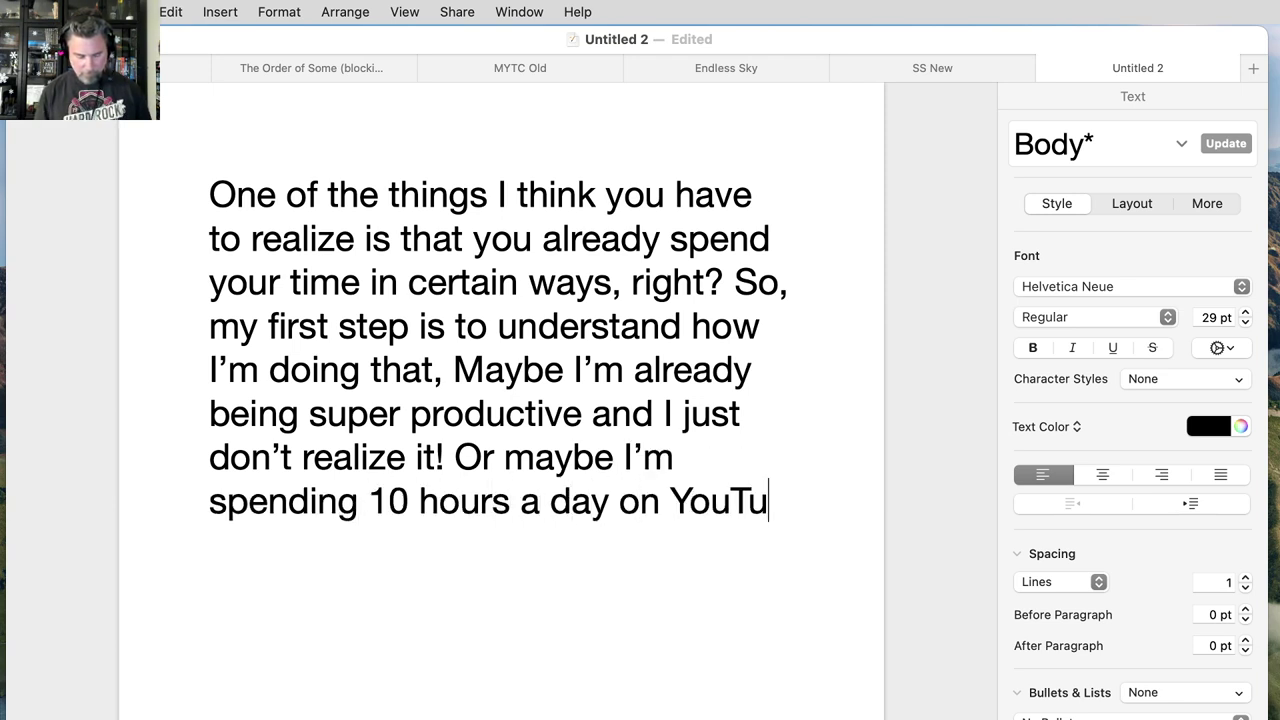
{"action": "type", "text": "be, and not rea"}
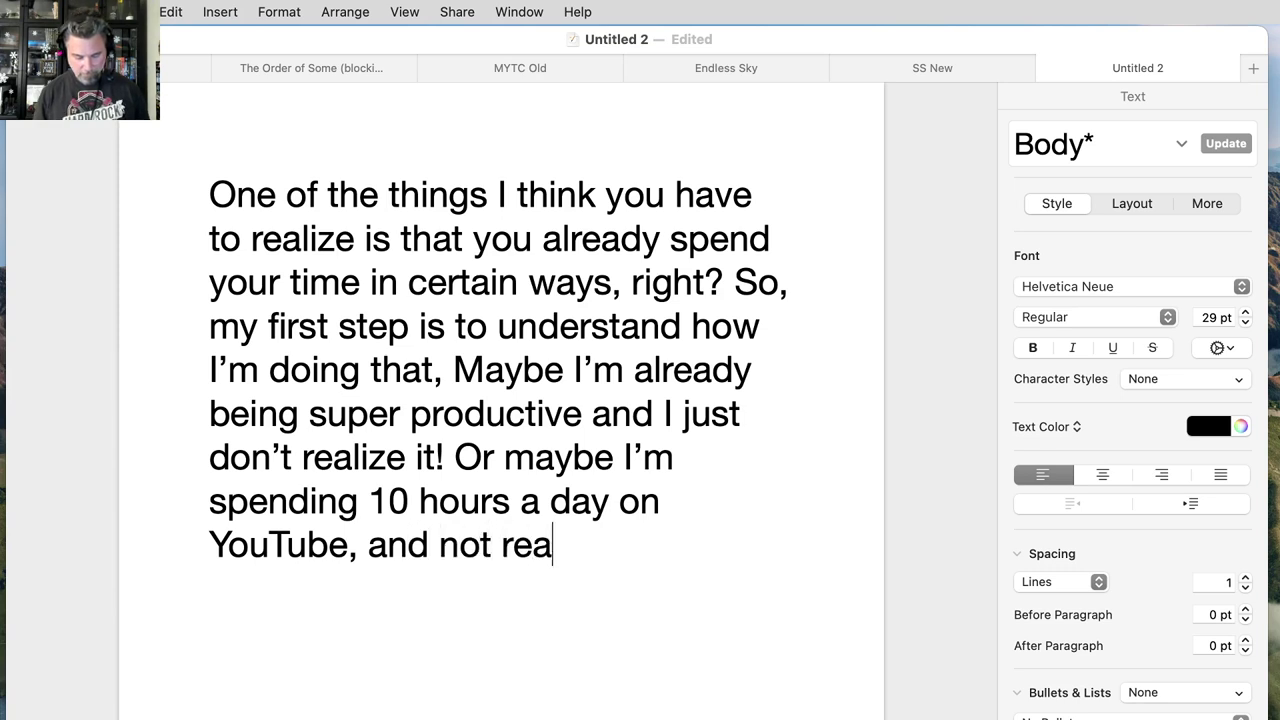
{"action": "type", "text": "lizing that. I us"}
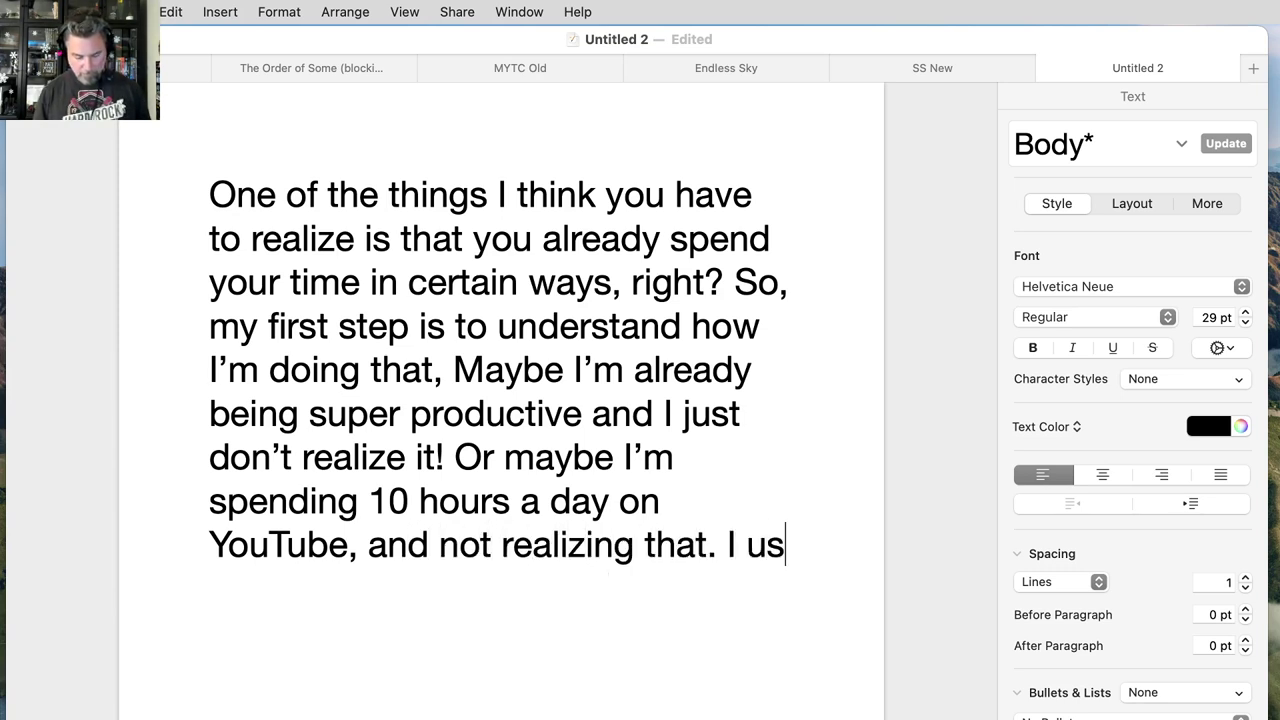
Step: Add the sentence "I use a little device called a TimeFlip (timeflip.io) to measure where I'm spending my time."
{"action": "type", "text": "e a little devci calle"}
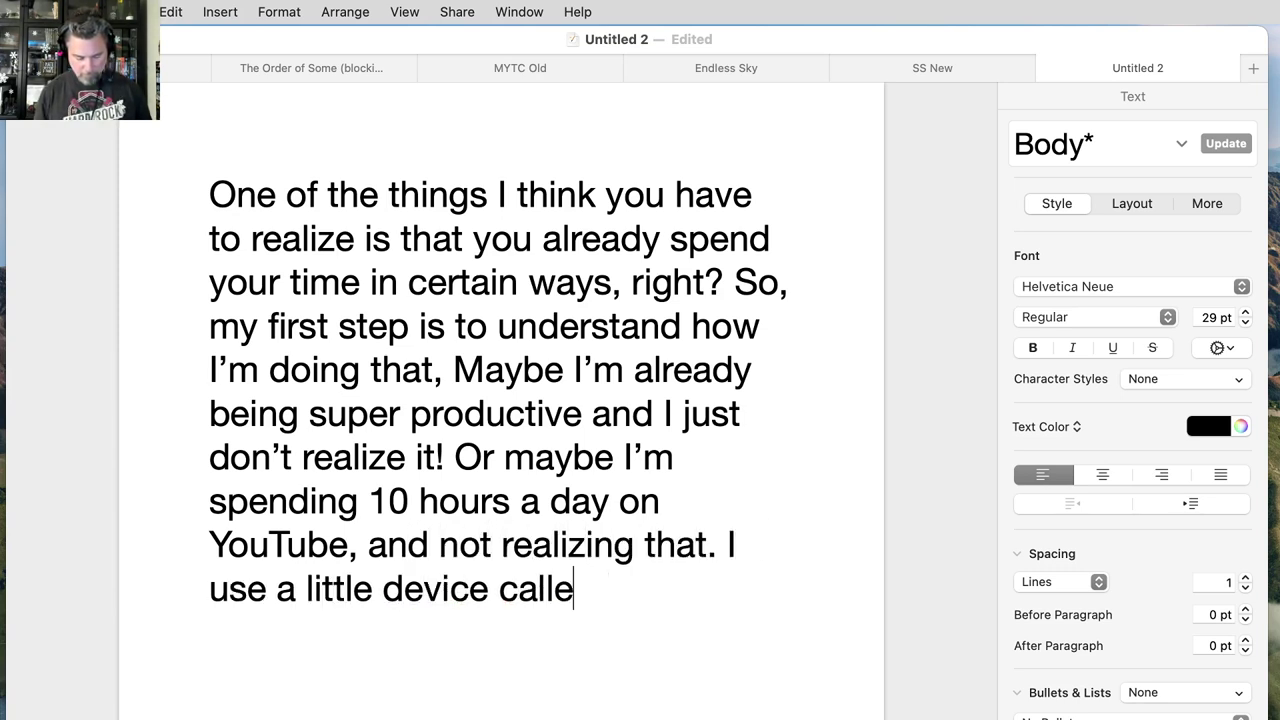
{"action": "type", "text": "d a TimeFlip ("}
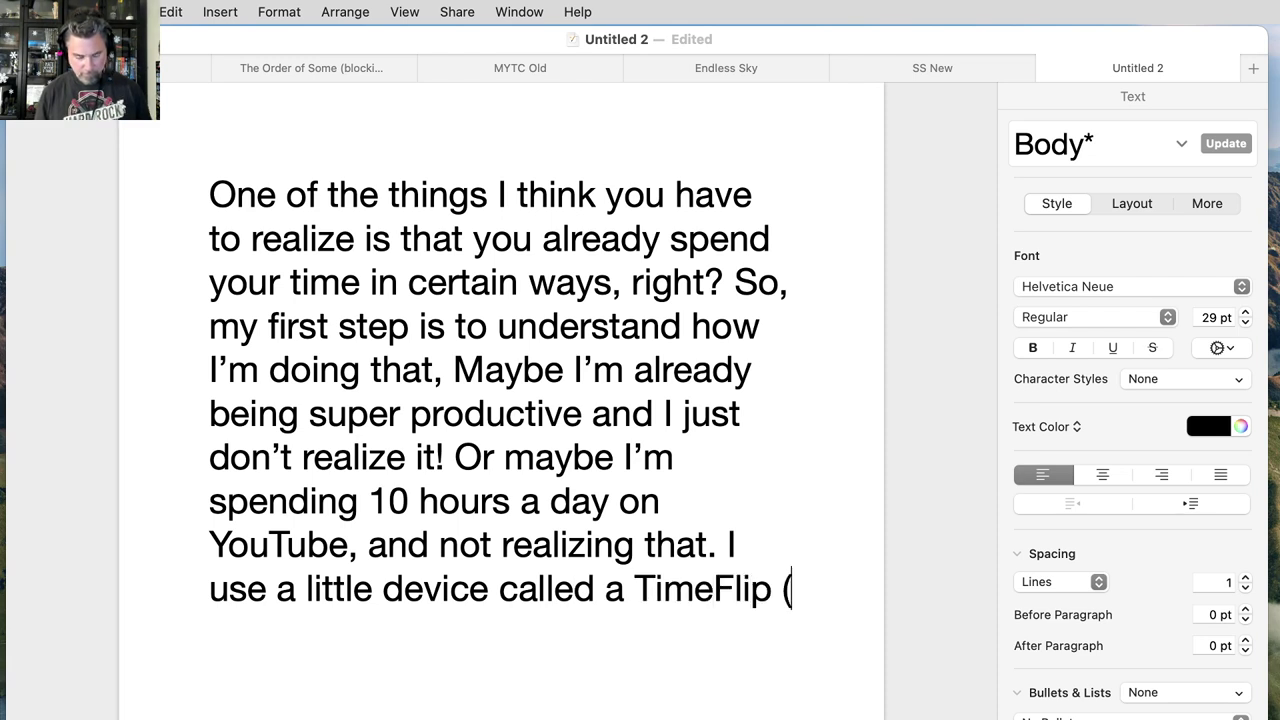
{"action": "type", "text": "timeflip.io)"}
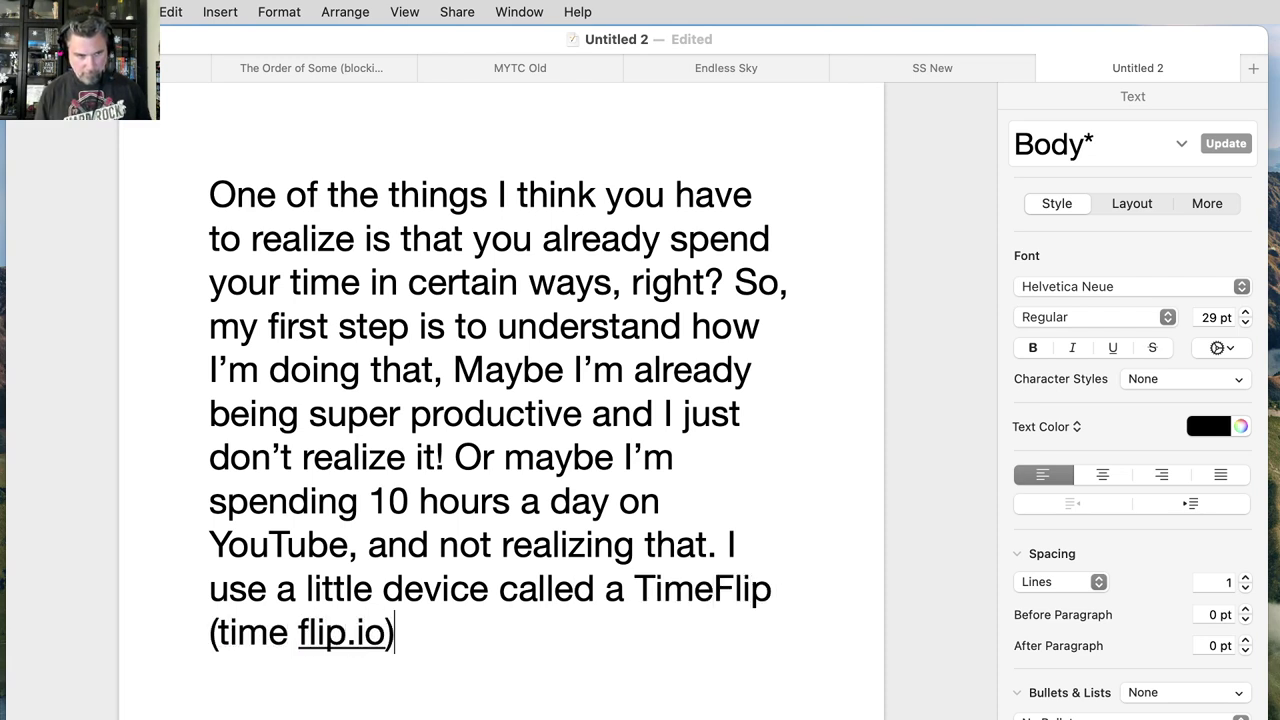
{"action": "type", "text": " to measure wher"}
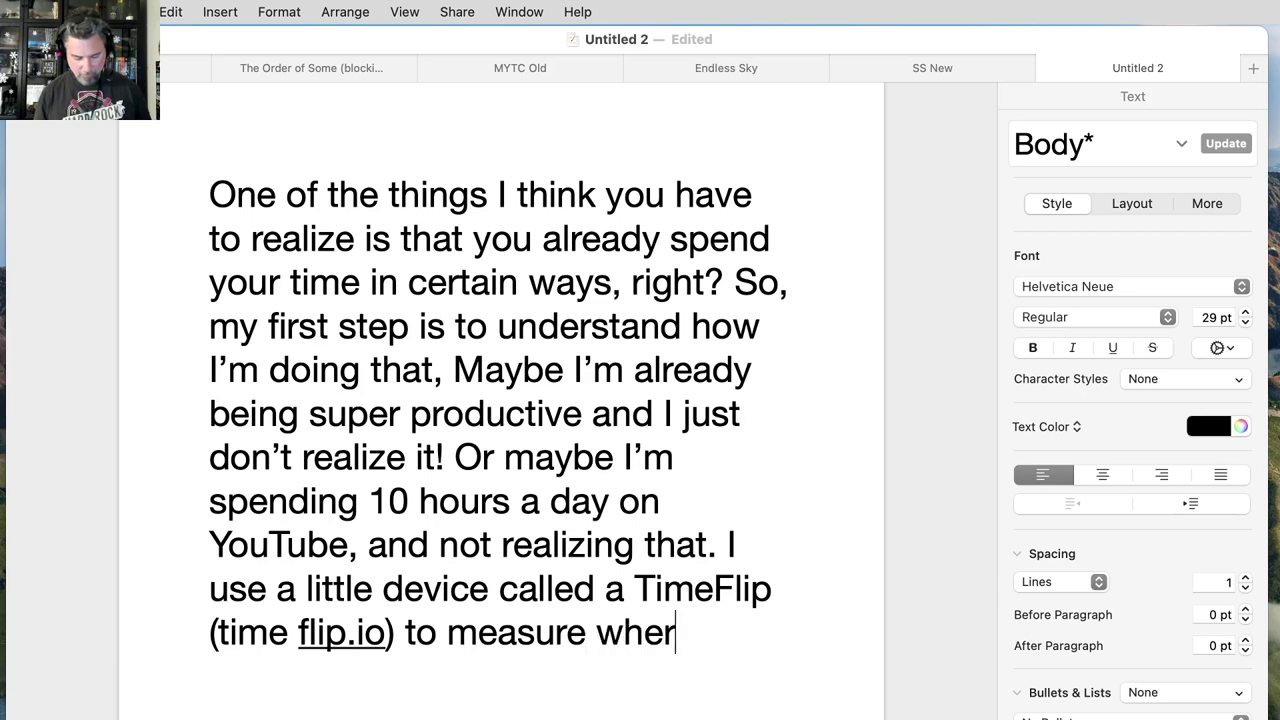
{"action": "type", "text": "e I'm spending my time. "}
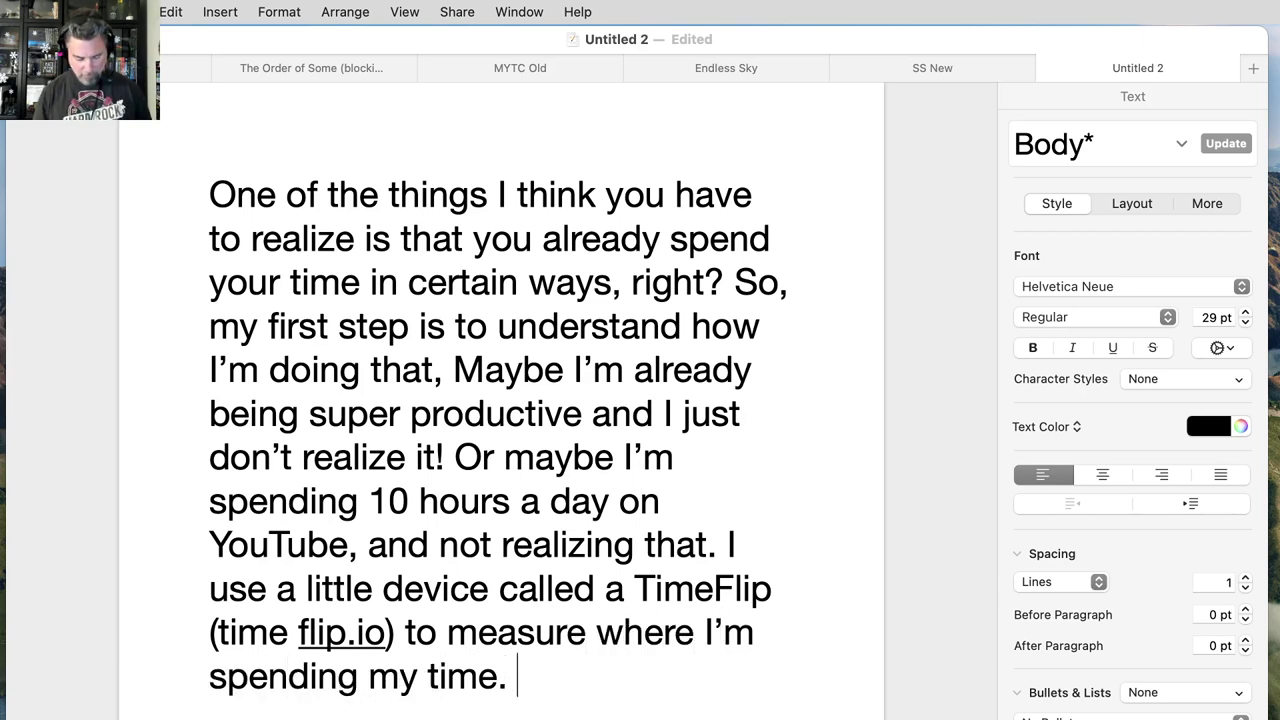
Step: Add "And I have to emphasize: I'm doing this without judgment. I'm just measuring reality right now, not trying to change it.", italicizing "without judgment."
{"action": "type", "text": "And I have to emphasize: I"}
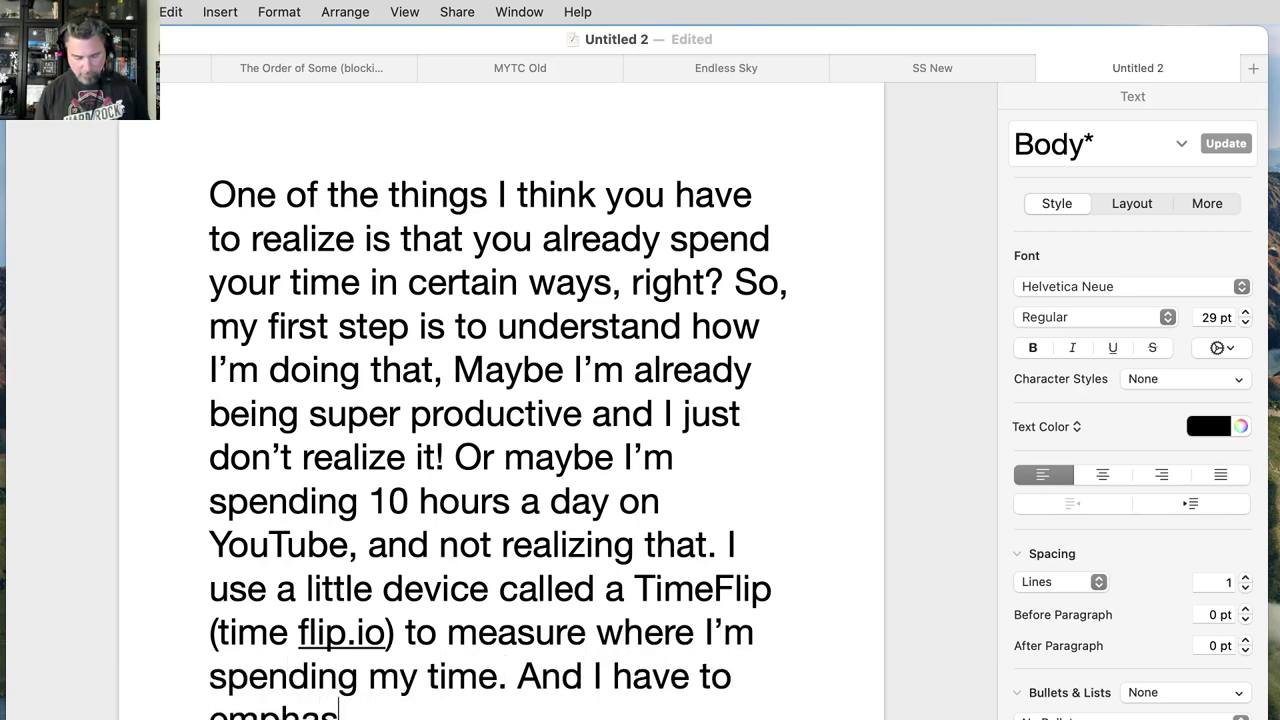
{"action": "type", "text": "ing this without"}
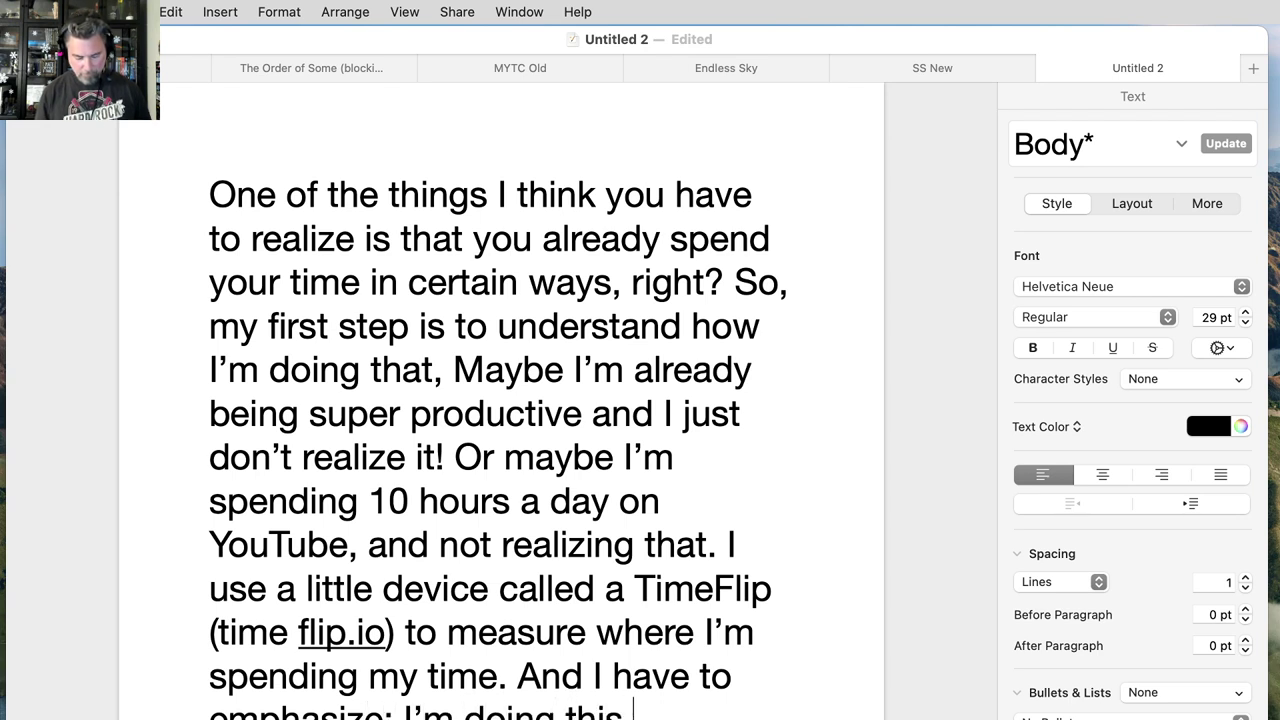
{"action": "key", "text": "super+i"}
{"action": "type", "text": "without"}
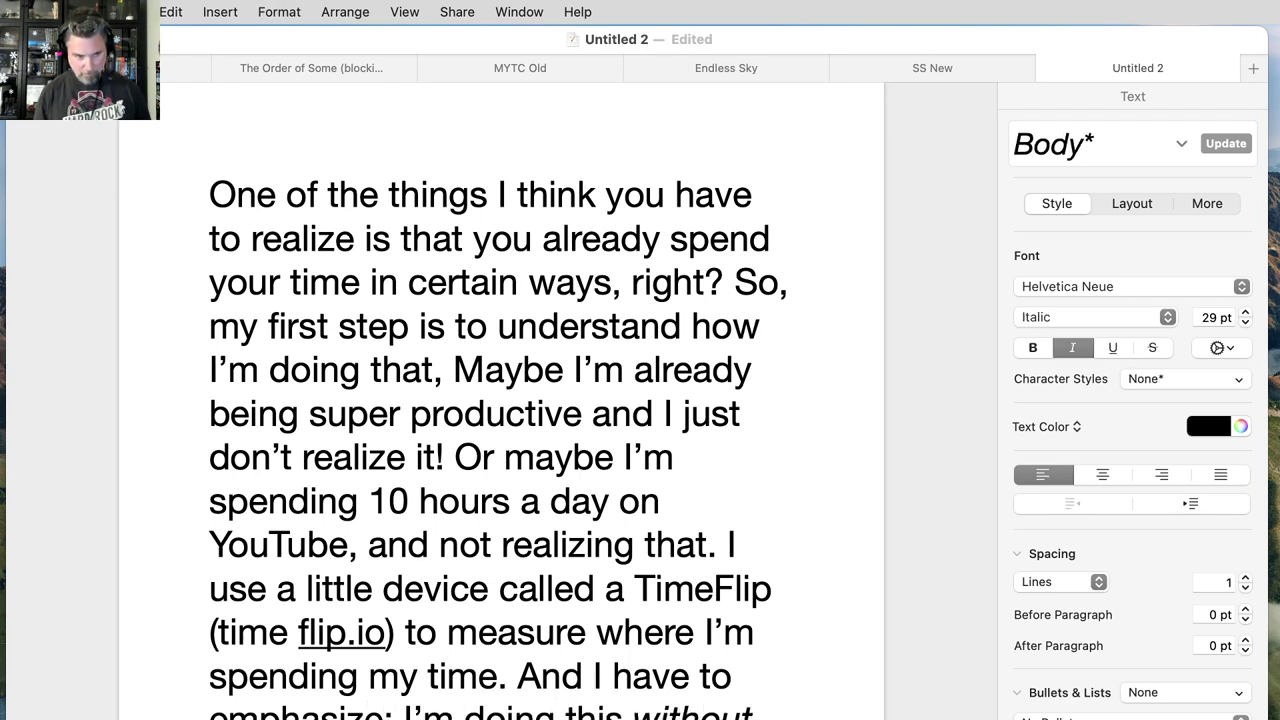
{"action": "key", "text": "super+i"}
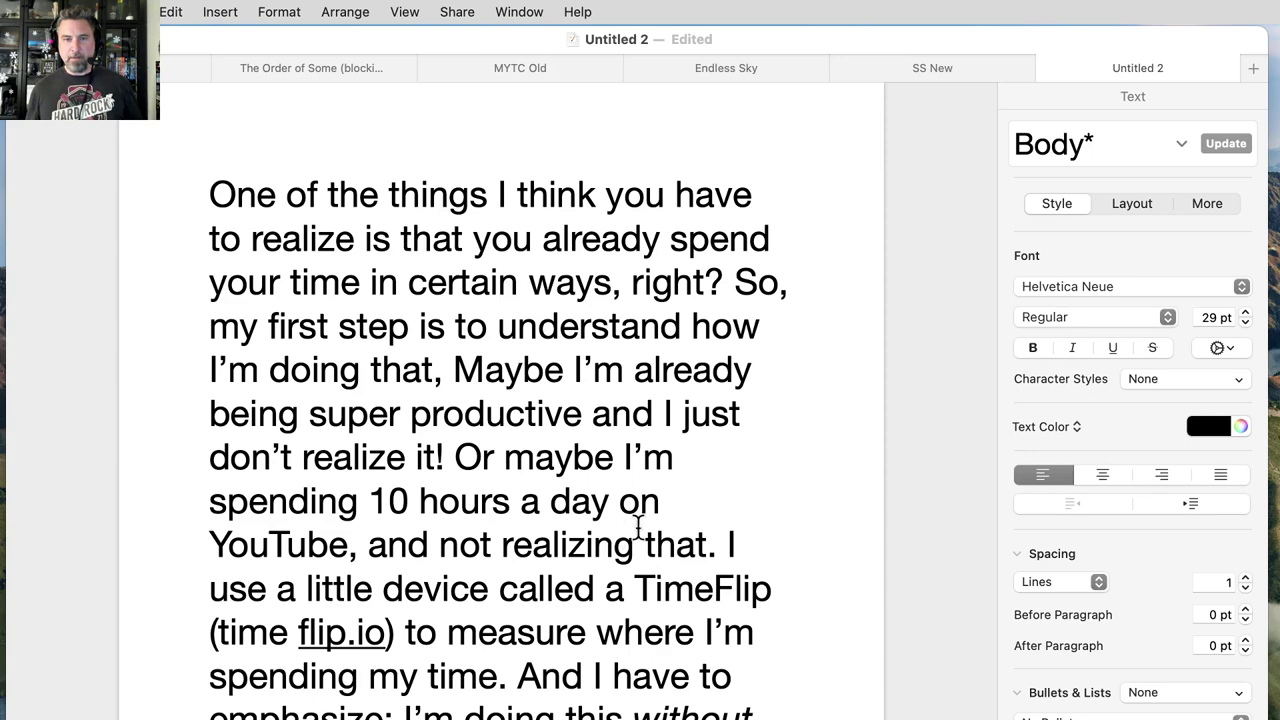
Step: Reduce the font size of the whole text to 25 pt
{"action": "key", "text": "super+a"}
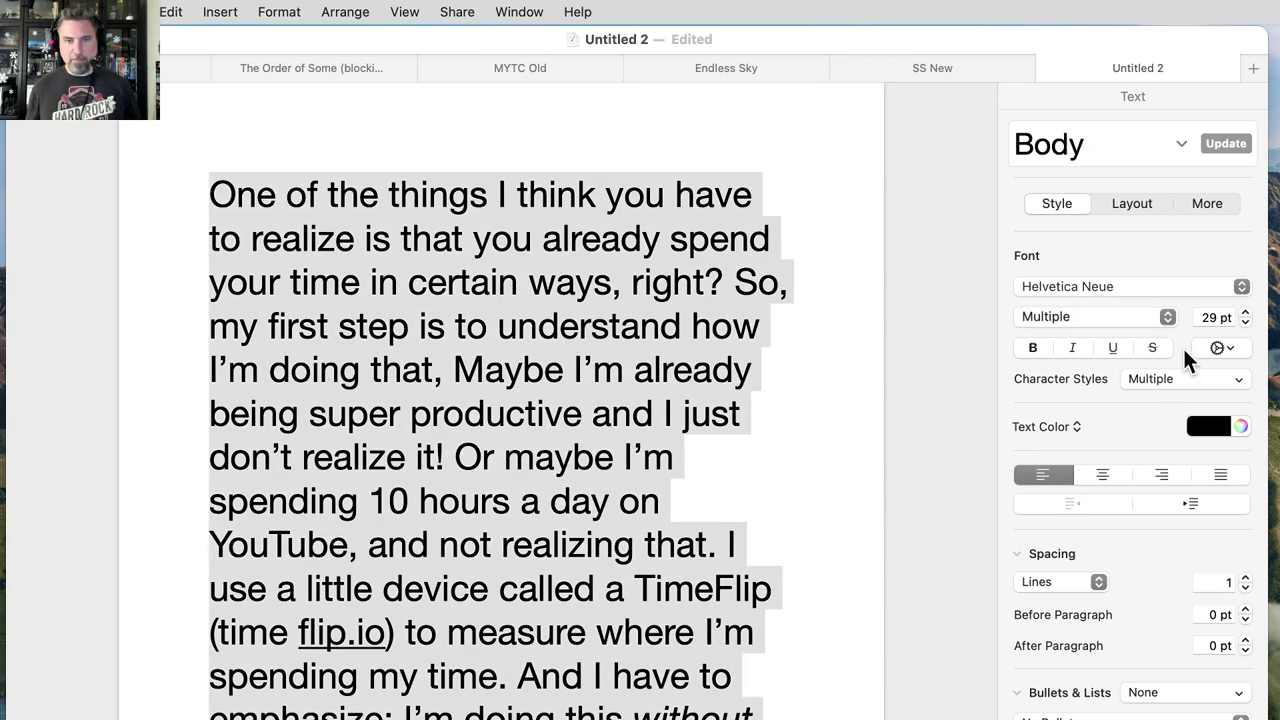
{"action": "left_click", "coordinate": [1245, 322]}
{"action": "left_click", "coordinate": [1245, 322]}
{"action": "left_click", "coordinate": [1245, 322]}
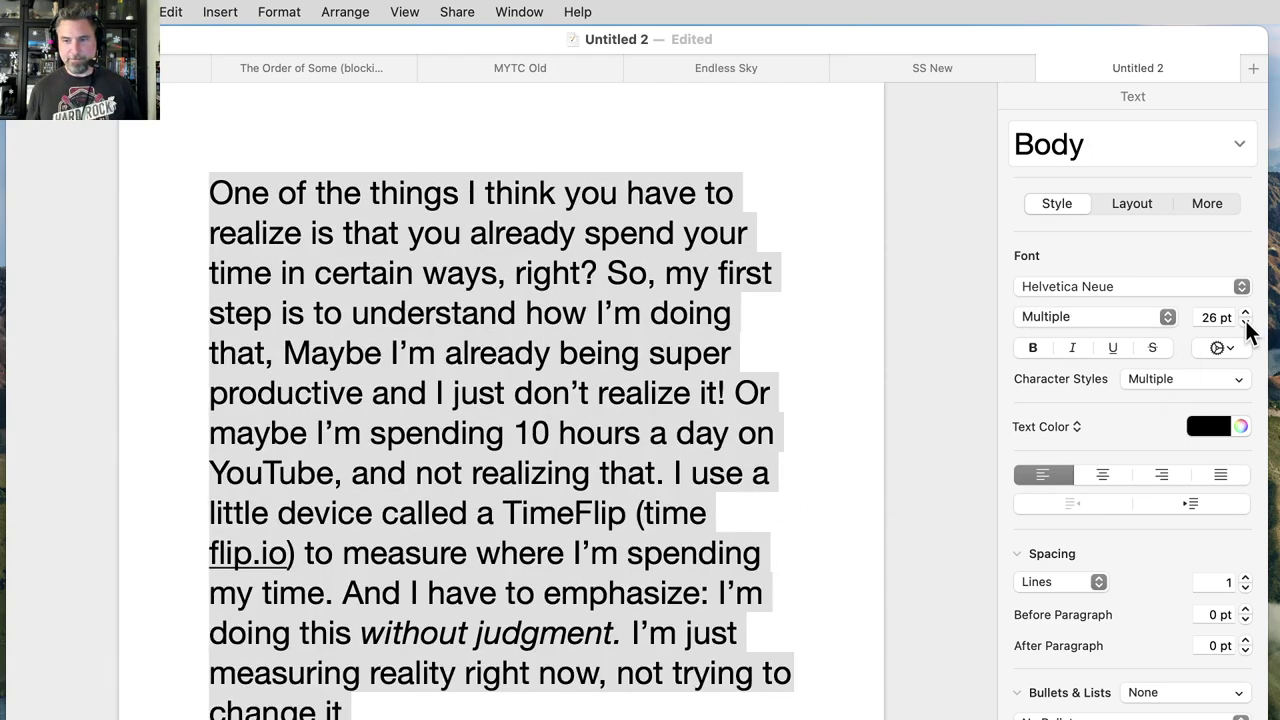
{"action": "left_click", "coordinate": [1245, 322]}
{"action": "left_click", "coordinate": [826, 691]}
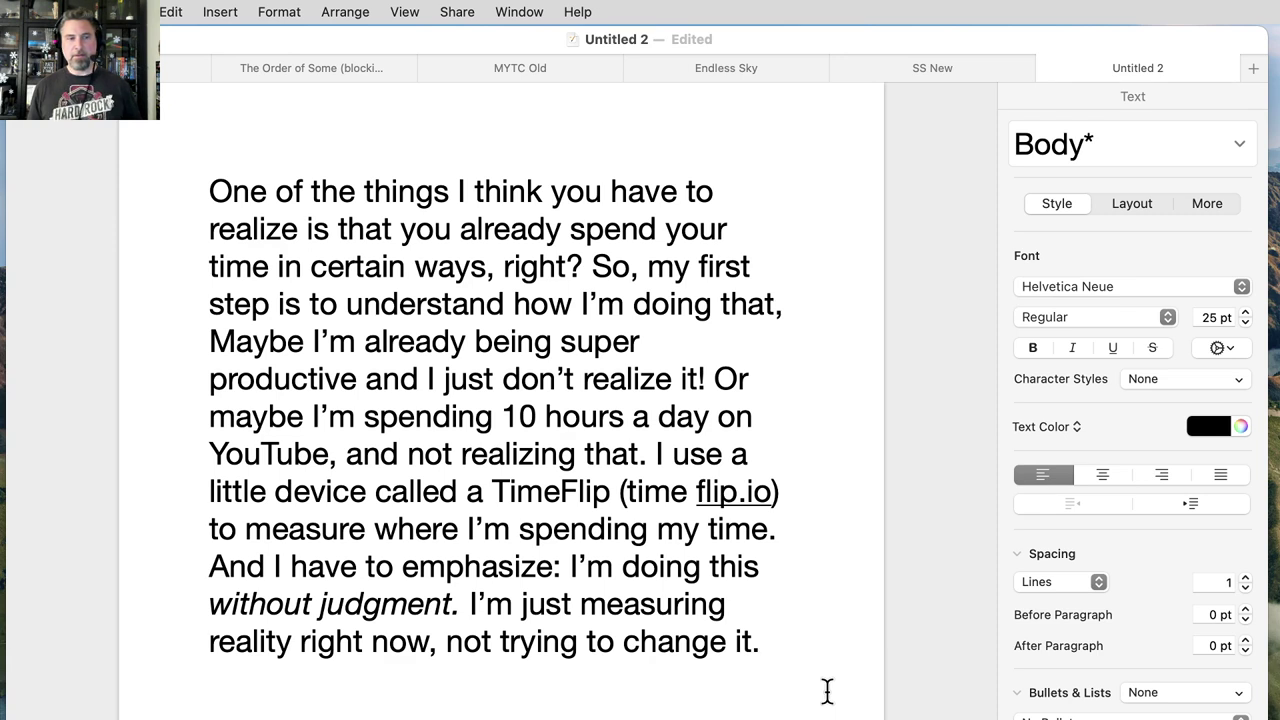
Step: Remove the stray space before "flip.io" so the web address reads "timeflip.io"
{"action": "left_click", "coordinate": [698, 488]}
{"action": "left_click", "coordinate": [686, 490]}
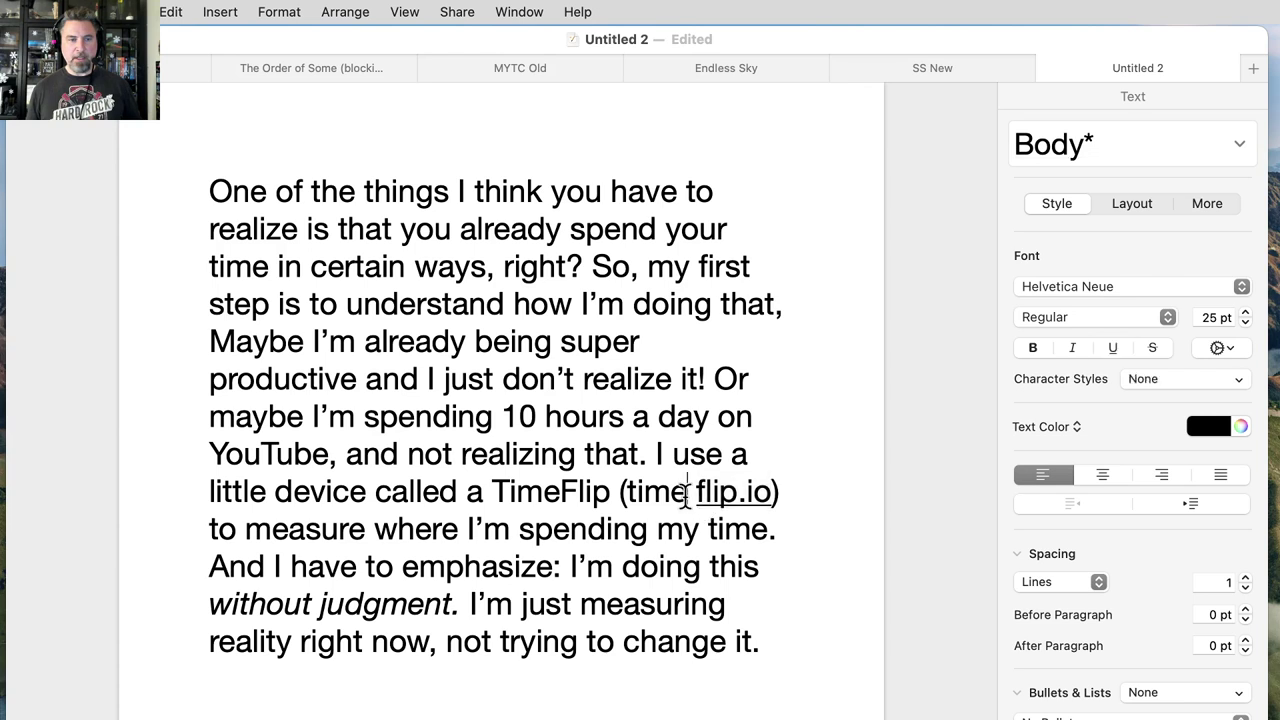
{"action": "key", "text": "BackSpace"}
{"action": "left_click", "coordinate": [606, 689]}
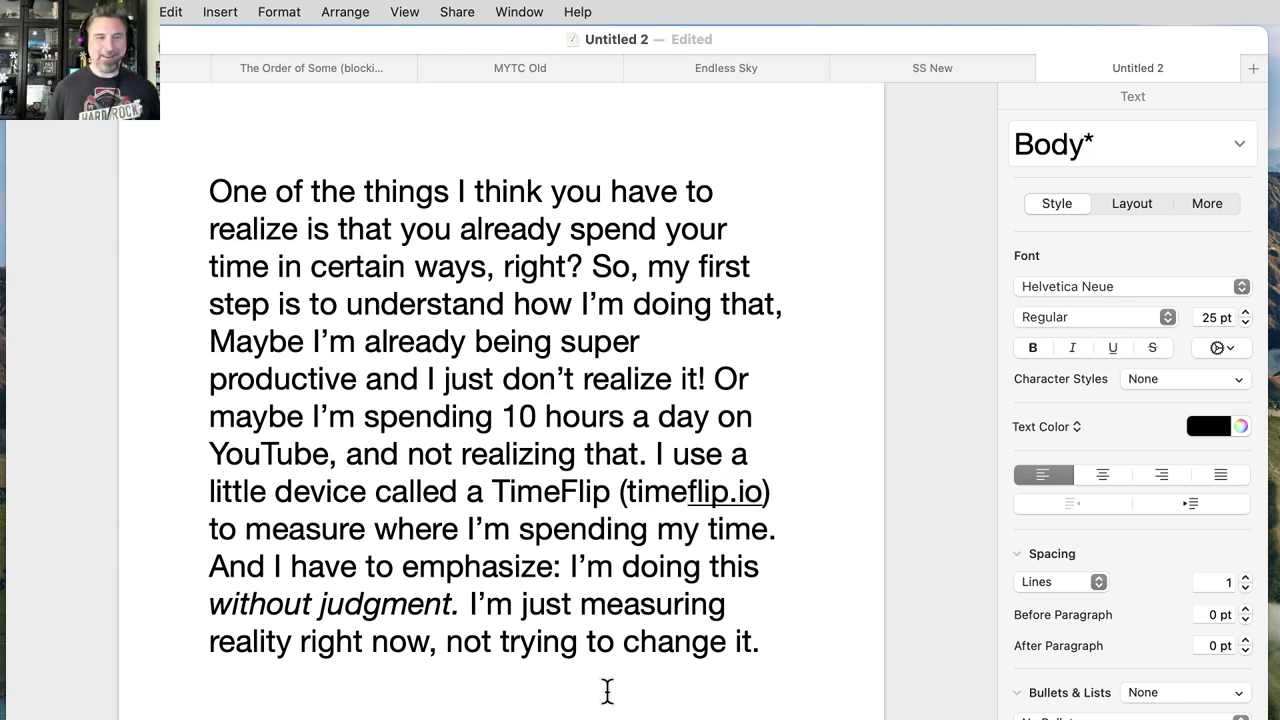
Step: Delete the comma after "So" so the sentence begins "So my first step"
{"action": "left_click", "coordinate": [640, 266]}
{"action": "type", "text": ","}
{"action": "left_click", "coordinate": [640, 266]}
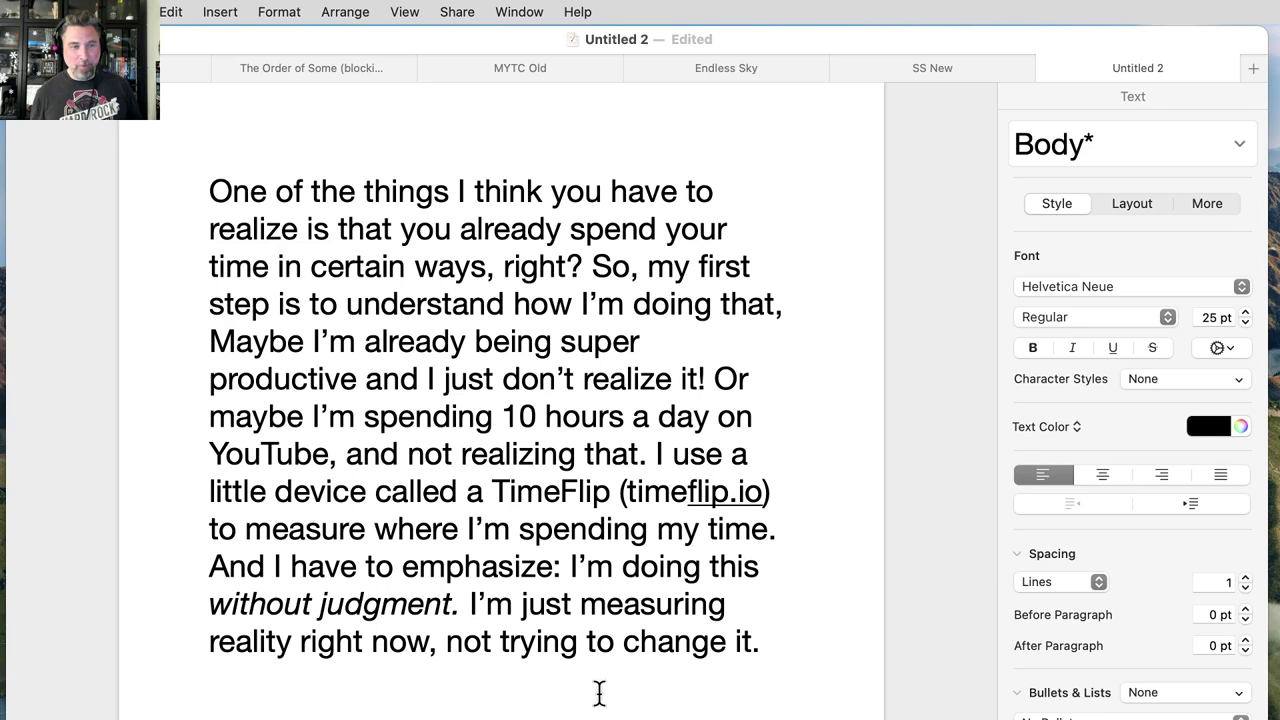
{"action": "key", "text": "BackSpace"}
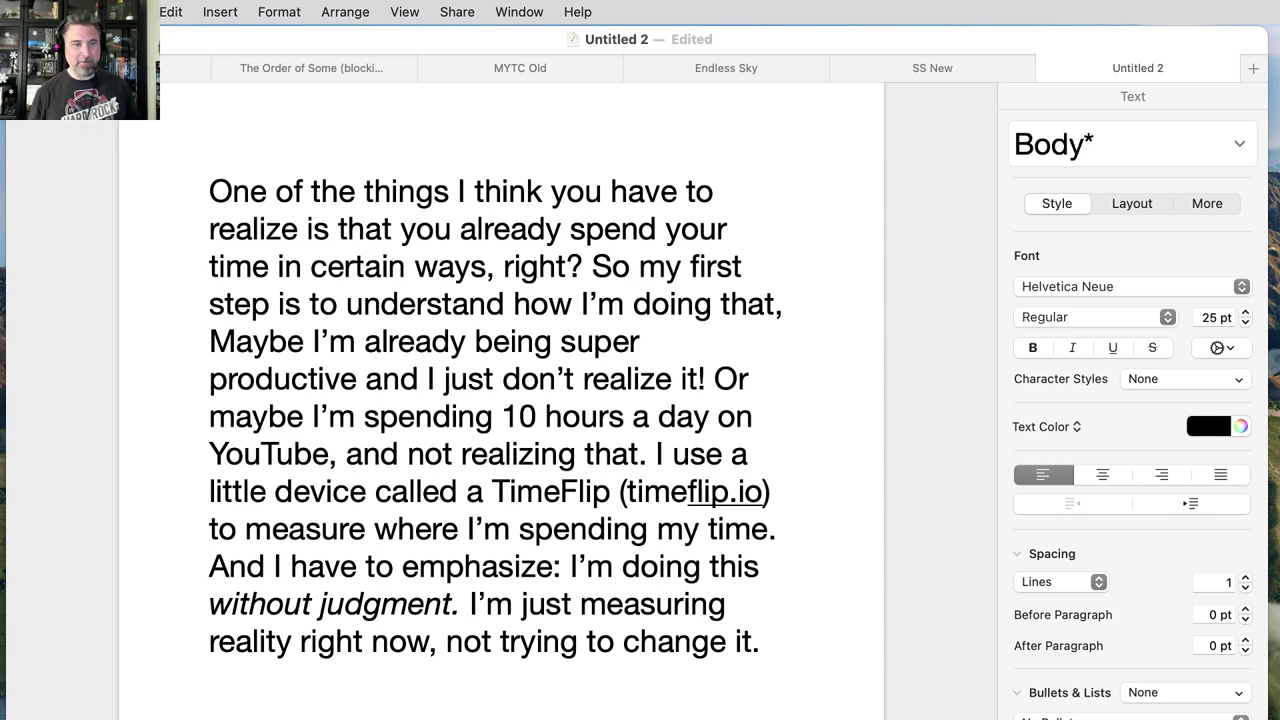
{"action": "key", "text": "Right"}
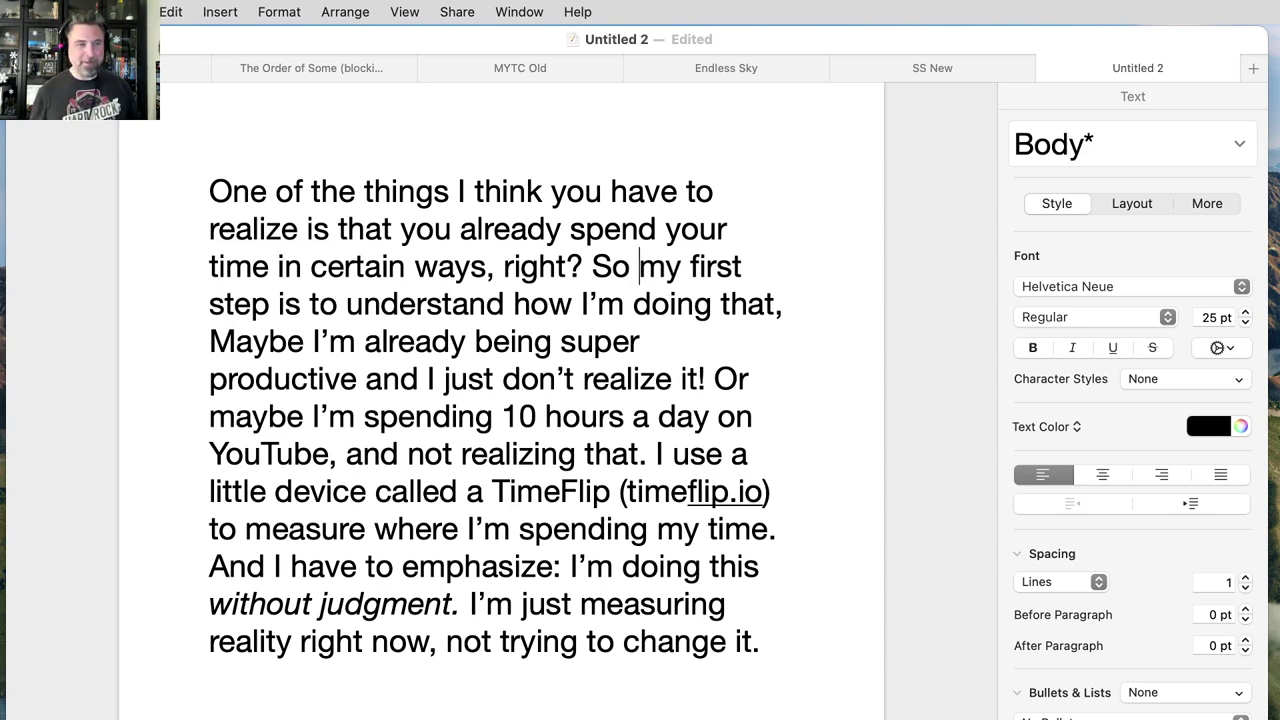
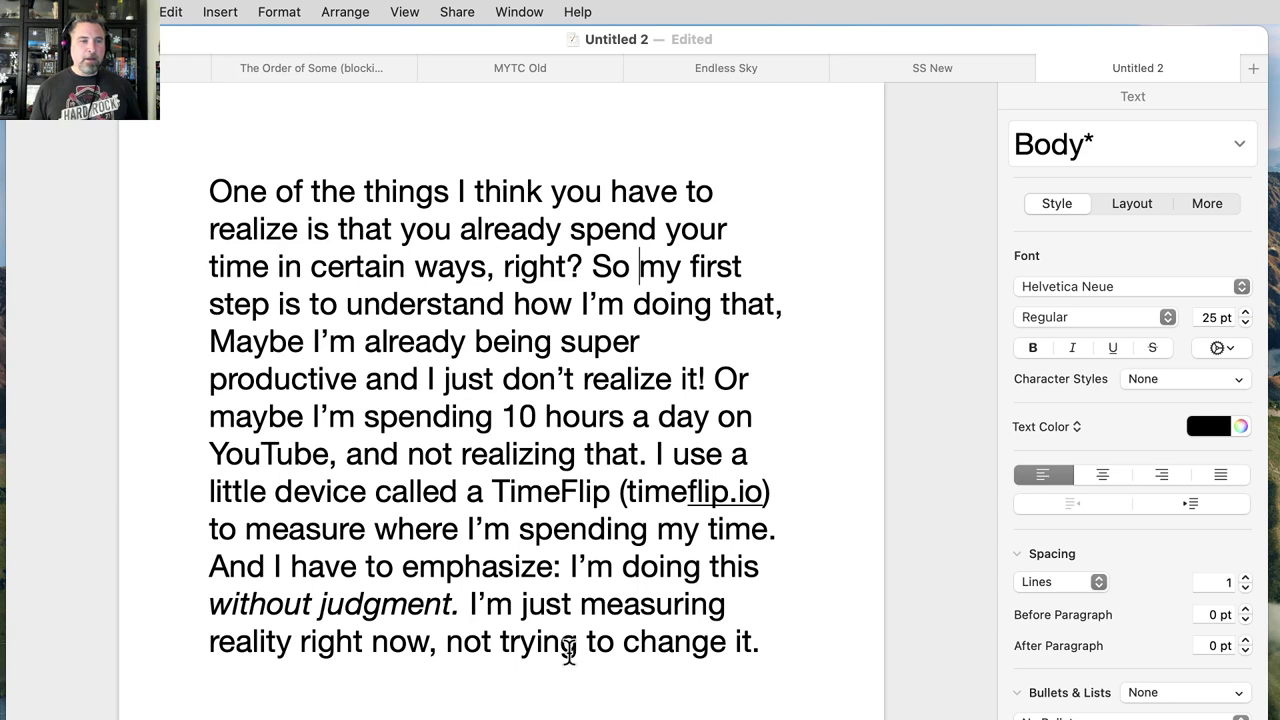
Step: Expand the contraction "don't" into "do not" in the sentence about already being super productive
{"action": "left_click", "coordinate": [565, 375]}
{"action": "key", "text": "BackSpace"}
{"action": "type", "text": "o"}
{"action": "key", "text": "Left"}
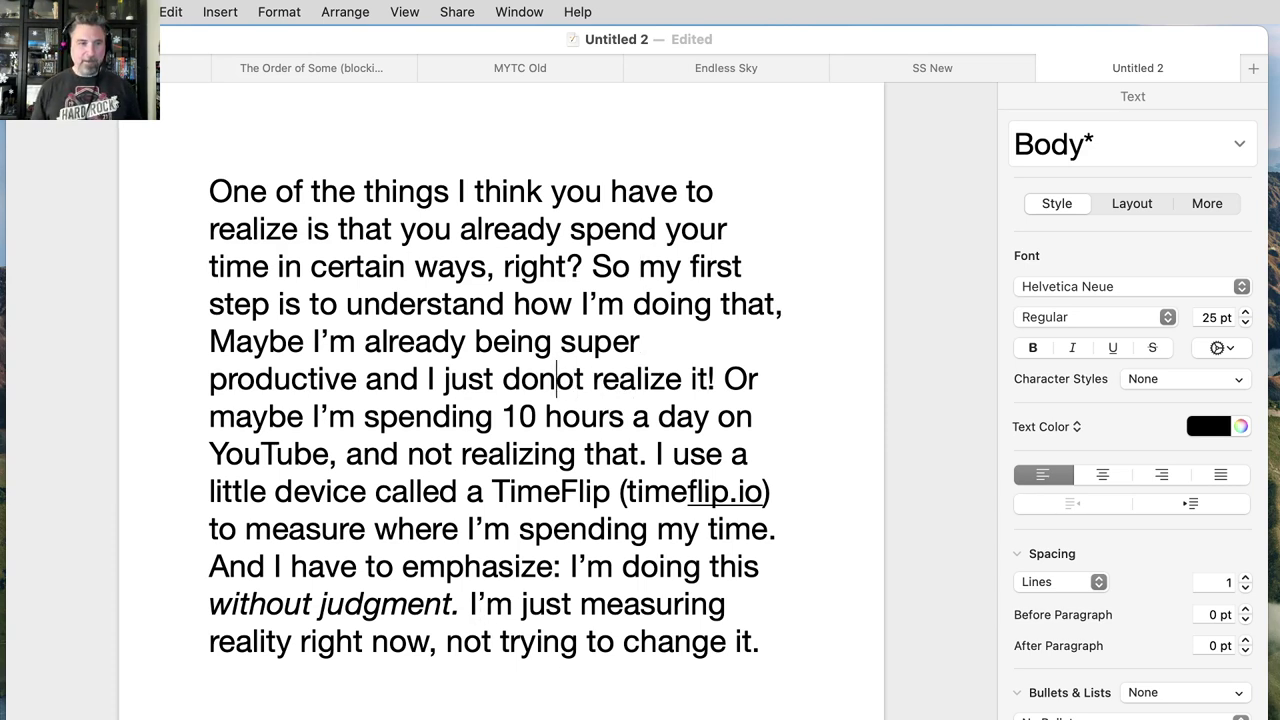
{"action": "key", "text": "Left"}
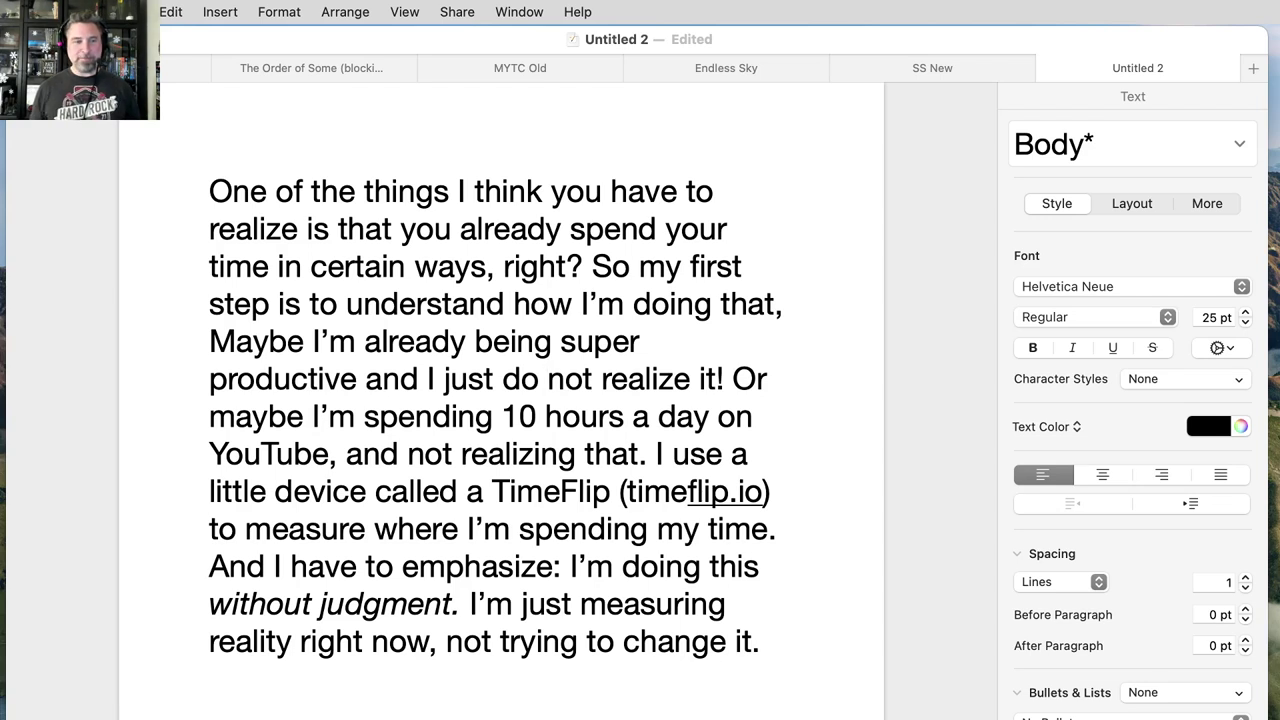
Step: Change "do not" back to the contraction "don't" before "realize it!"
{"action": "key", "text": "BackSpace"}
{"action": "key", "text": "Right"}
{"action": "key", "text": "Right"}
{"action": "key", "text": "Right"}
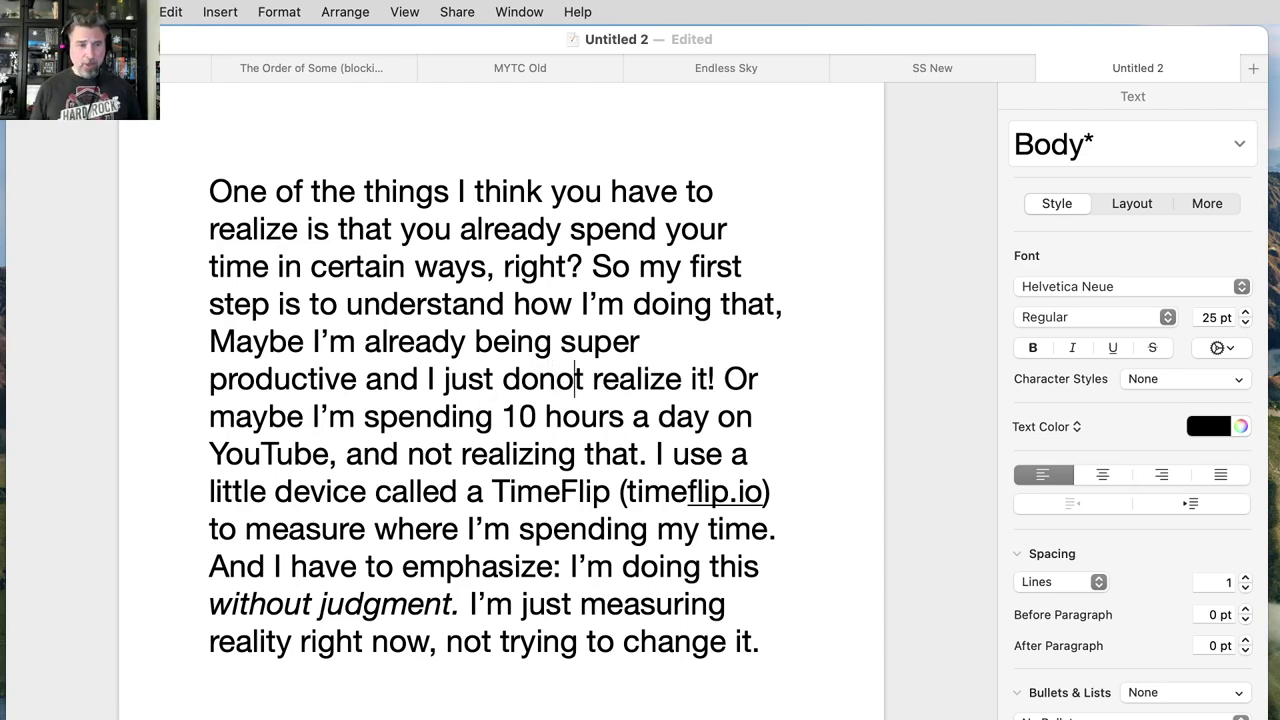
{"action": "key", "text": "Left"}
{"action": "key", "text": "BackSpace"}
{"action": "type", "text": "'"}
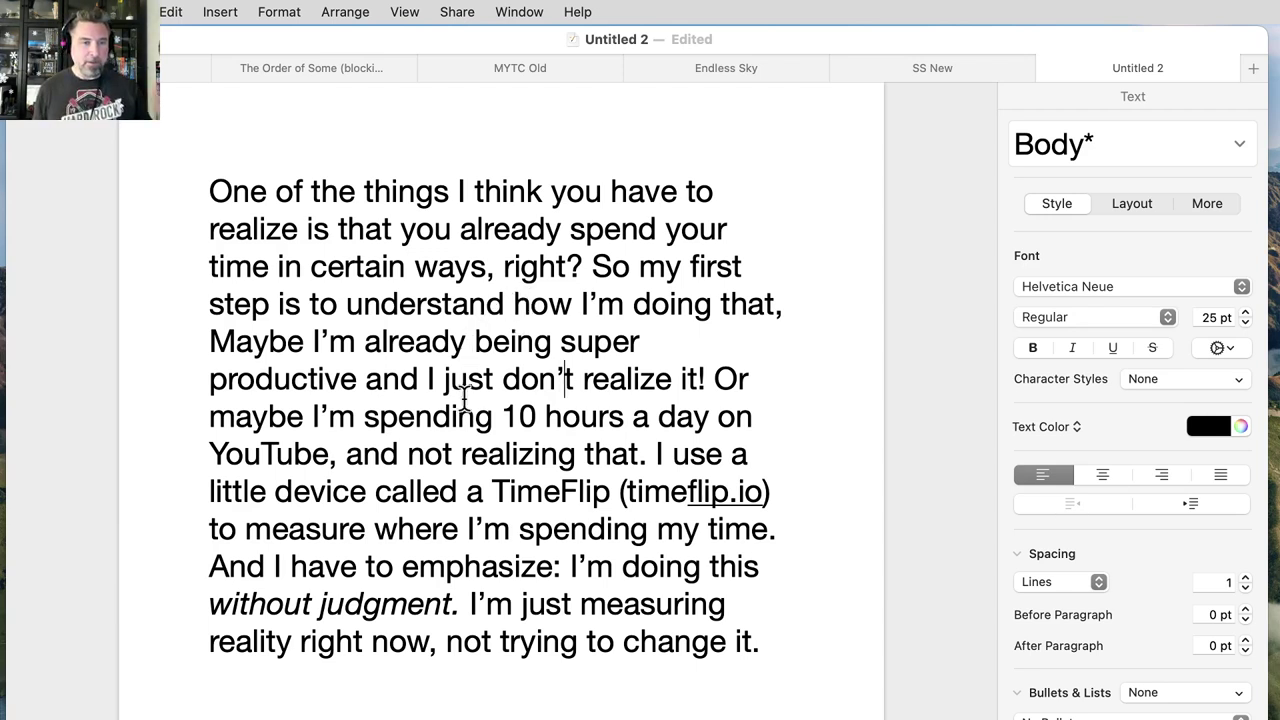
Step: Insert the parenthetical "(meaning, blah blah blah)" after "to measure" in the TimeFlip sentence
{"action": "left_click", "coordinate": [366, 530]}
{"action": "type", "text": "(meaning, blah blah b"}
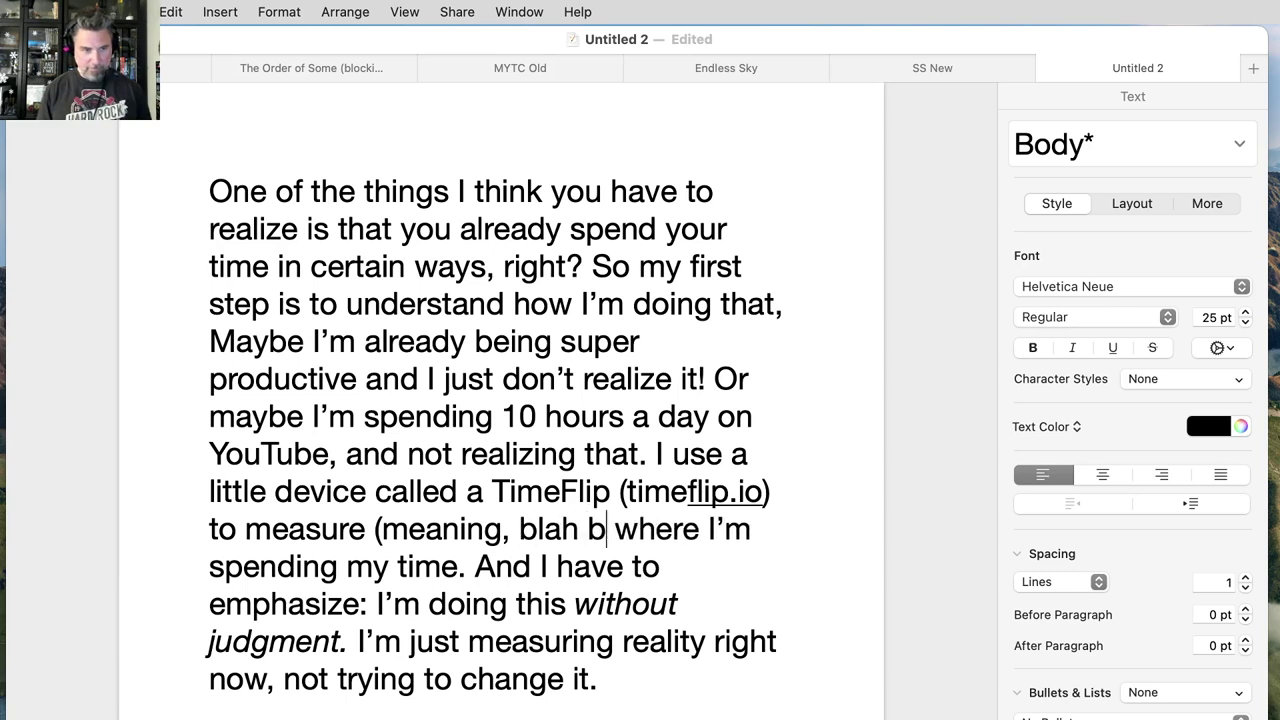
{"action": "type", "text": "lah)"}
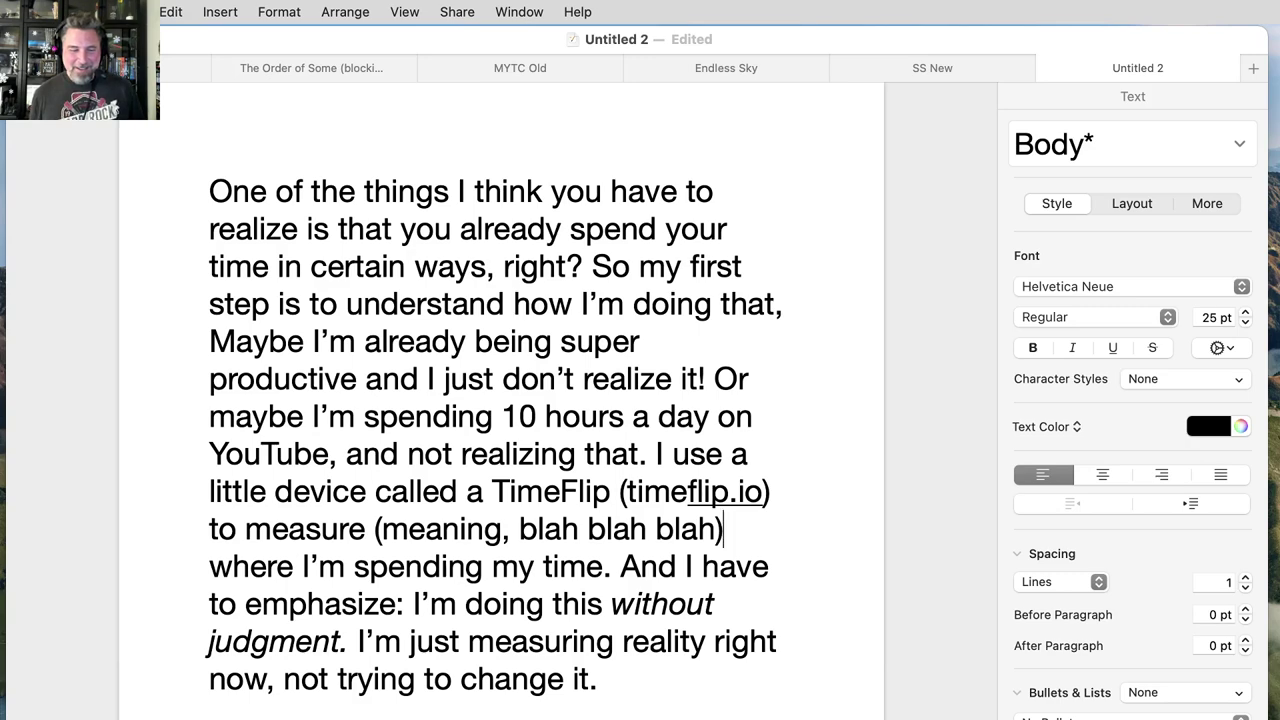
Step: Switch to Google Drive in the browser and open the Ch 02 Jones11 document from the Original folder
{"action": "key", "text": "super+Tab"}
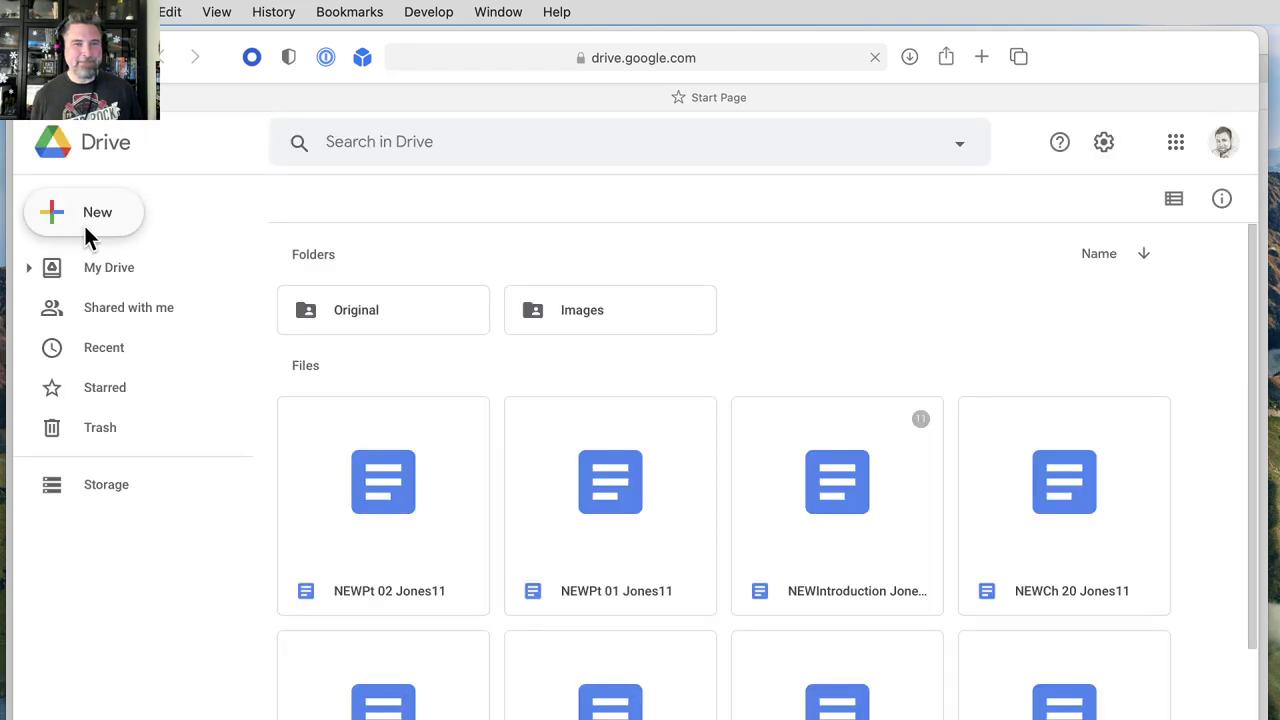
{"action": "double_click", "coordinate": [403, 313]}
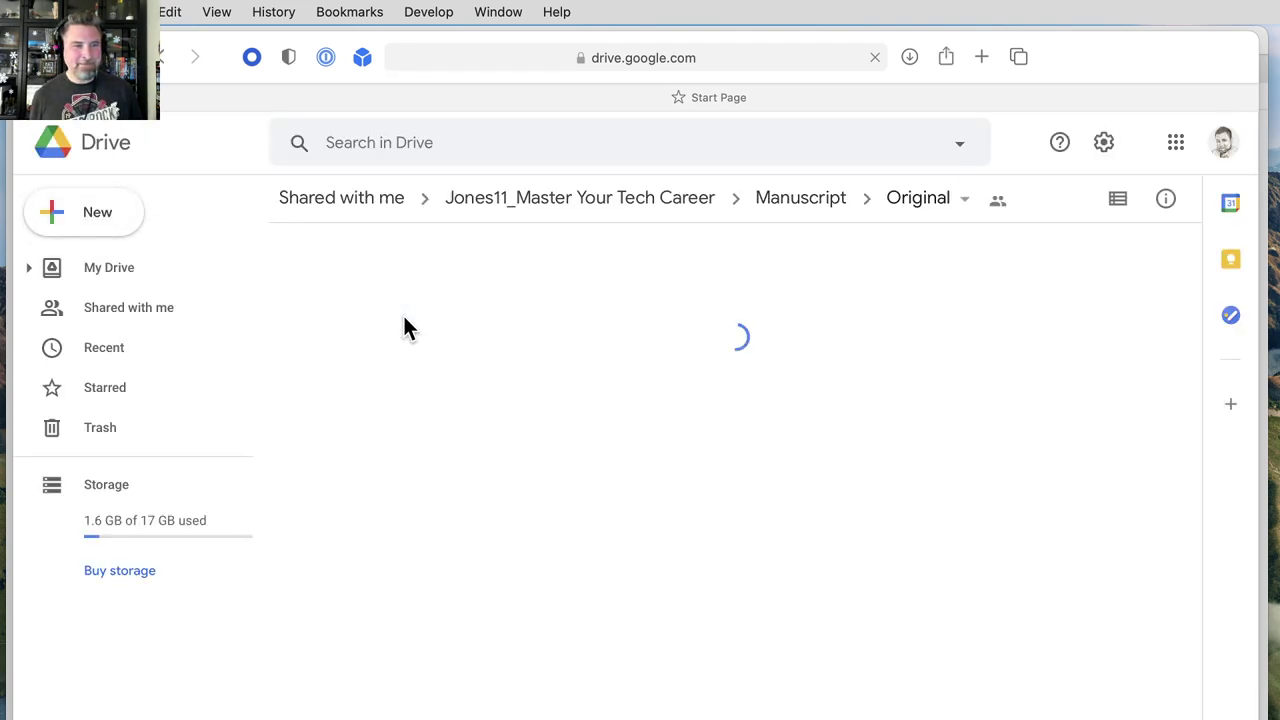
{"action": "scroll", "coordinate": [416, 642], "scroll_direction": "down", "scroll_amount": 5}
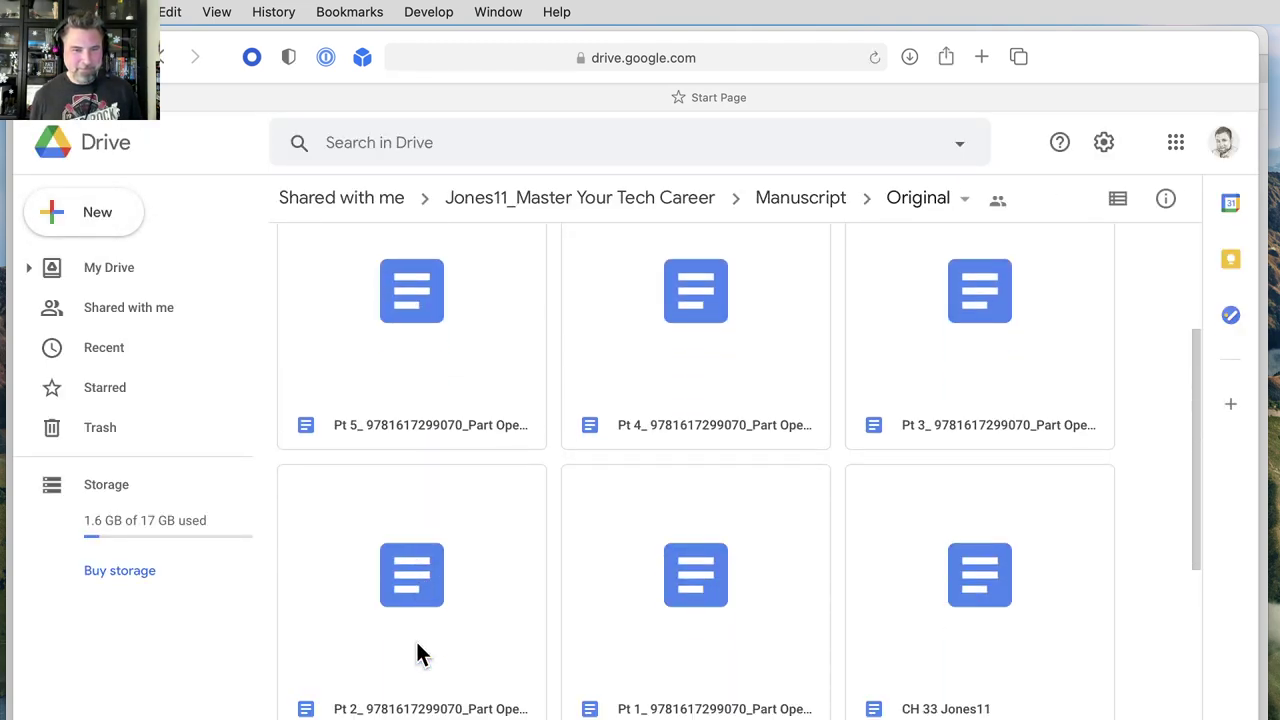
{"action": "scroll", "coordinate": [416, 645], "scroll_direction": "down", "scroll_amount": 1}
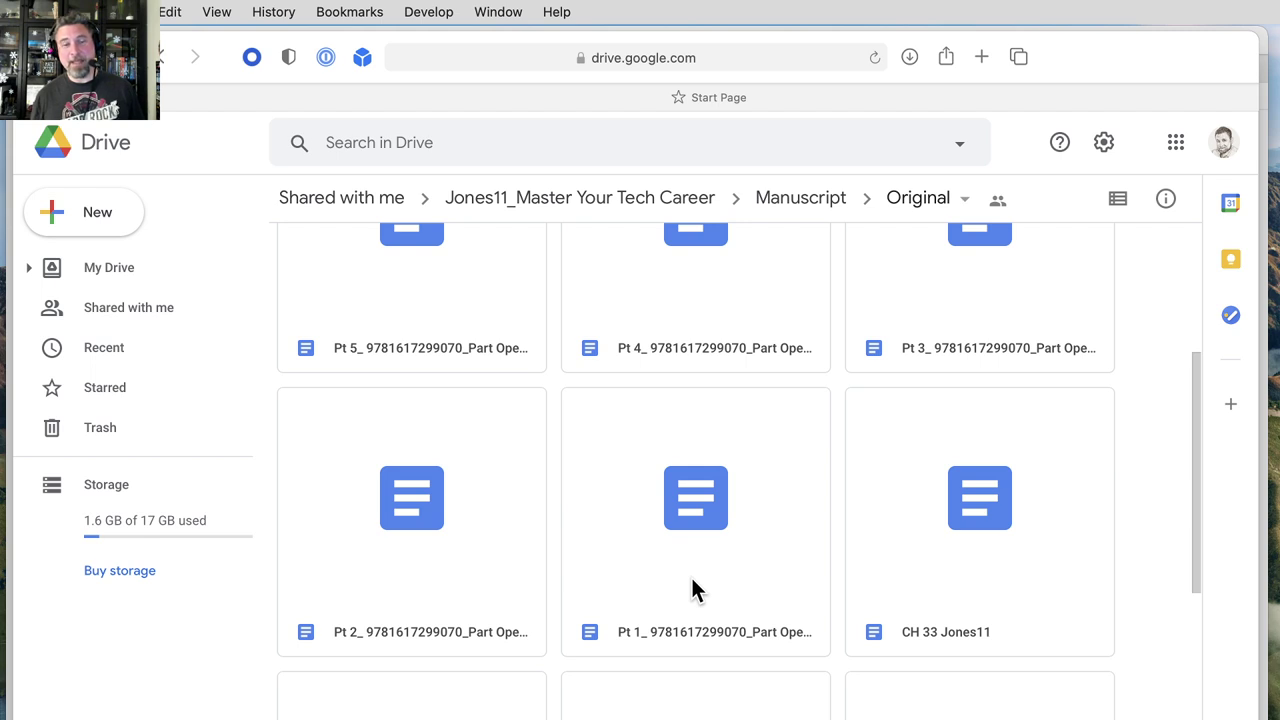
{"action": "scroll", "coordinate": [697, 590], "scroll_direction": "down", "scroll_amount": 1}
{"action": "scroll", "coordinate": [697, 590], "scroll_direction": "down", "scroll_amount": 20}
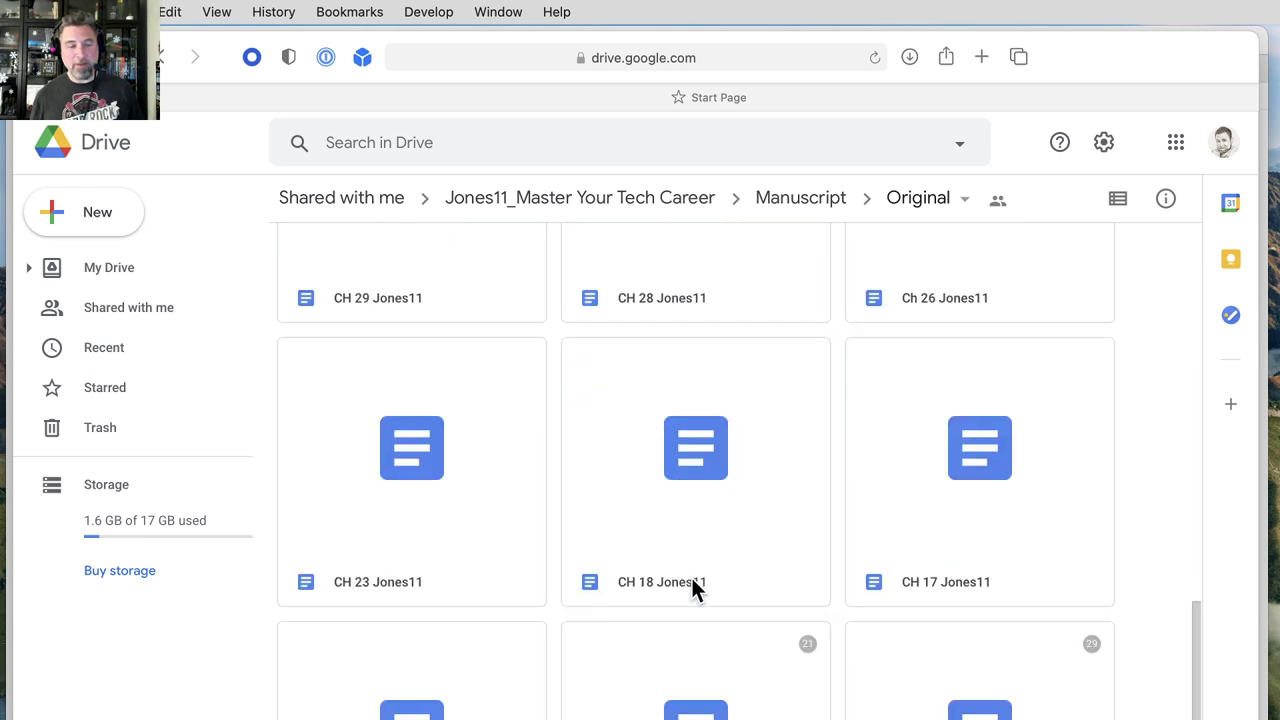
{"action": "scroll", "coordinate": [697, 590], "scroll_direction": "down", "scroll_amount": 5}
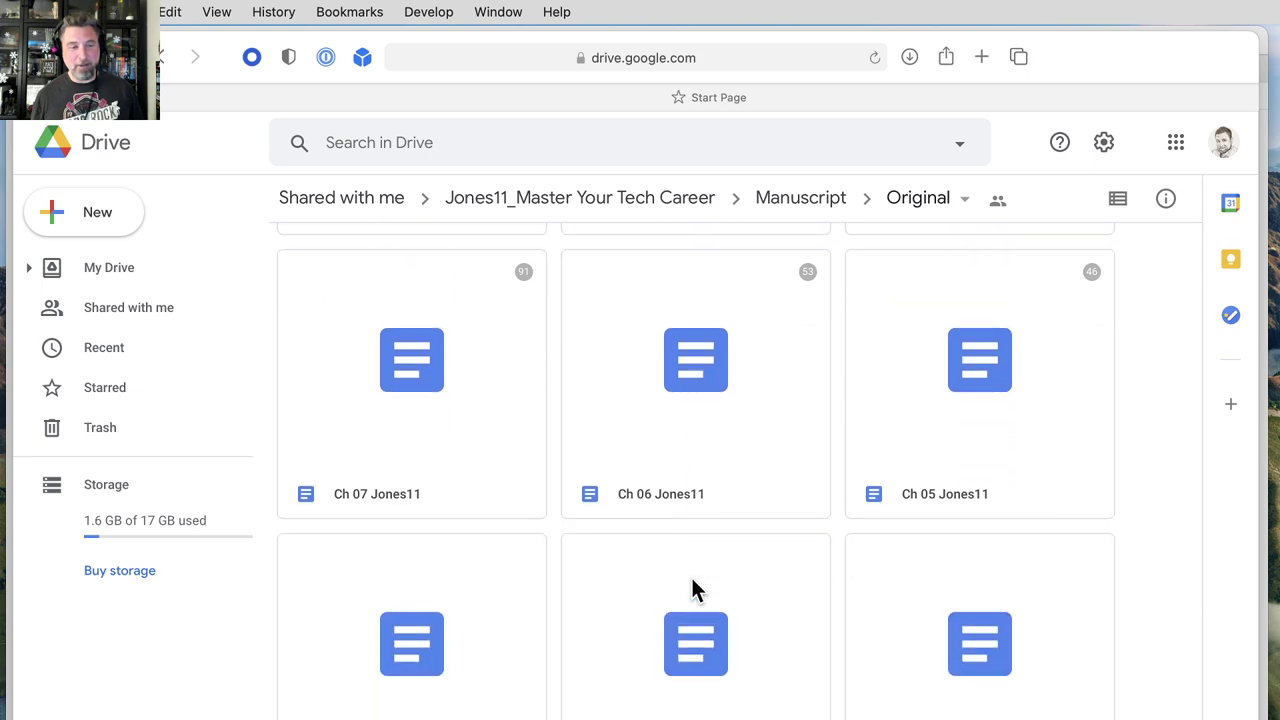
{"action": "double_click", "coordinate": [930, 658]}
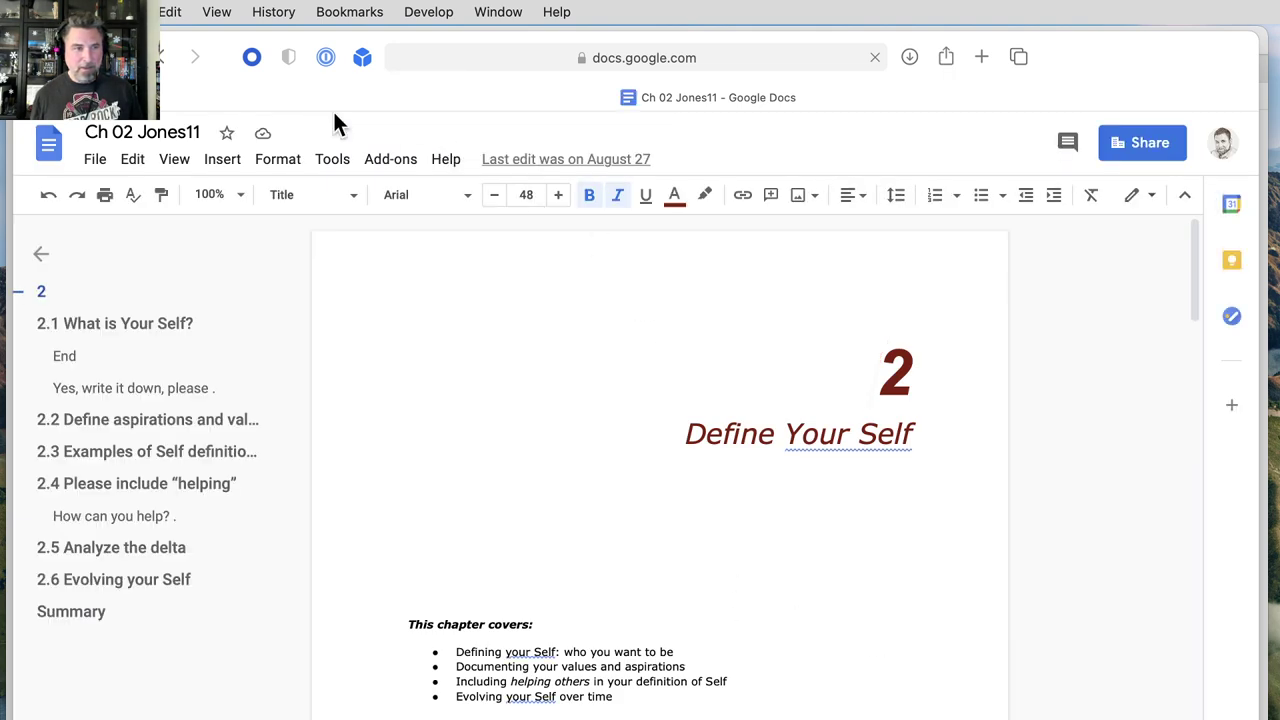
Step: Close the Ch 02 and Ch 01 documents and go up to the Manuscript folder in Drive
{"action": "left_click", "coordinate": [168, 99]}
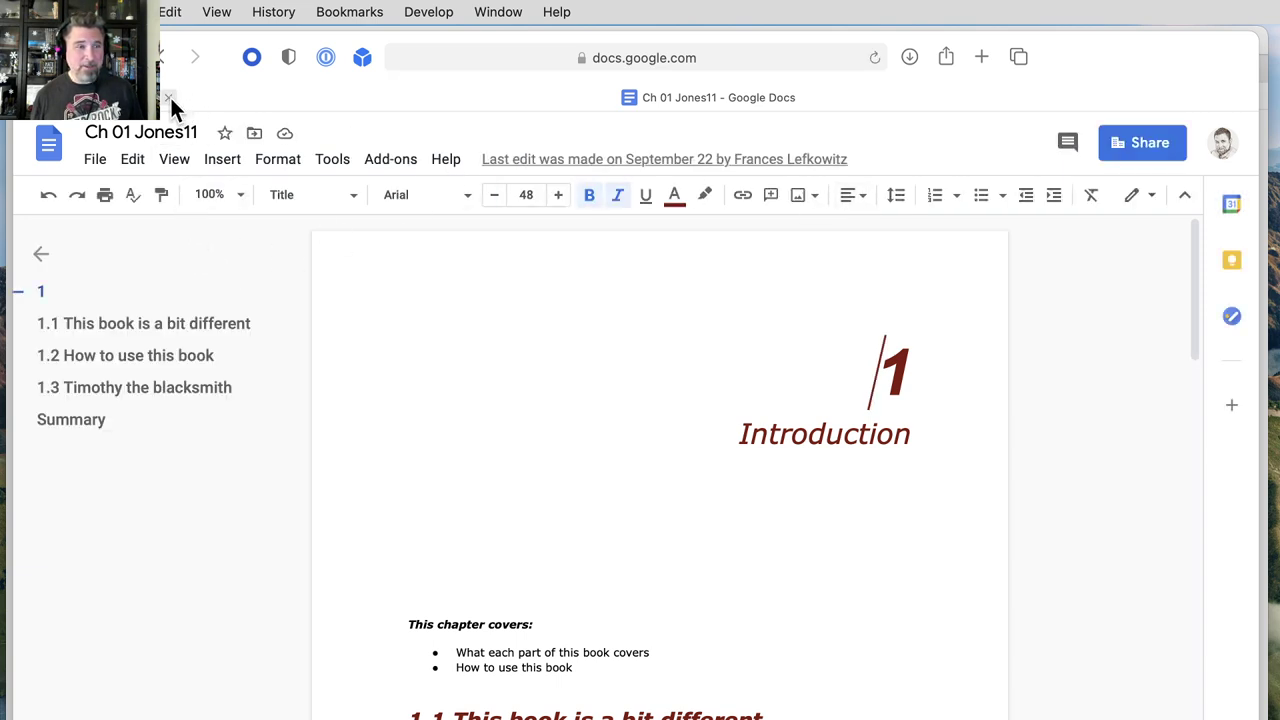
{"action": "left_click", "coordinate": [169, 97]}
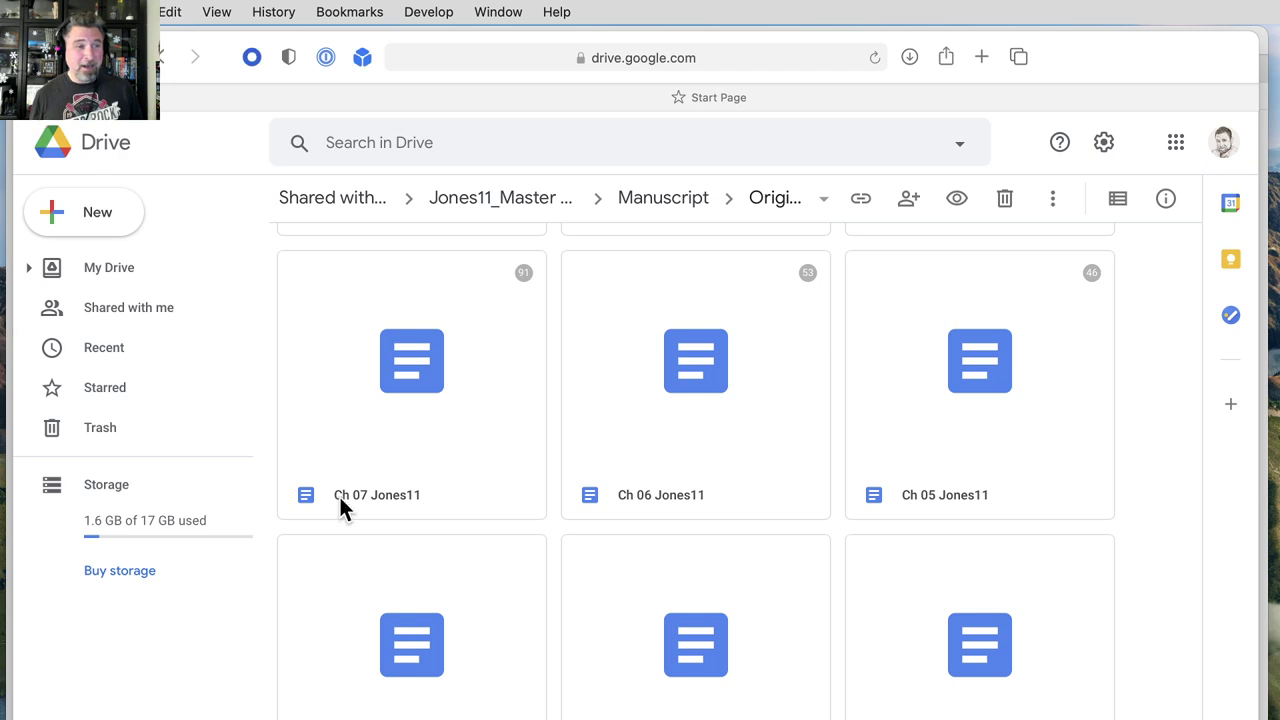
{"action": "left_click", "coordinate": [633, 201]}
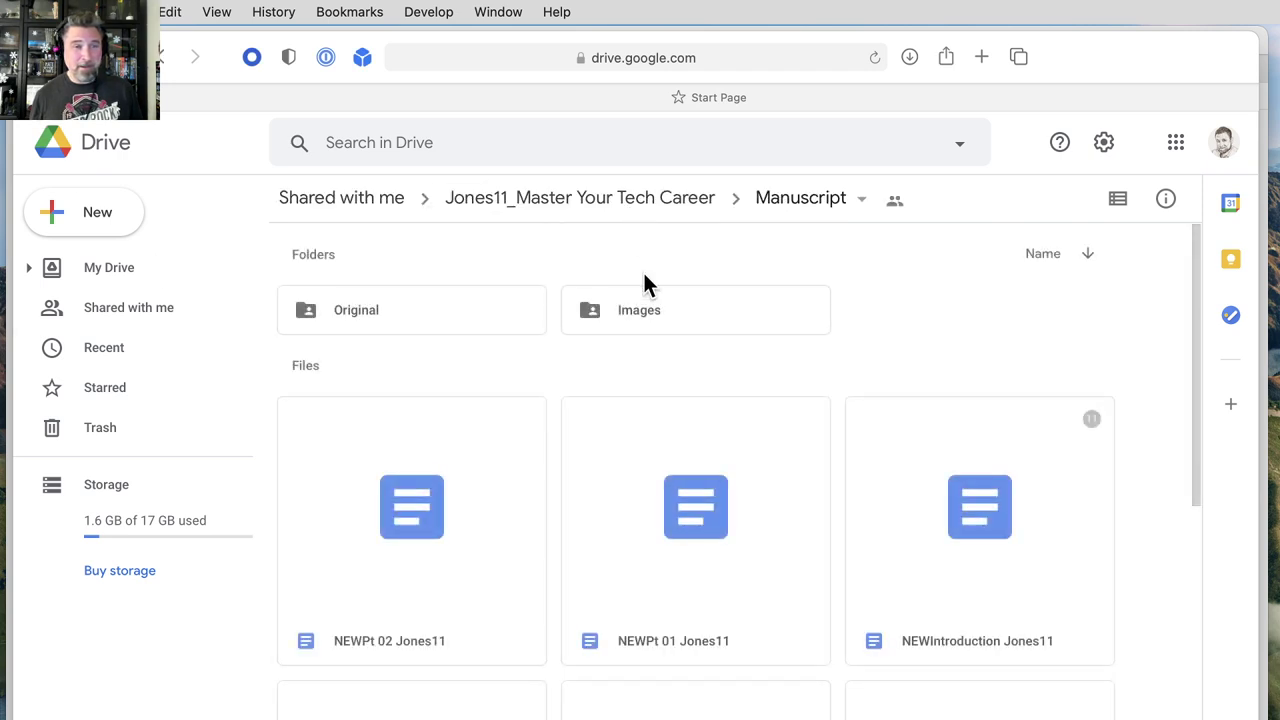
Step: Open the NEWCh 11 Jones11 document from the Manuscript folder and look through its sections on solving problems
{"action": "scroll", "coordinate": [575, 588], "scroll_direction": "down", "scroll_amount": 4}
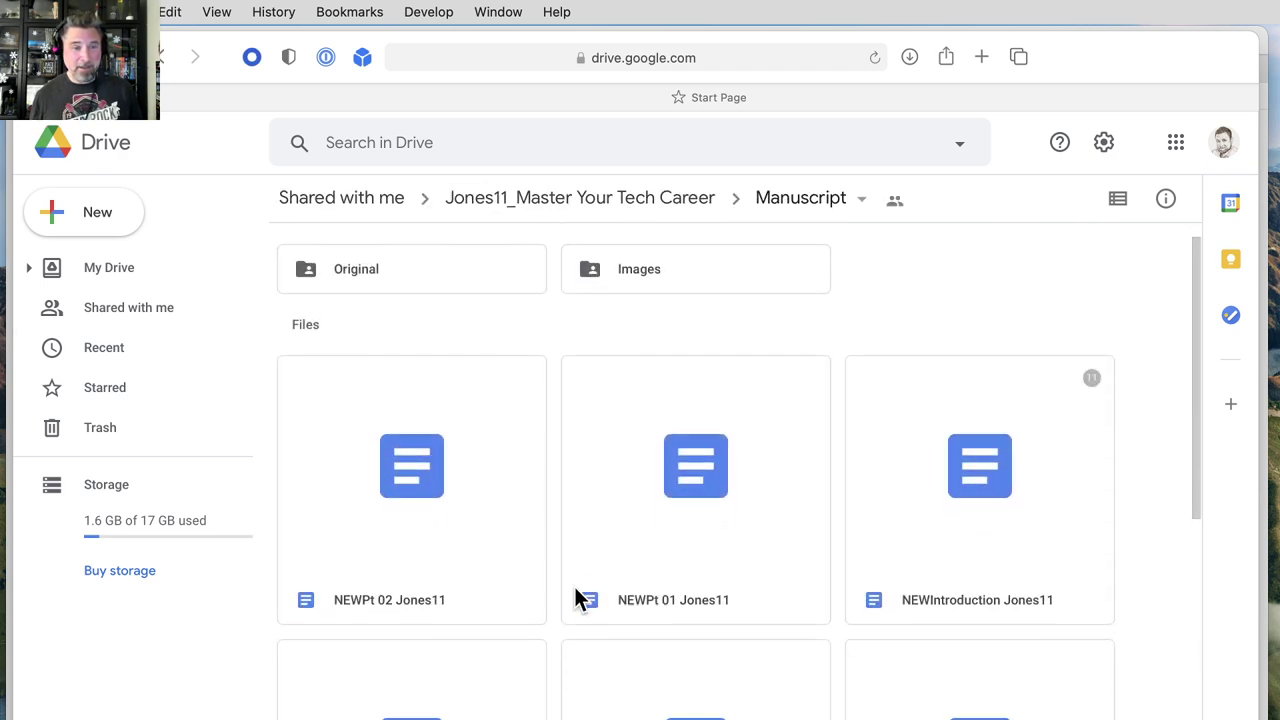
{"action": "scroll", "coordinate": [574, 590], "scroll_direction": "down", "scroll_amount": 15}
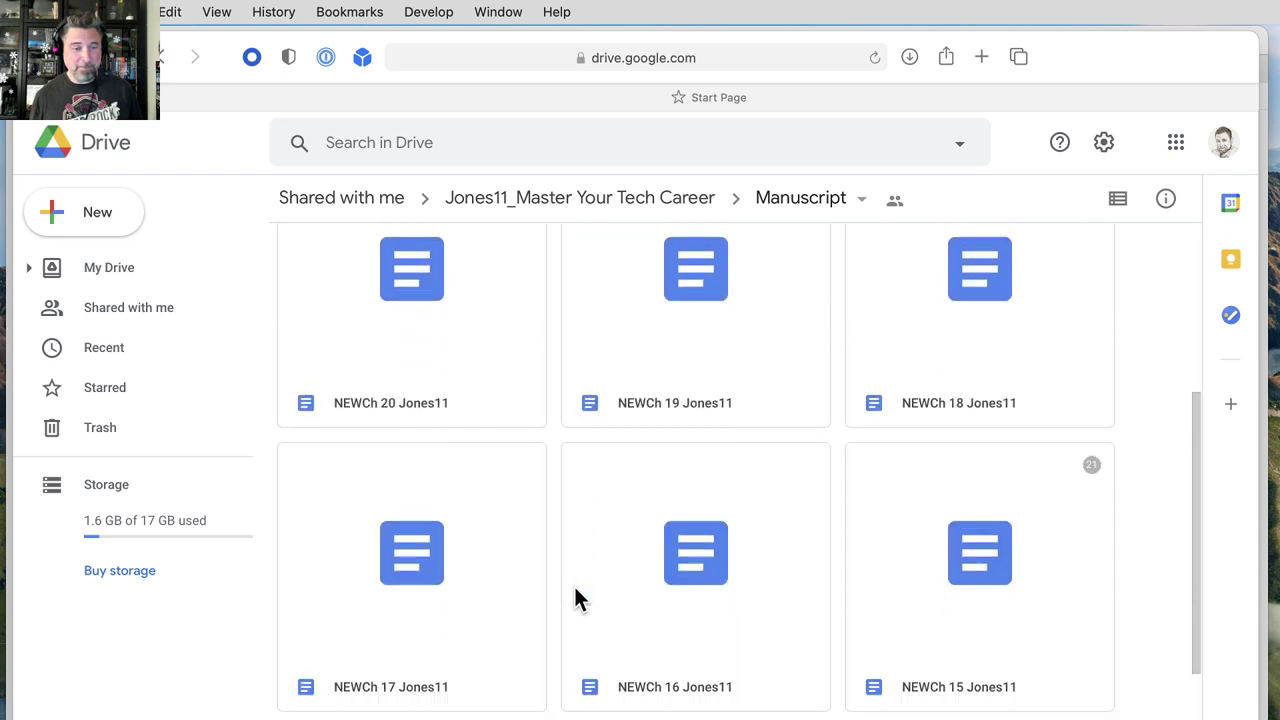
{"action": "scroll", "coordinate": [575, 597], "scroll_direction": "down", "scroll_amount": 1}
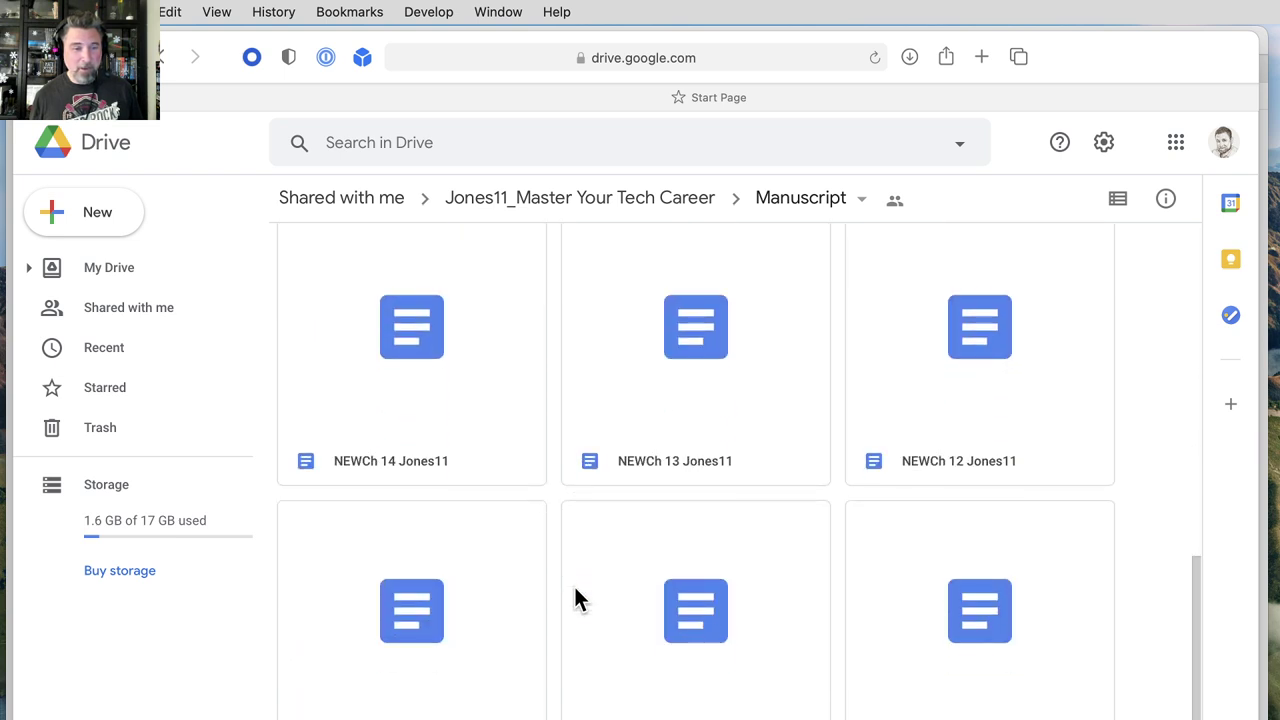
{"action": "double_click", "coordinate": [442, 611]}
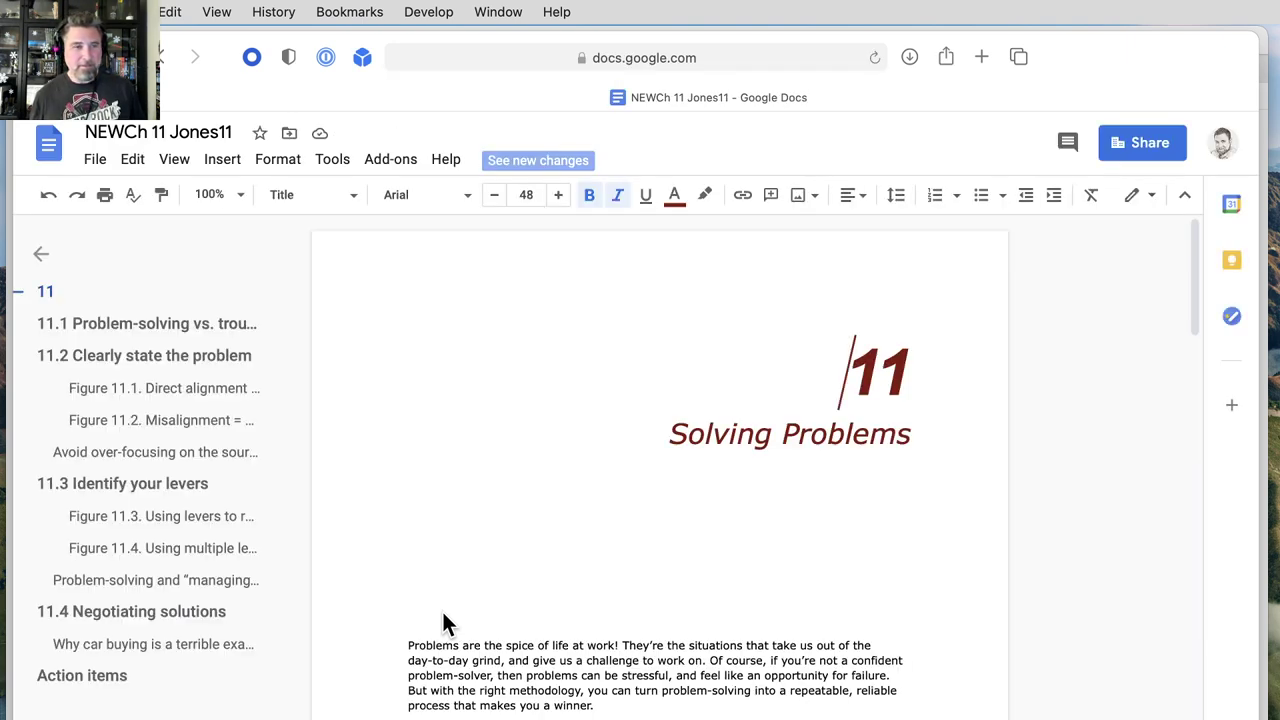
{"action": "scroll", "coordinate": [695, 607], "scroll_direction": "down", "scroll_amount": 2}
{"action": "scroll", "coordinate": [695, 607], "scroll_direction": "down", "scroll_amount": 15}
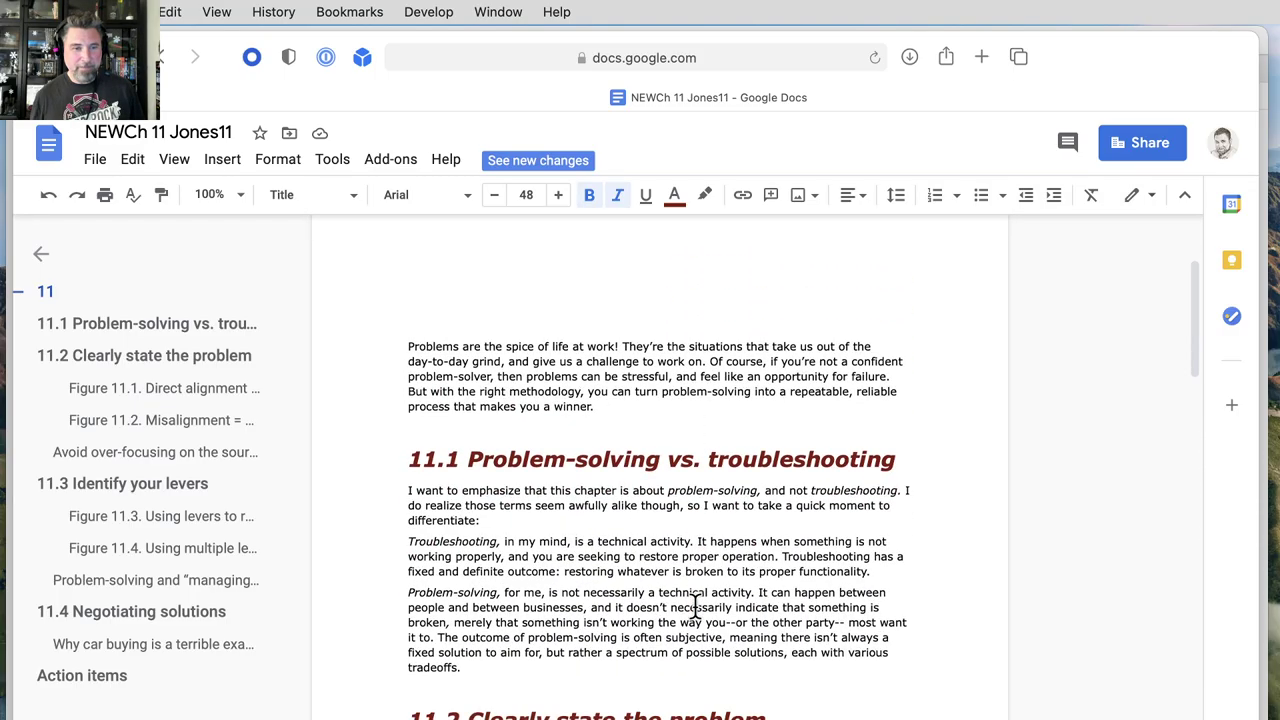
{"action": "scroll", "coordinate": [695, 607], "scroll_direction": "down", "scroll_amount": 20}
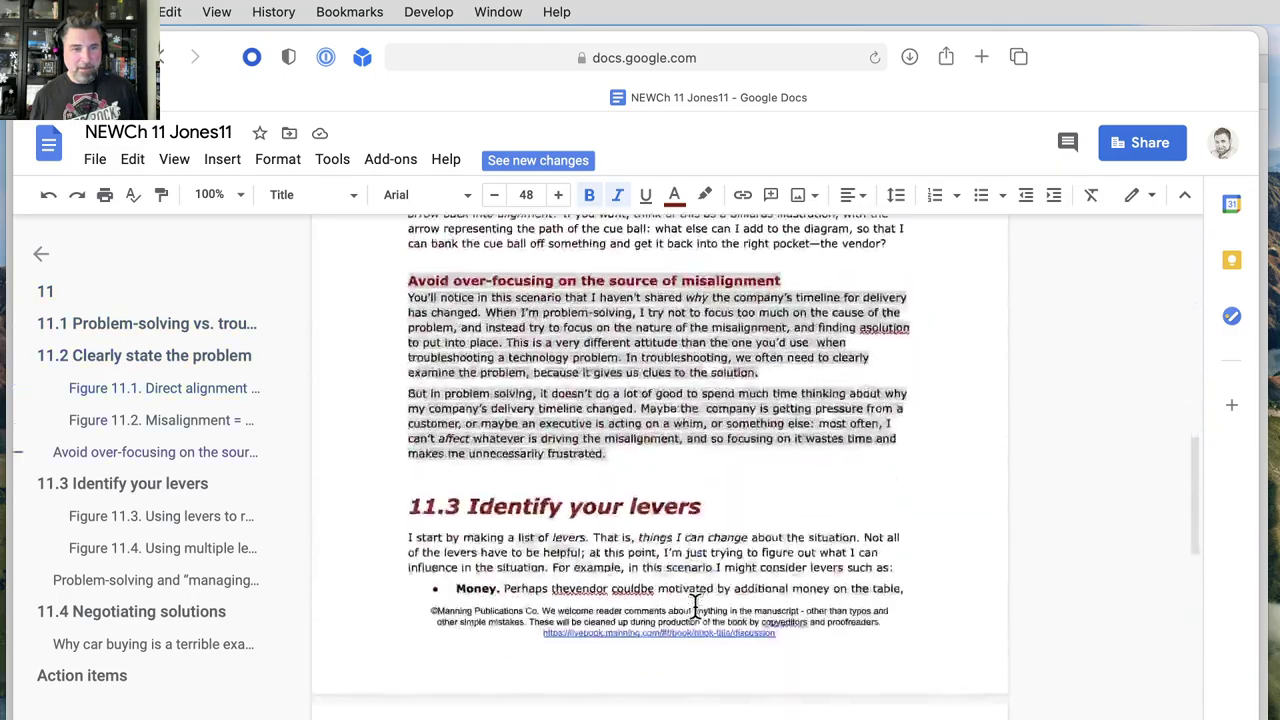
{"action": "scroll", "coordinate": [695, 607], "scroll_direction": "down", "scroll_amount": 4}
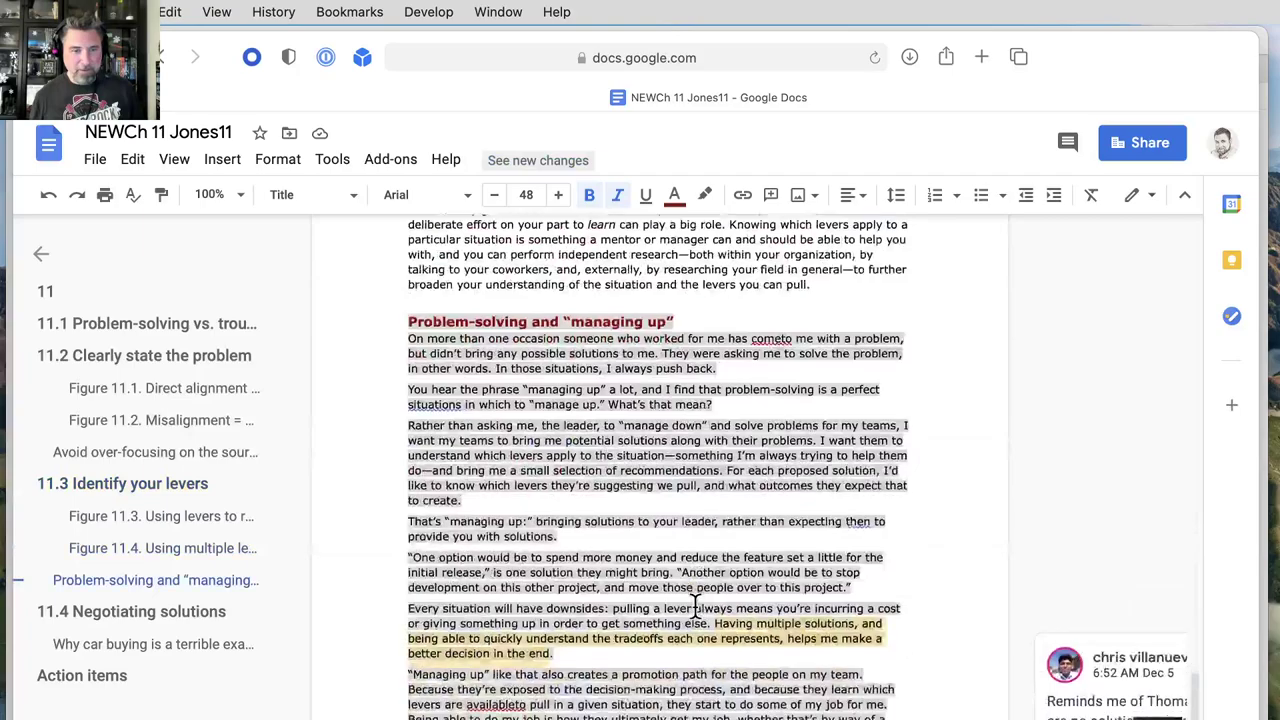
{"action": "scroll", "coordinate": [695, 607], "scroll_direction": "down", "scroll_amount": 15}
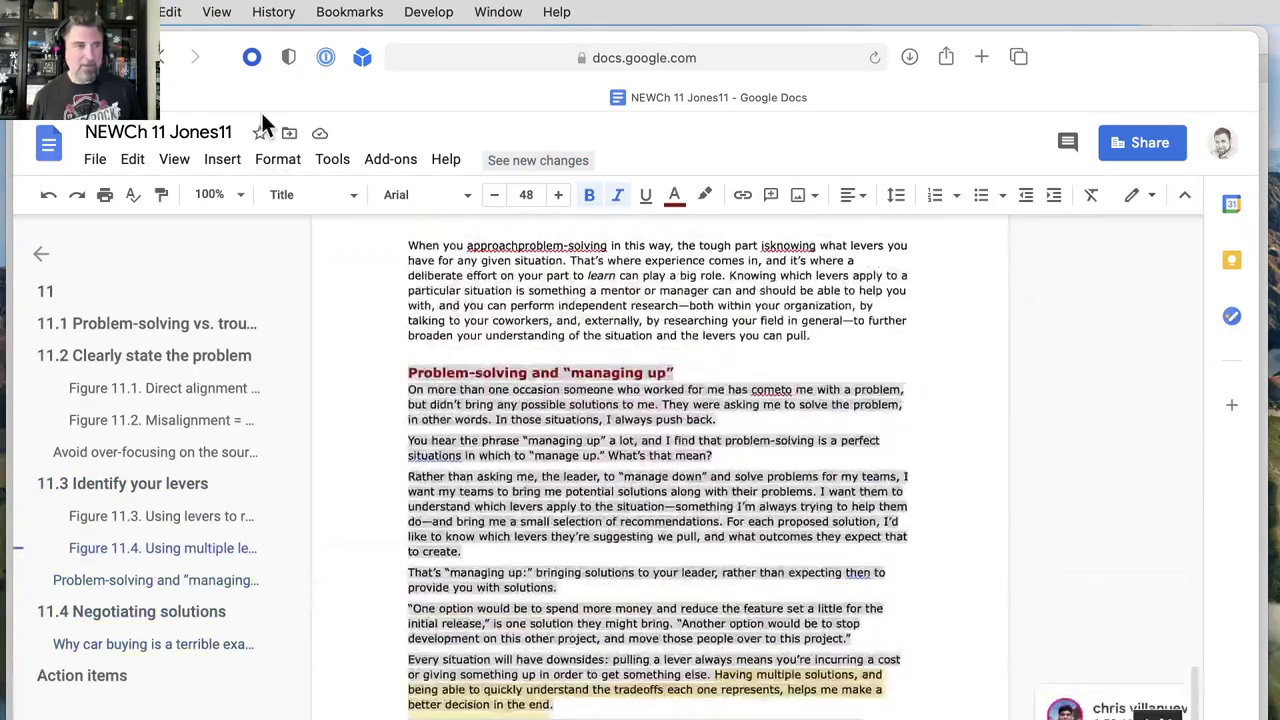
Step: Close the chapter 11 document and open NEWCh 08 Jones11 from the Manuscript folder
{"action": "left_click", "coordinate": [168, 97]}
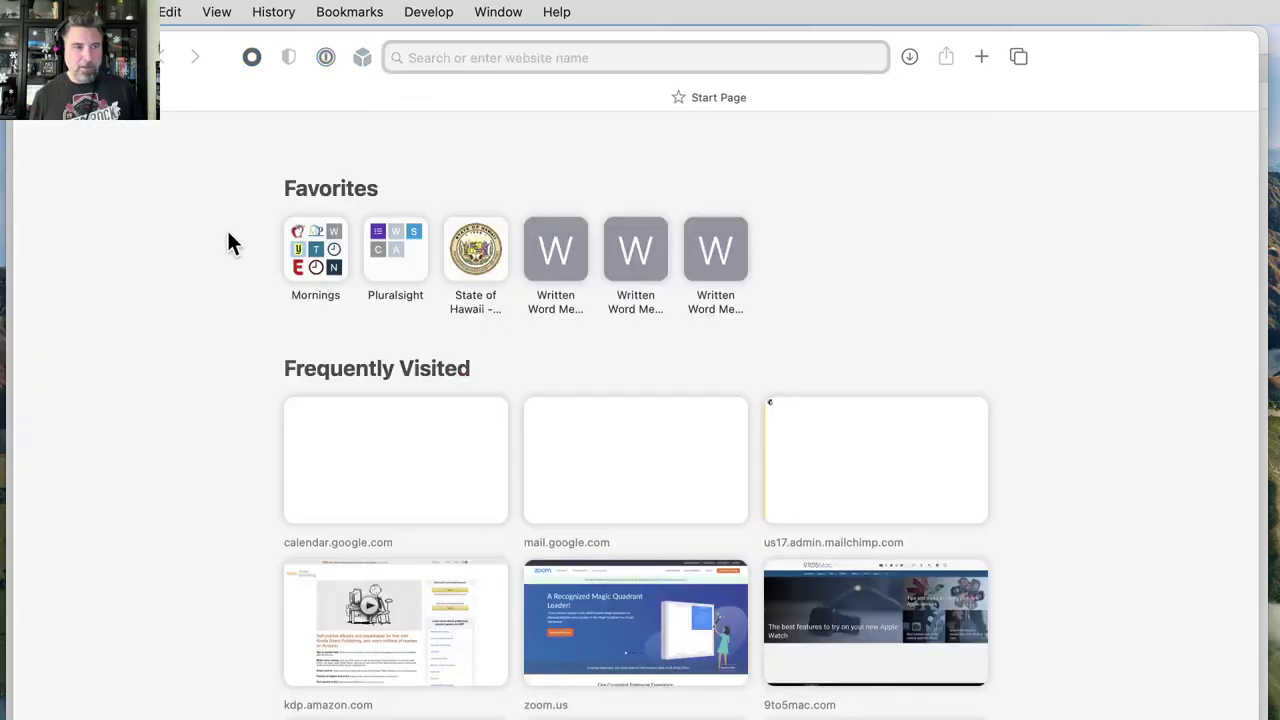
{"action": "left_click", "coordinate": [160, 56]}
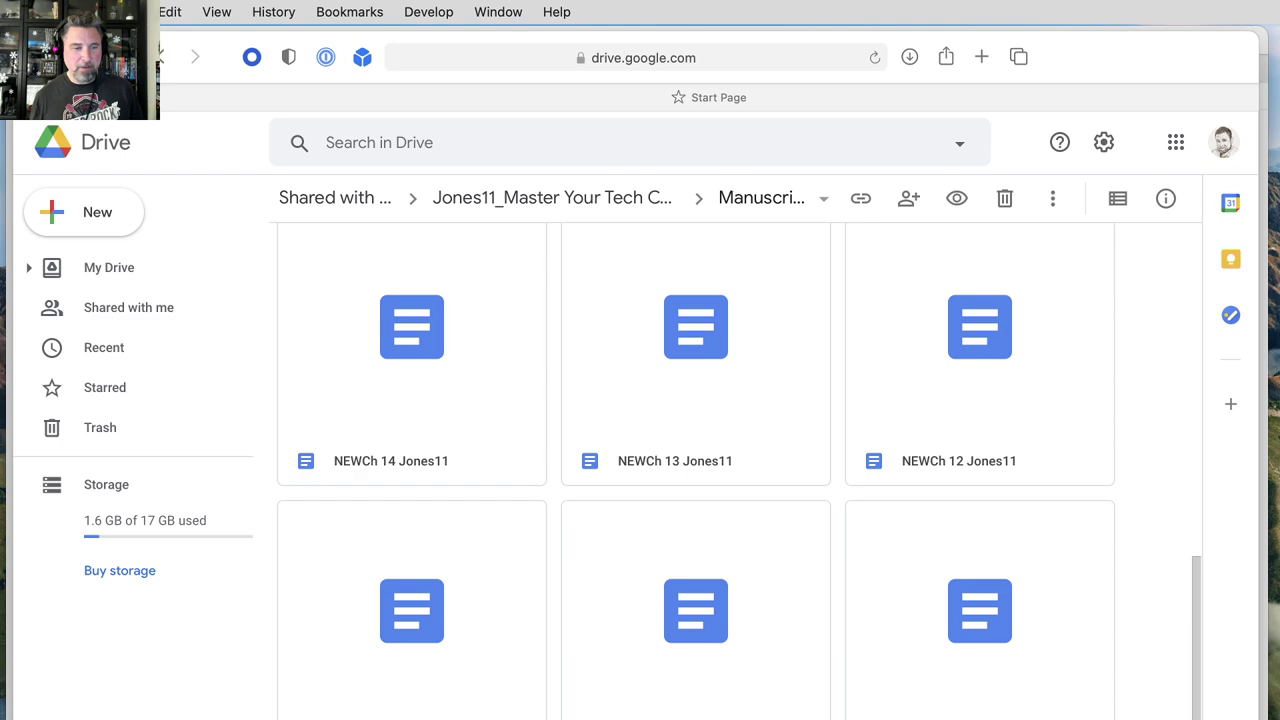
{"action": "key", "text": "Return"}
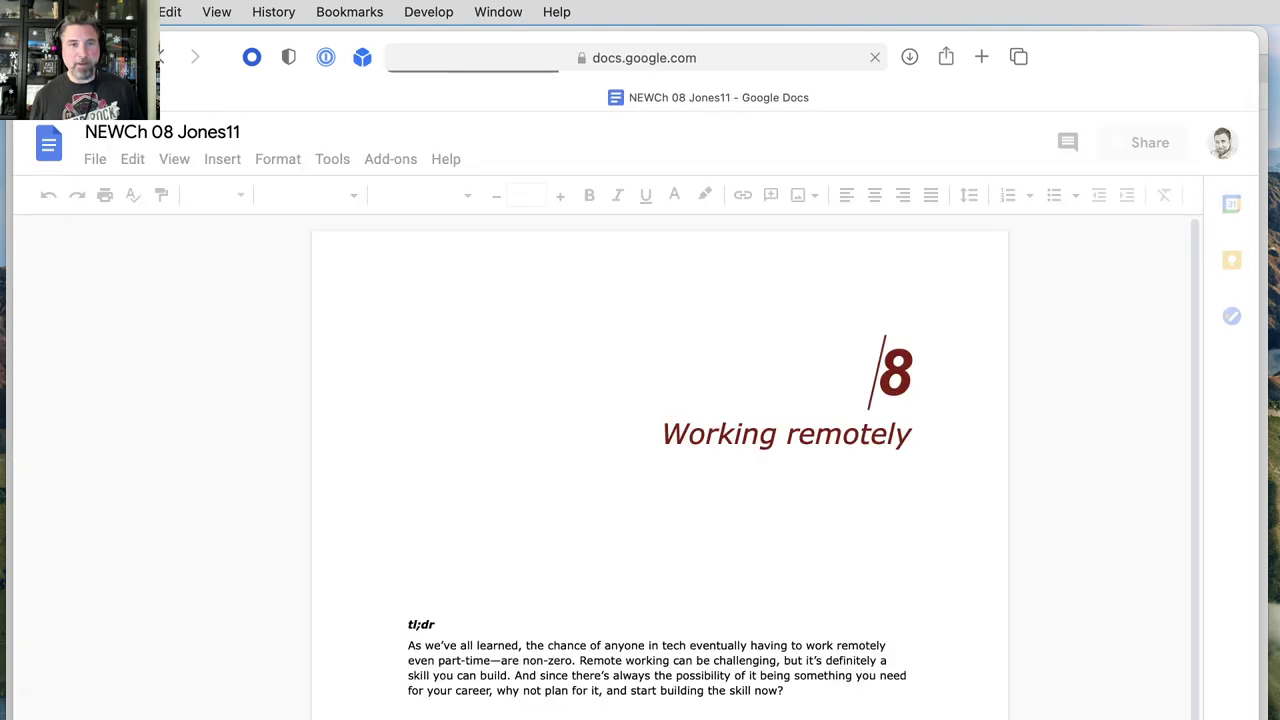
Step: Look through the Working remotely chapter and select the reviewer comment attached to the word "hard" in section 8.1
{"action": "scroll", "coordinate": [660, 450], "scroll_direction": "down", "scroll_amount": 5}
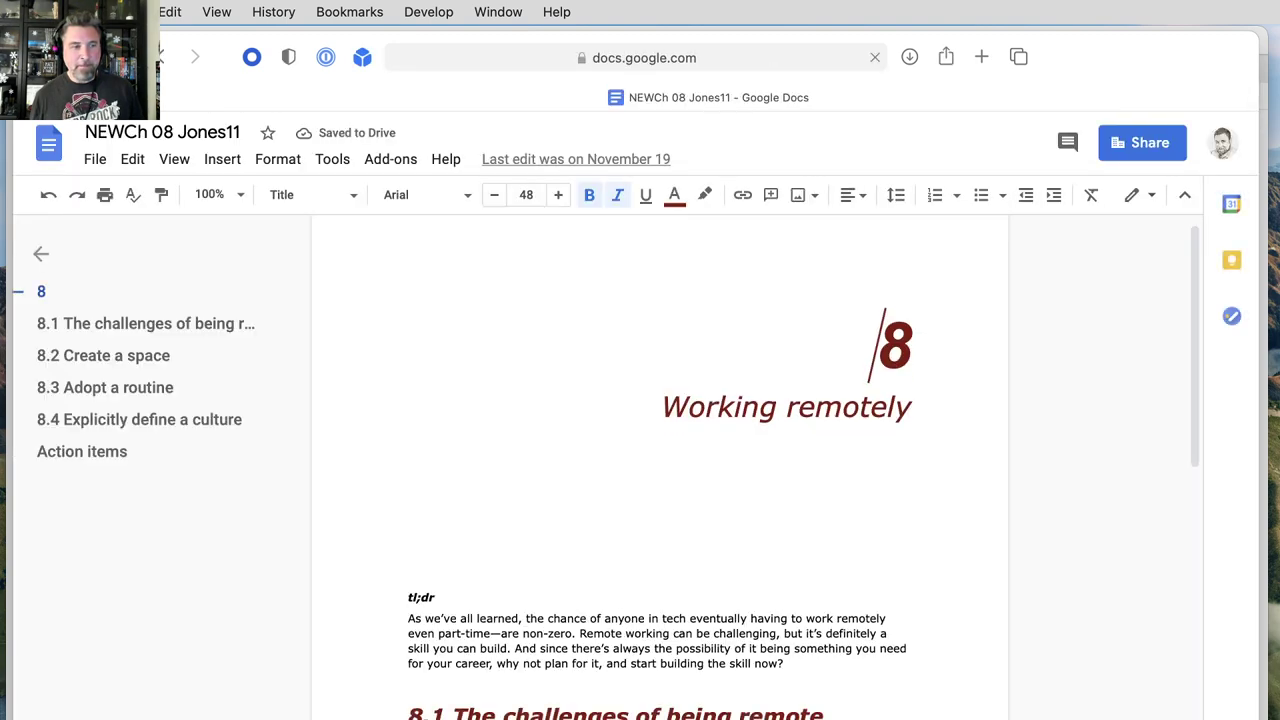
{"action": "scroll", "coordinate": [660, 450], "scroll_direction": "down", "scroll_amount": 10}
{"action": "scroll", "coordinate": [660, 450], "scroll_direction": "right", "scroll_amount": 2}
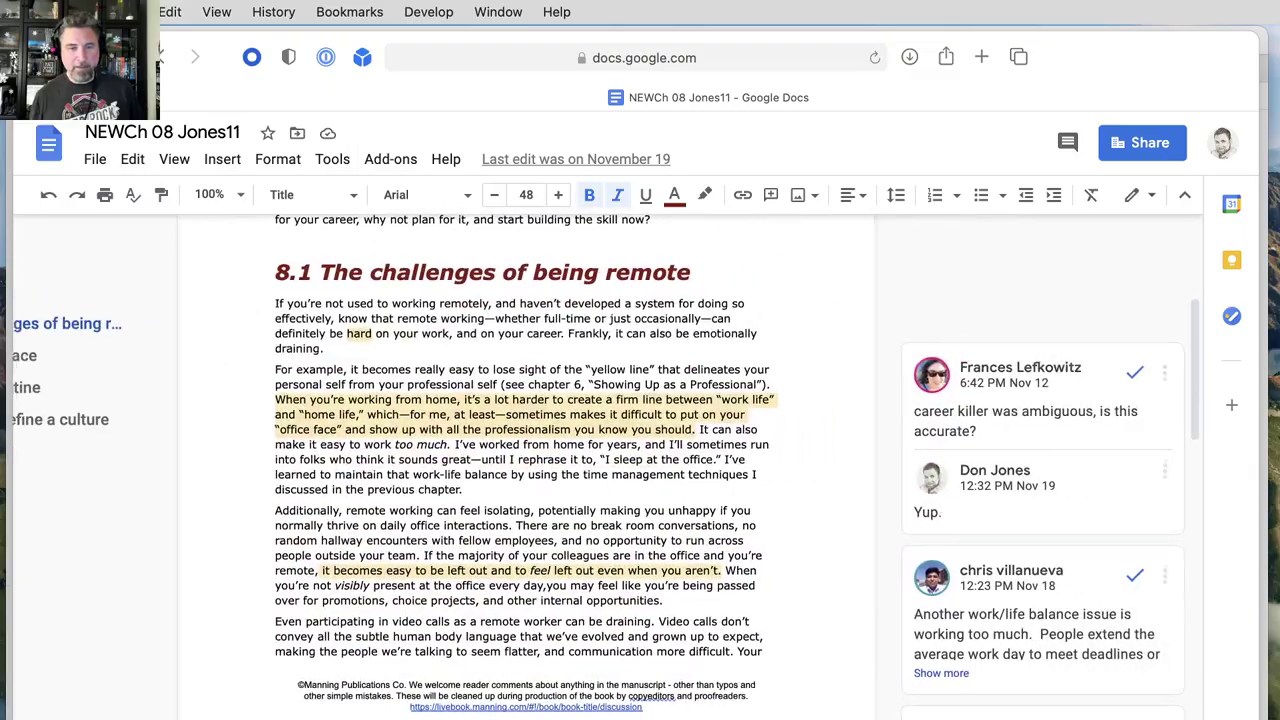
{"action": "scroll", "coordinate": [528, 450], "scroll_direction": "up", "scroll_amount": 15}
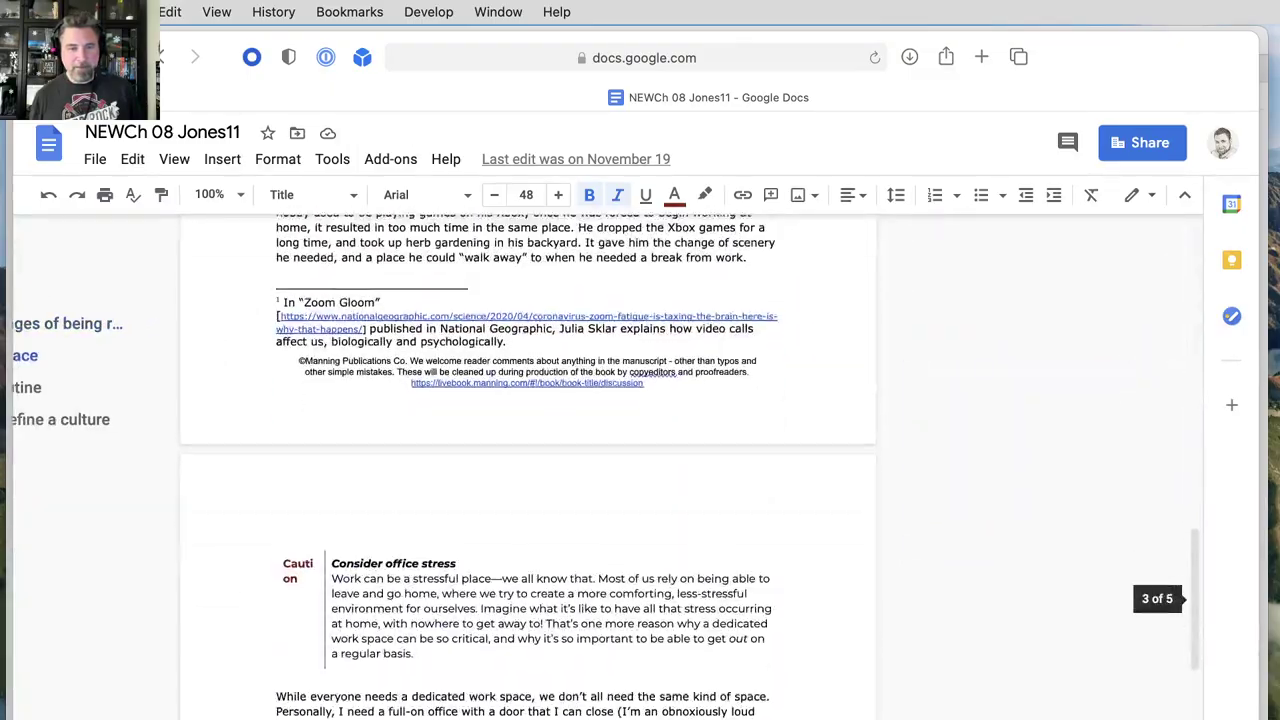
{"action": "scroll", "coordinate": [528, 450], "scroll_direction": "down", "scroll_amount": 3}
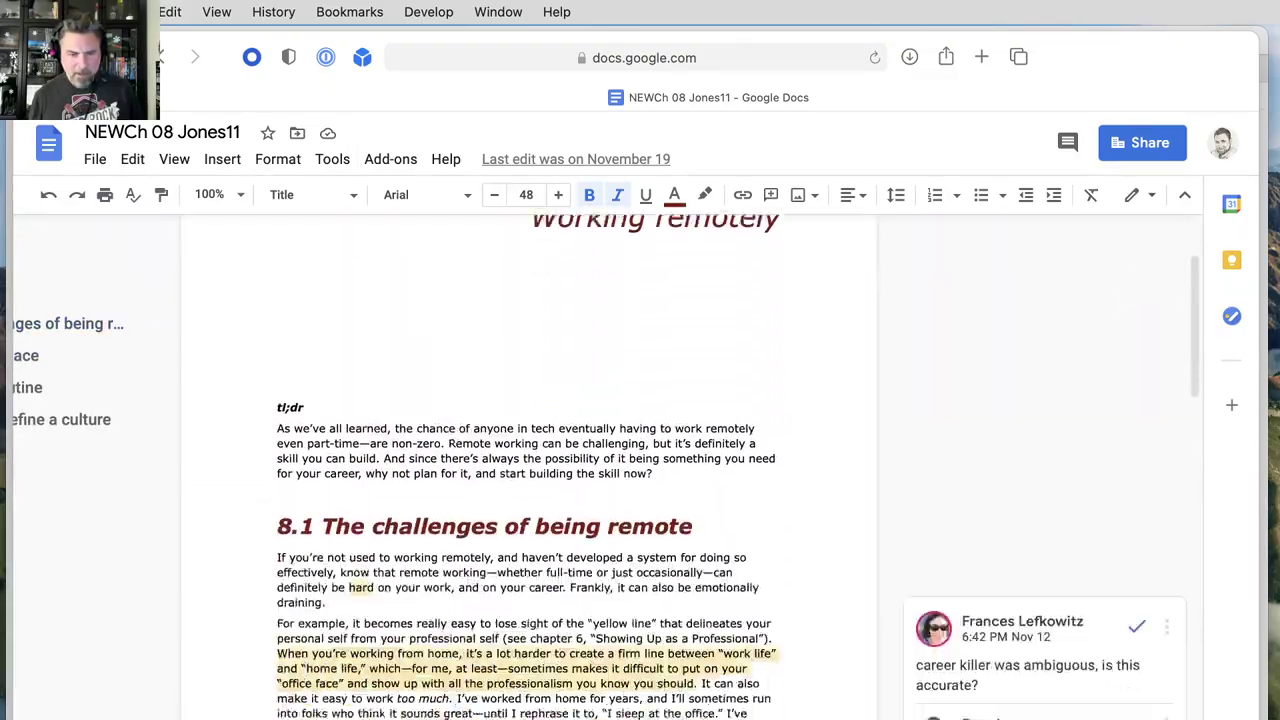
{"action": "left_click", "coordinate": [1008, 697]}
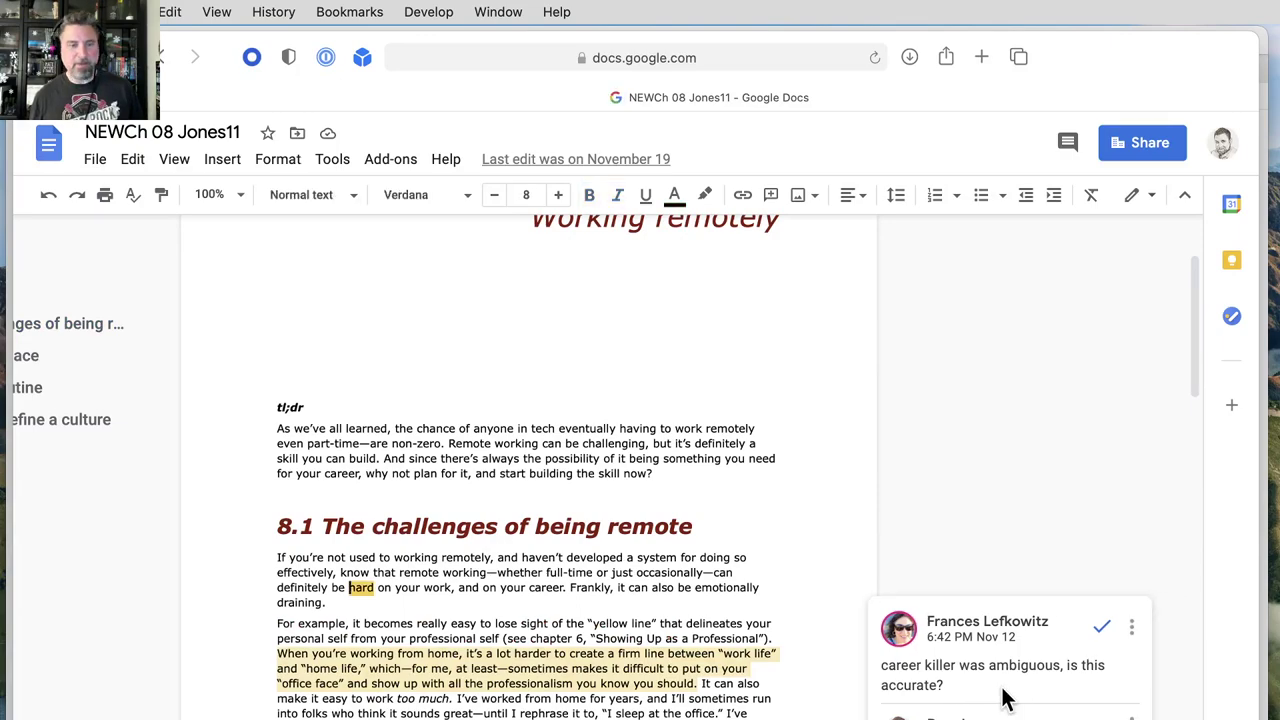